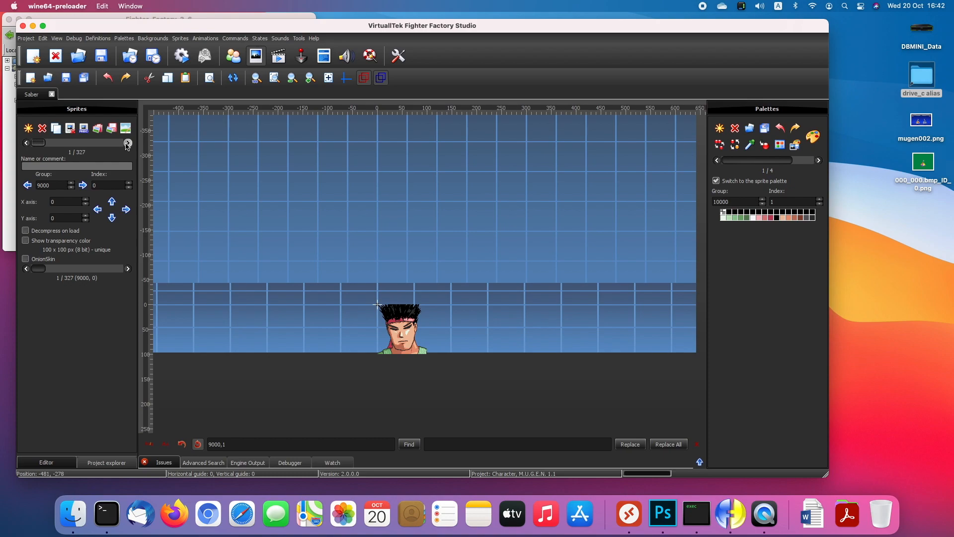
- Compare the small portrait sprite 9000,0 with the large portrait sprite 9000,1
click(128, 143)
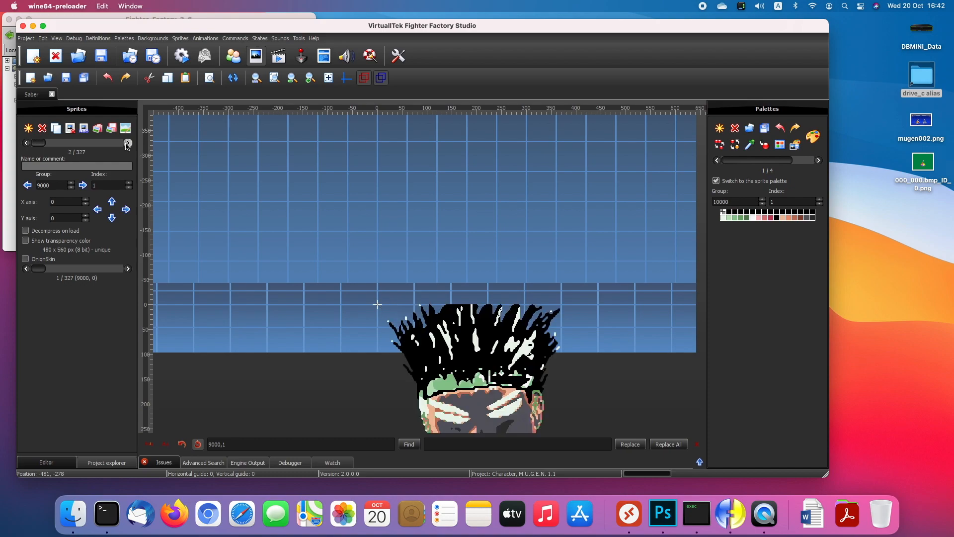
click(27, 143)
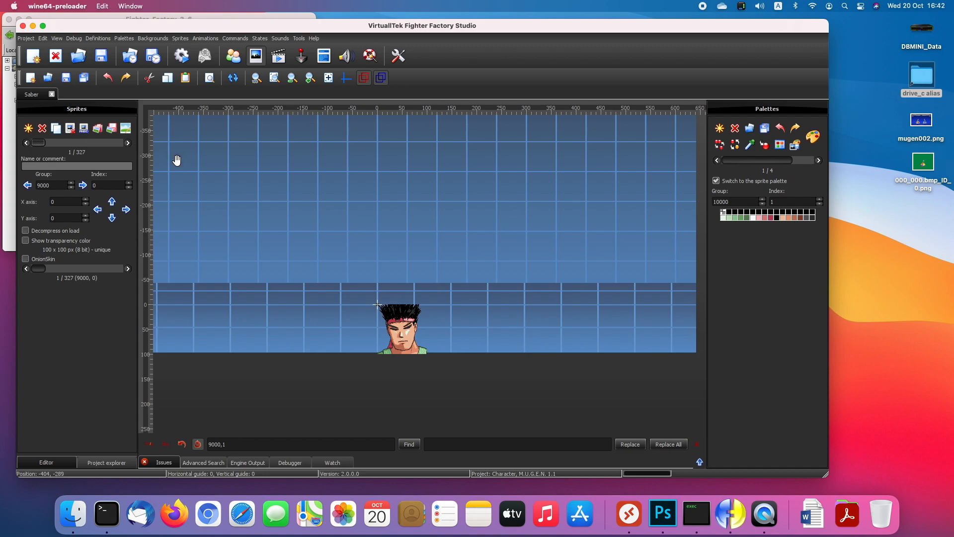
click(128, 143)
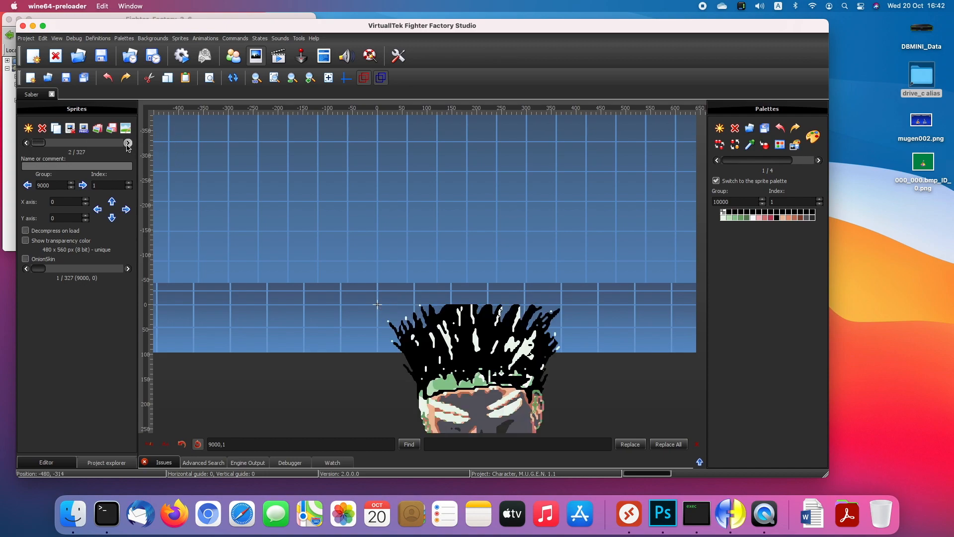
click(25, 143)
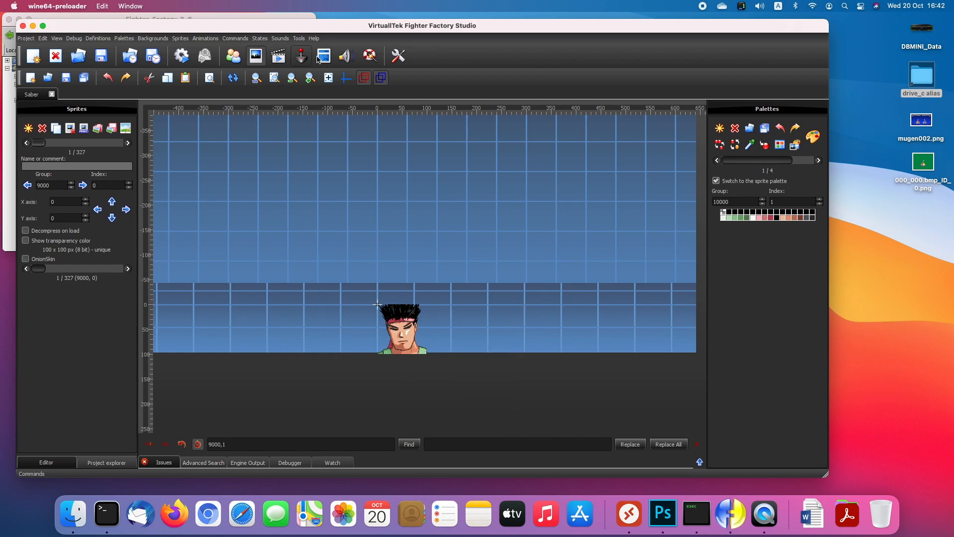
- Review the localcoord line in the Info section of the character's definitions
click(234, 56)
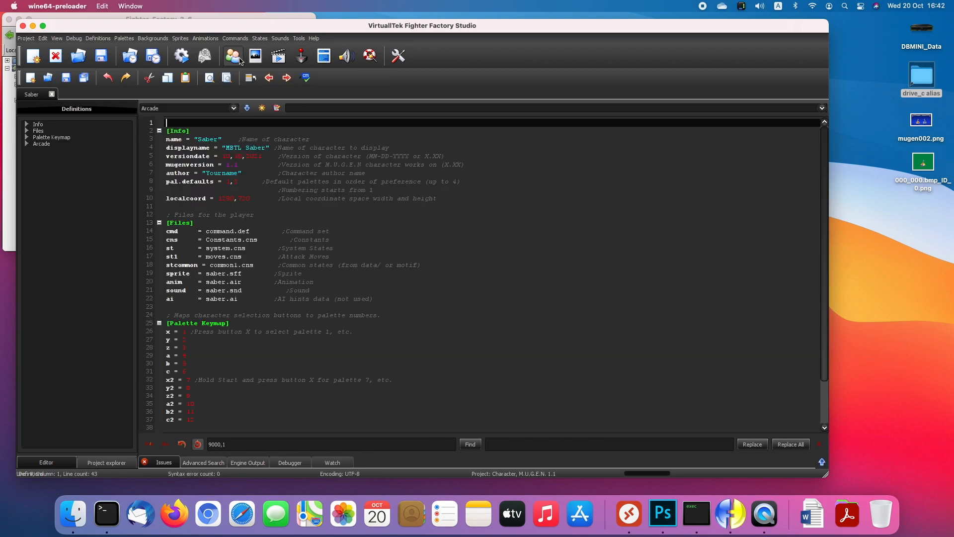
click(251, 199)
click(204, 198)
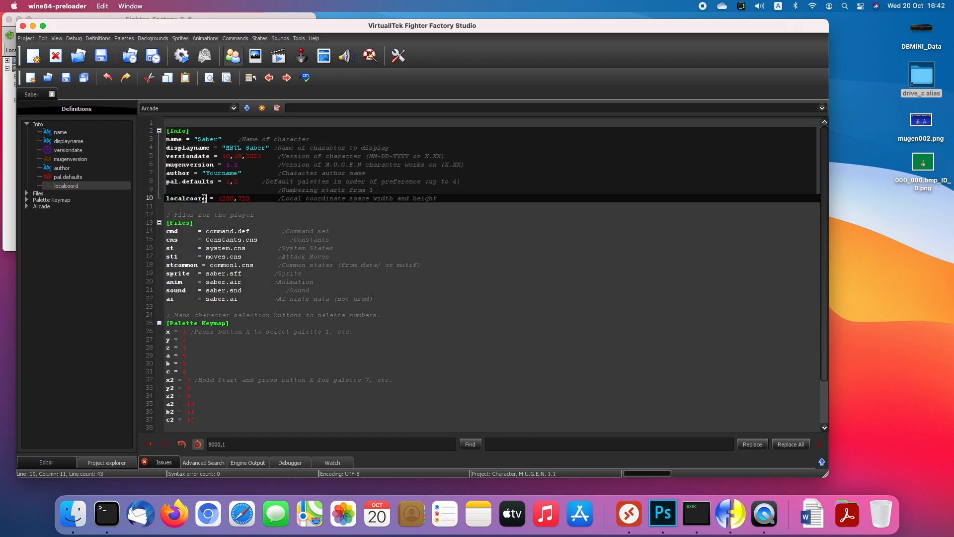
double_click(227, 198)
click(267, 198)
drag(250, 198, 167, 198)
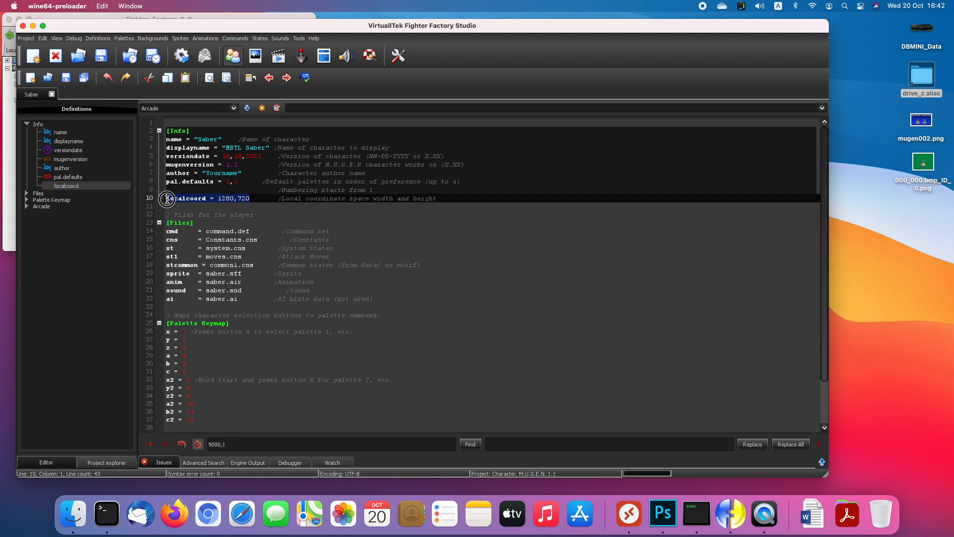
click(256, 57)
click(237, 59)
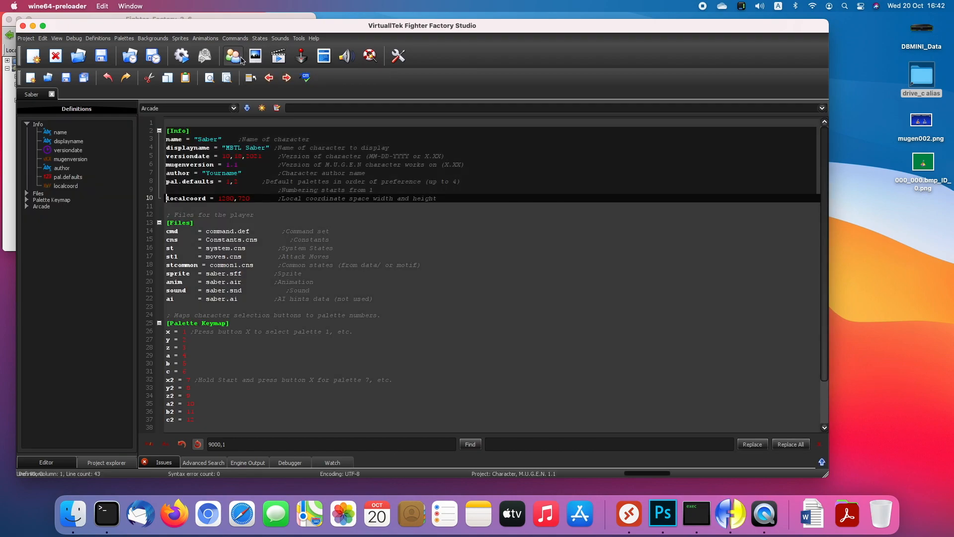
- Check the pixel dimensions of portrait sprites 9000,0 and 9000,1, stepping through to the standing sprite 0,0 and back
click(255, 59)
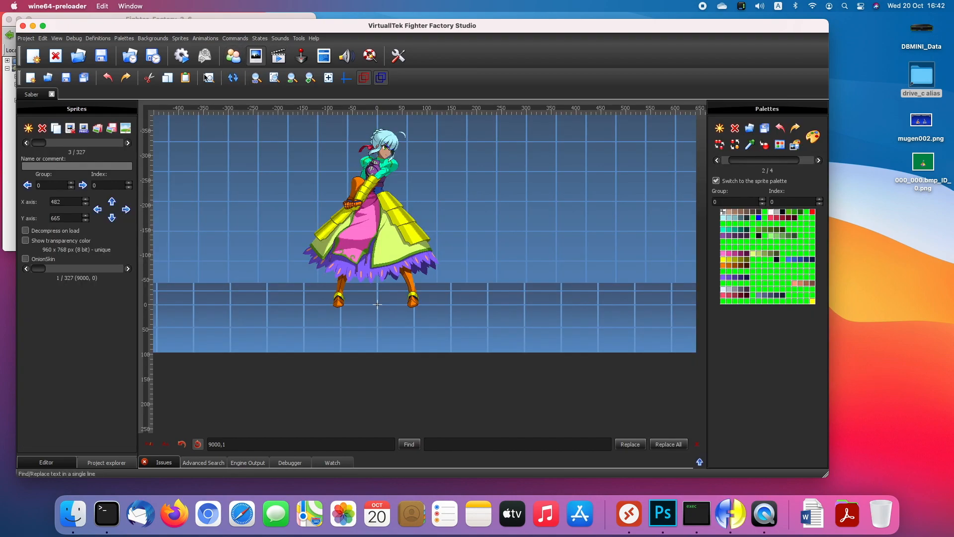
click(27, 143)
click(26, 143)
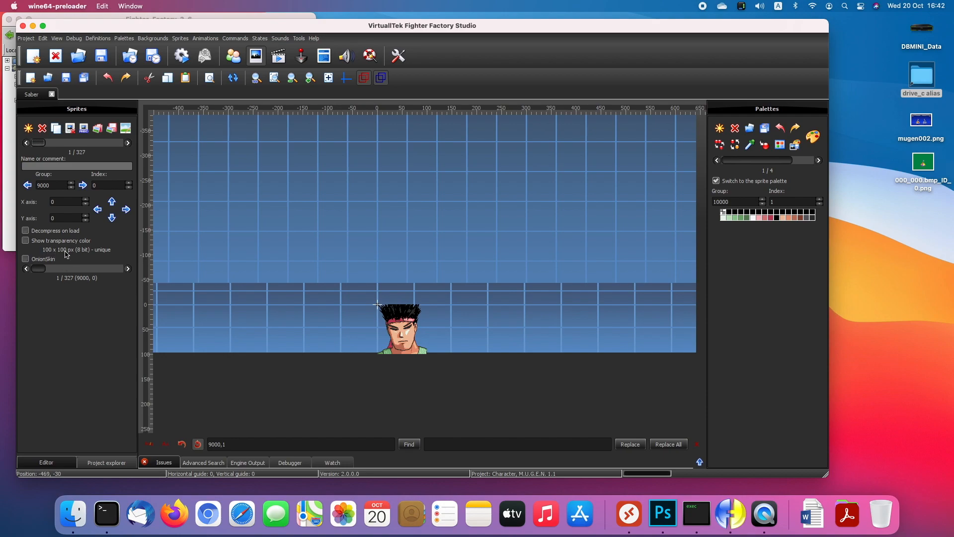
click(128, 142)
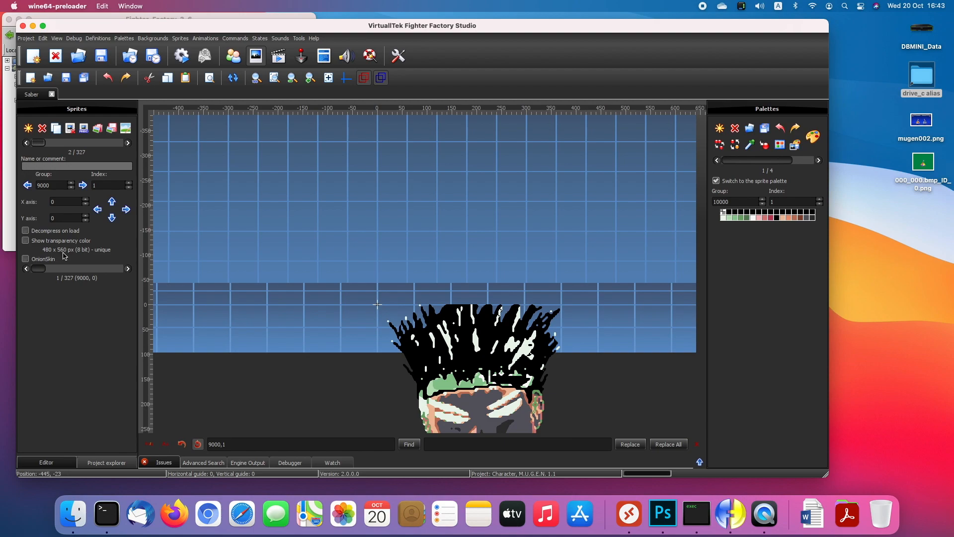
click(129, 143)
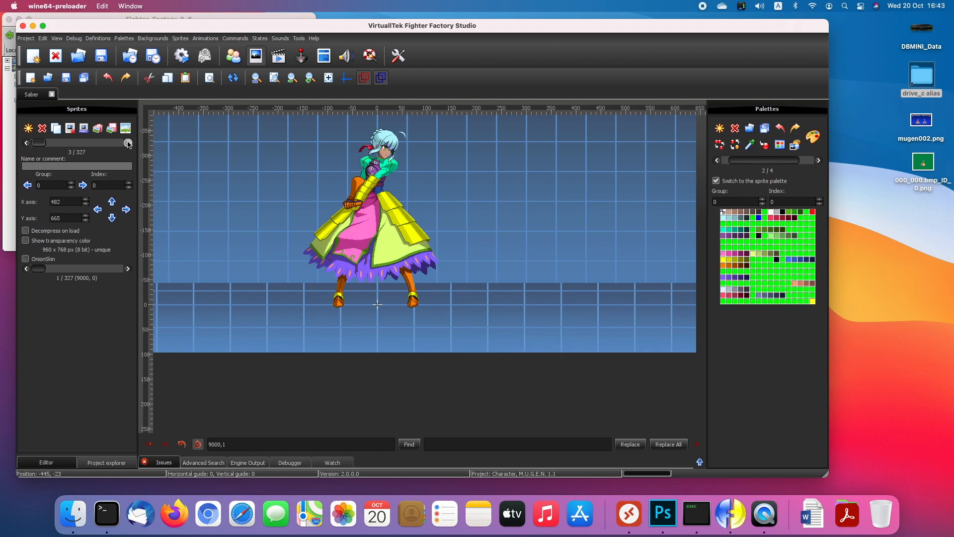
click(26, 143)
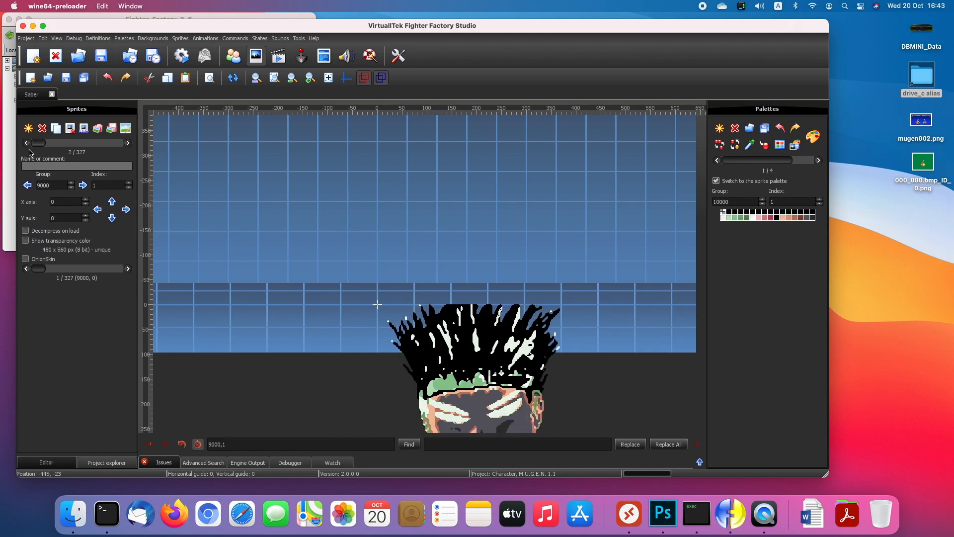
click(27, 143)
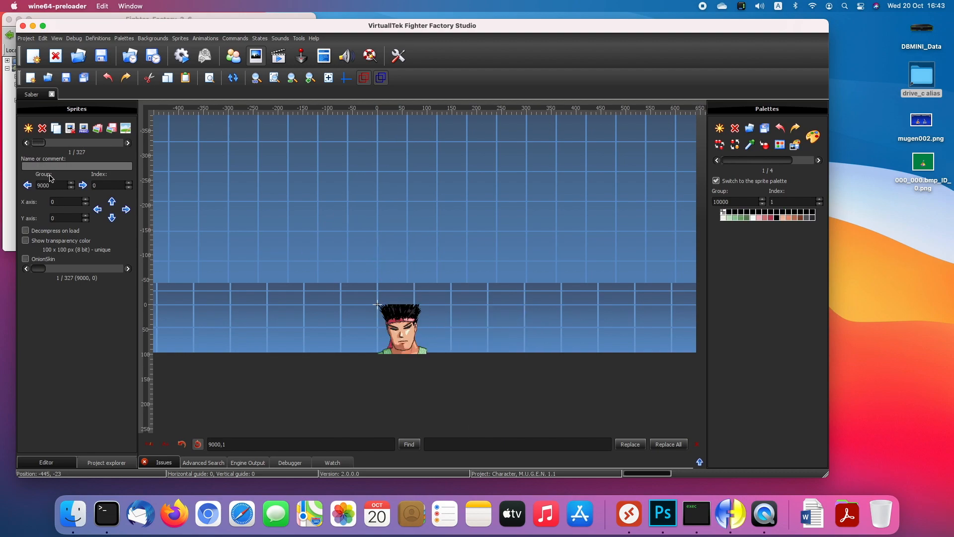
- Check the group and index numbers assigned to the two portrait sprites and the standing sprite
click(116, 186)
click(127, 143)
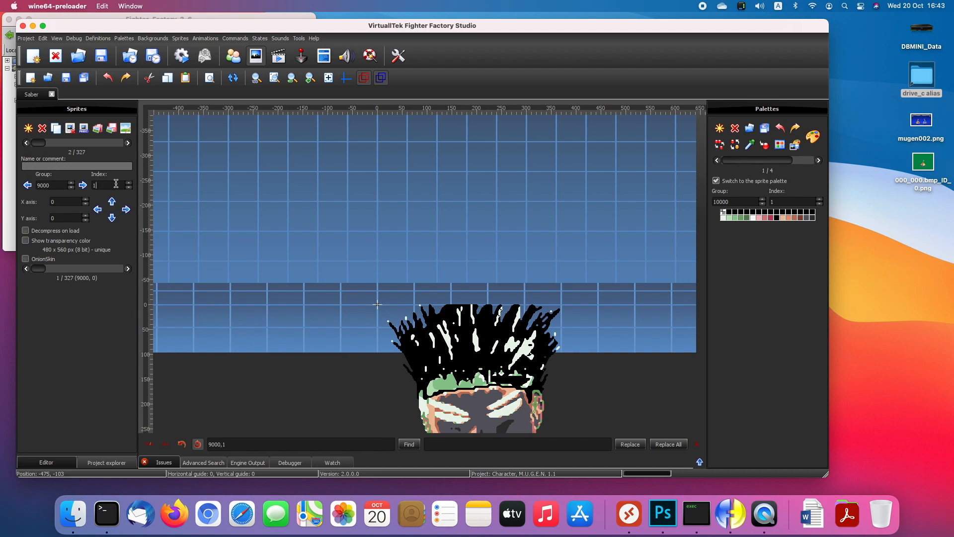
click(127, 143)
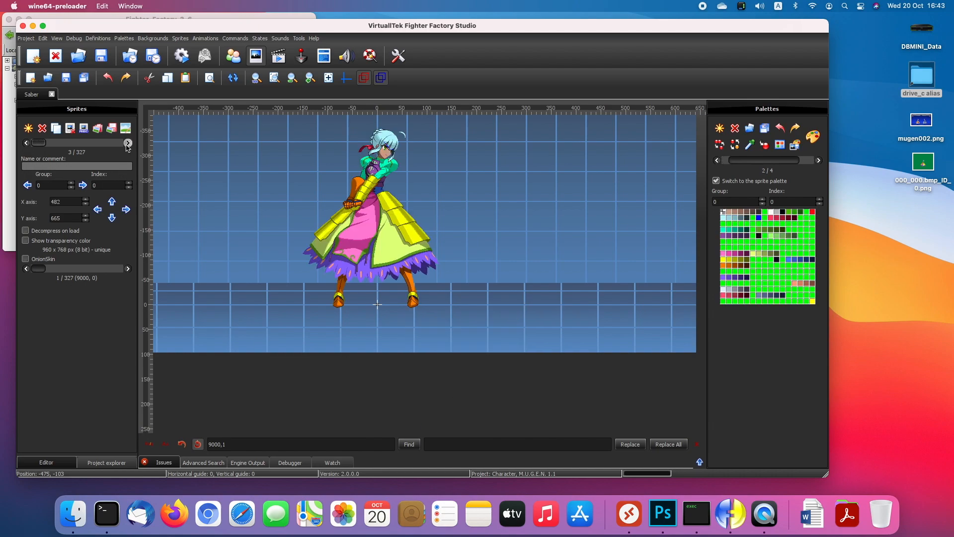
click(26, 143)
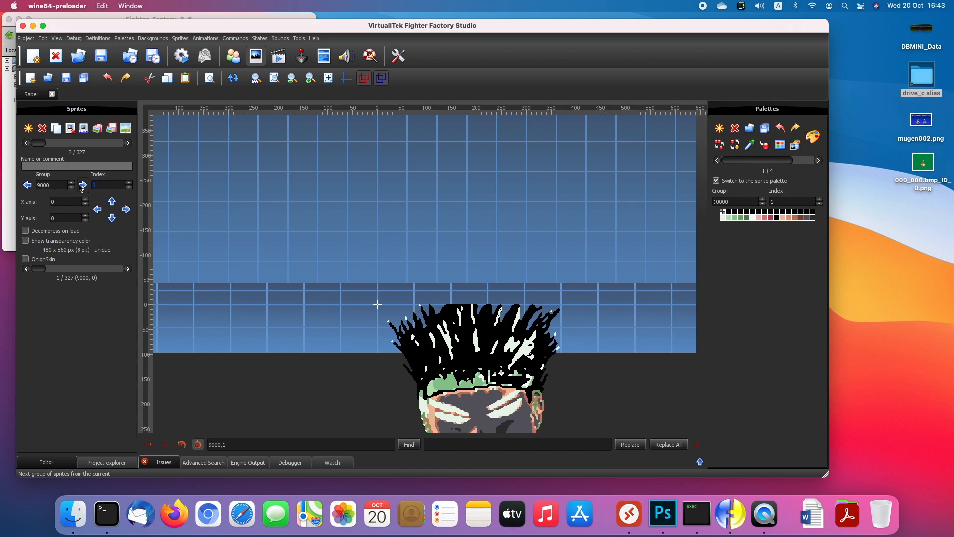
click(63, 188)
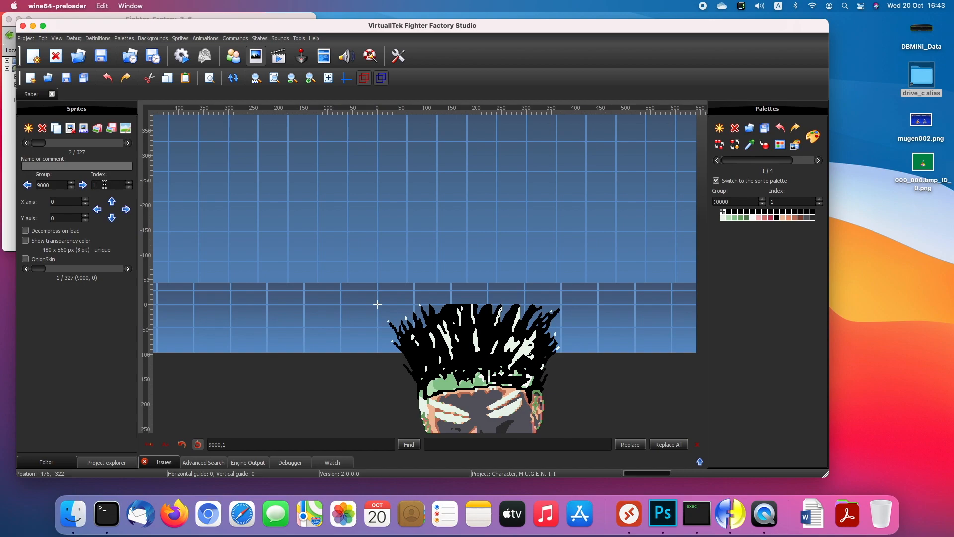
click(26, 143)
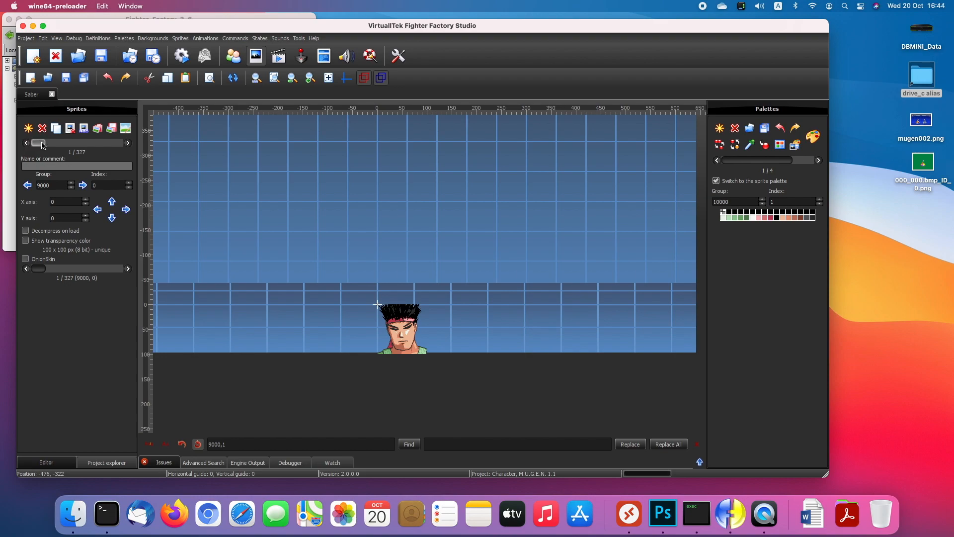
click(103, 186)
- Switch to Finder and preview the character PNG images in the Sheet folder, stopping at chr012_cut02.png
key(ctrl+Right)
key(ctrl+Left)
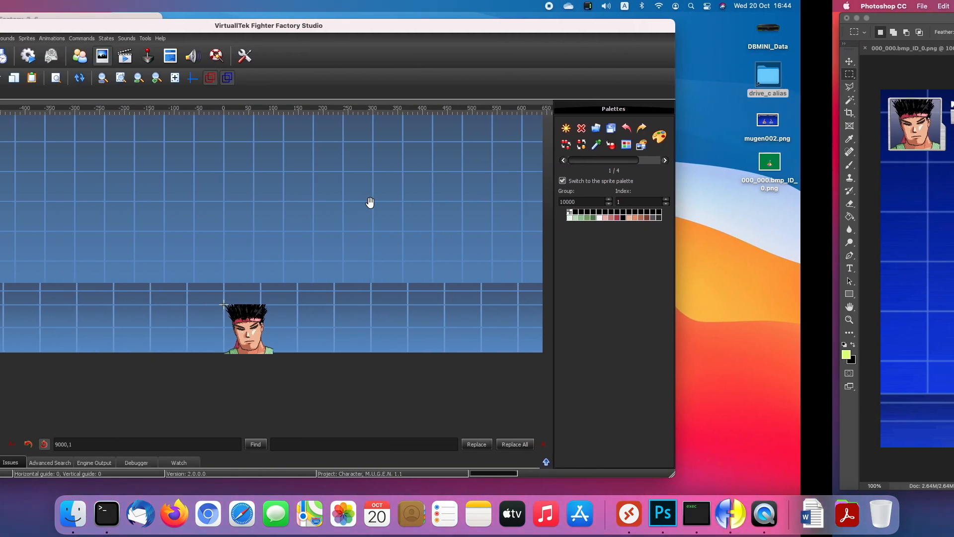
click(920, 34)
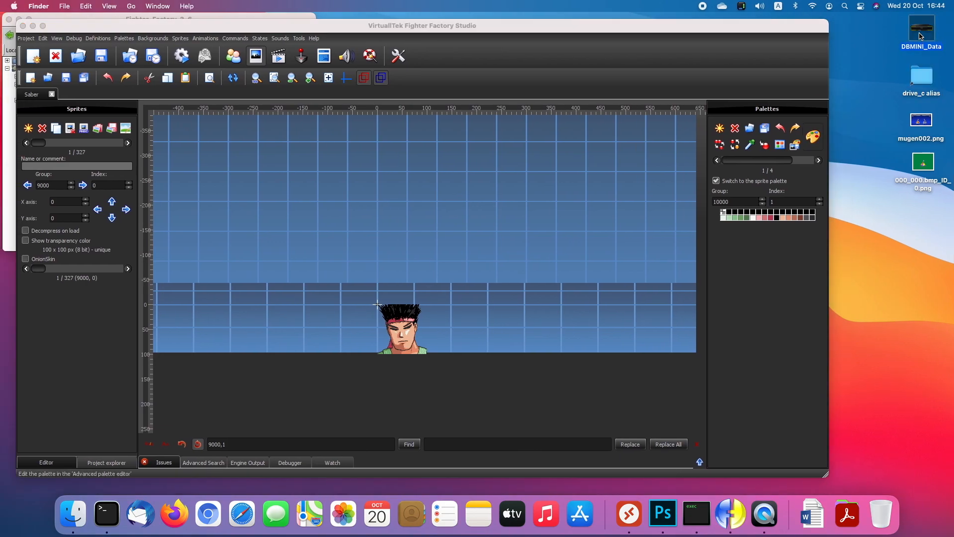
click(922, 79)
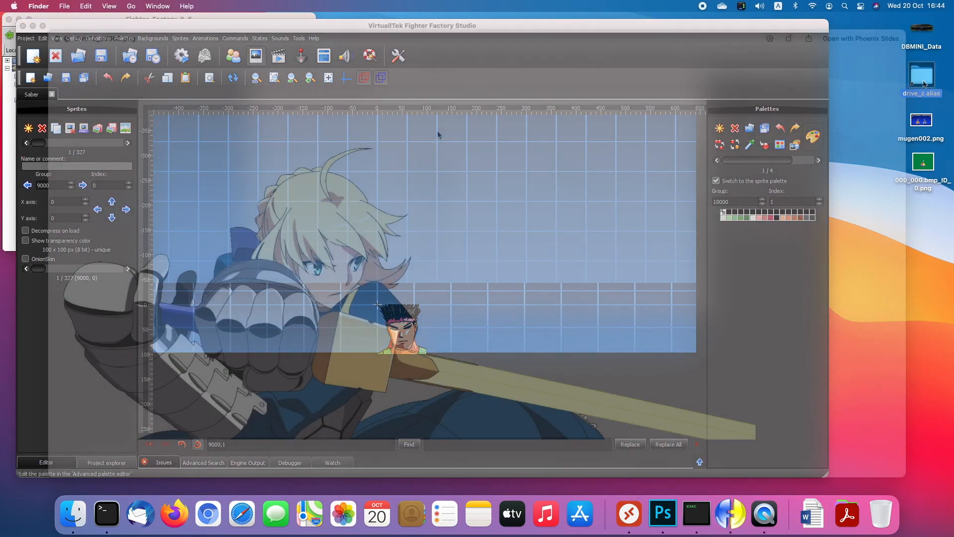
key(Down)
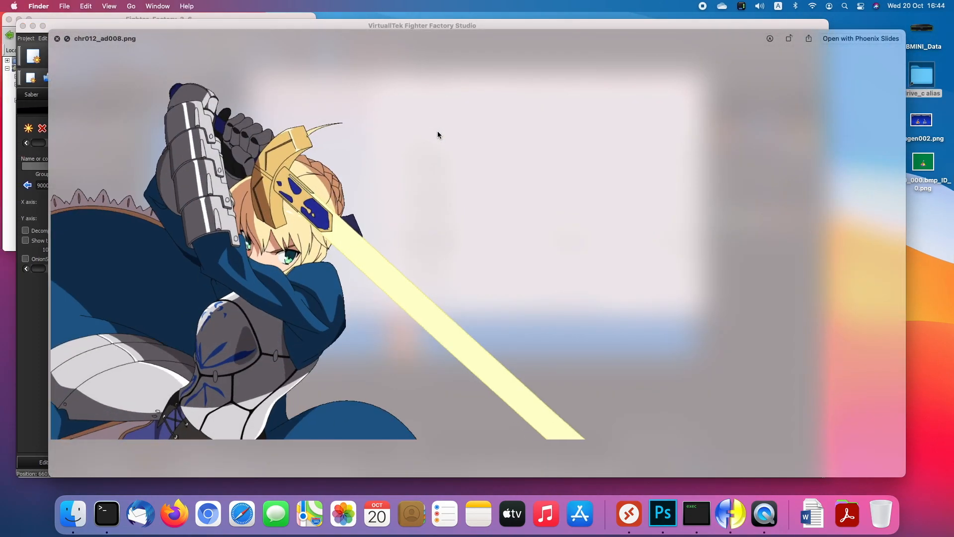
key(Down)
key(Down)
key(Down)
key(Down)
key(Down)
key(Down)
key(Down)
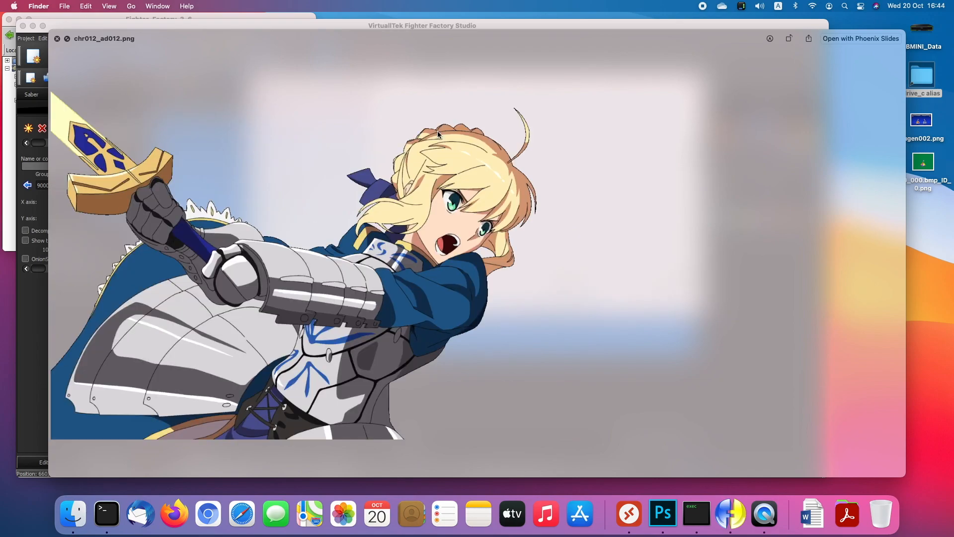
key(Down)
key(Down)
key(Down)
key(Down)
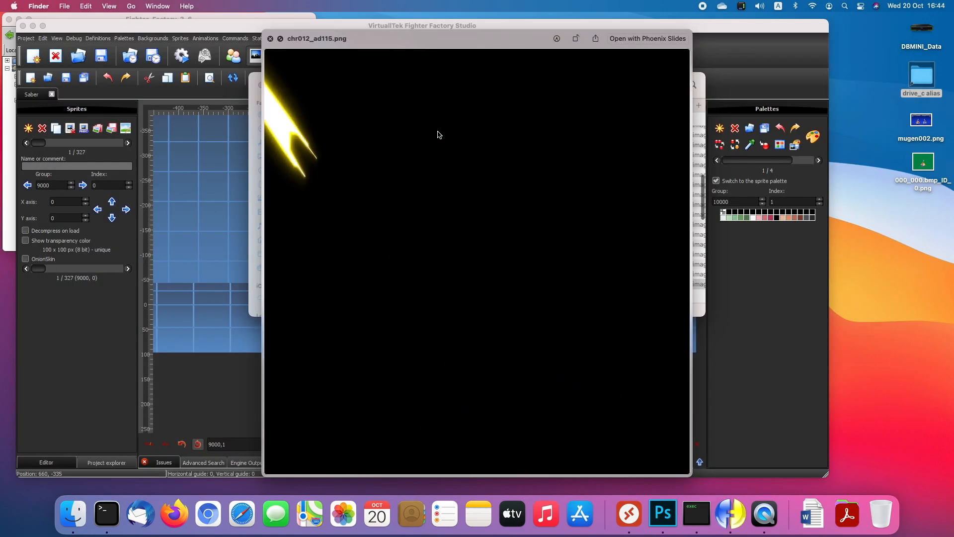
key(Down)
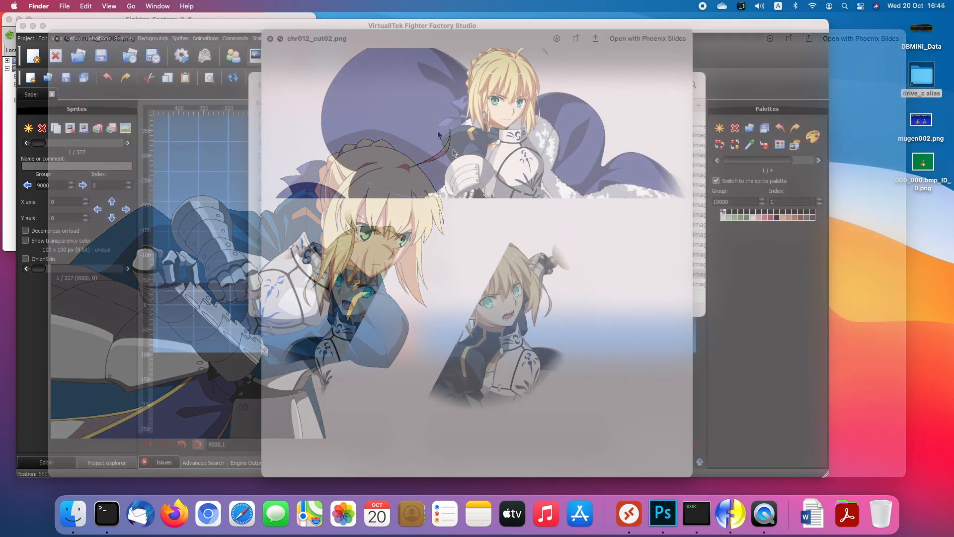
key(space)
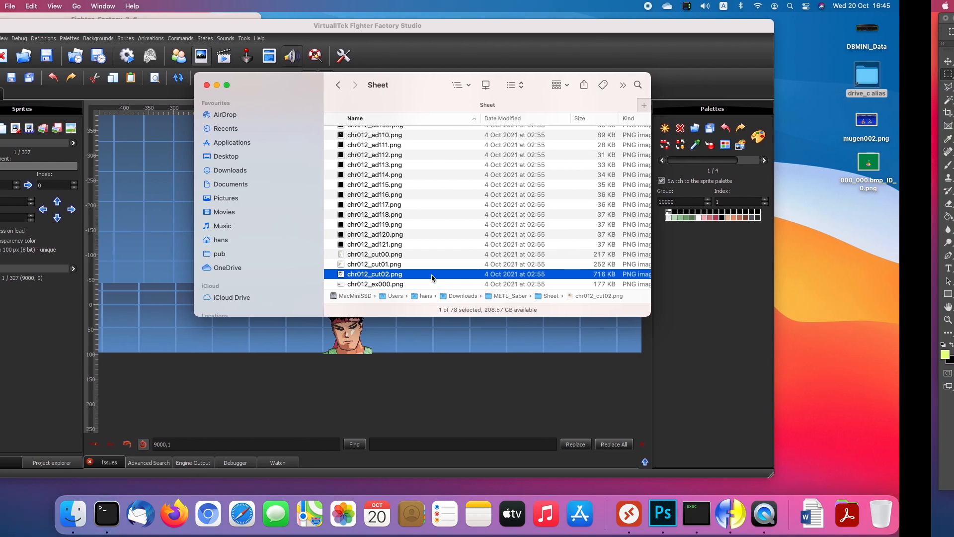
- Open chr012_cut02.png from the Sheet folder in Photoshop as a separate document
key(ctrl+Right)
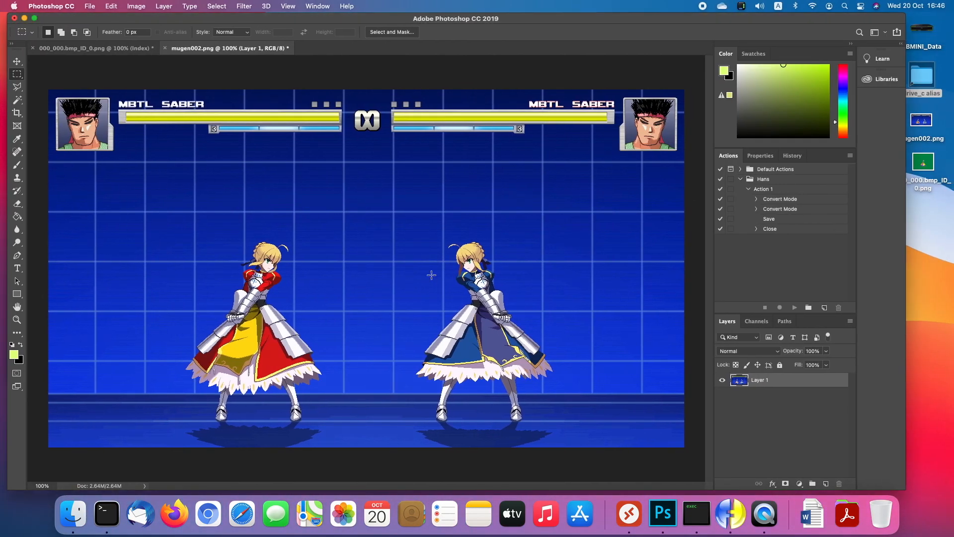
click(91, 6)
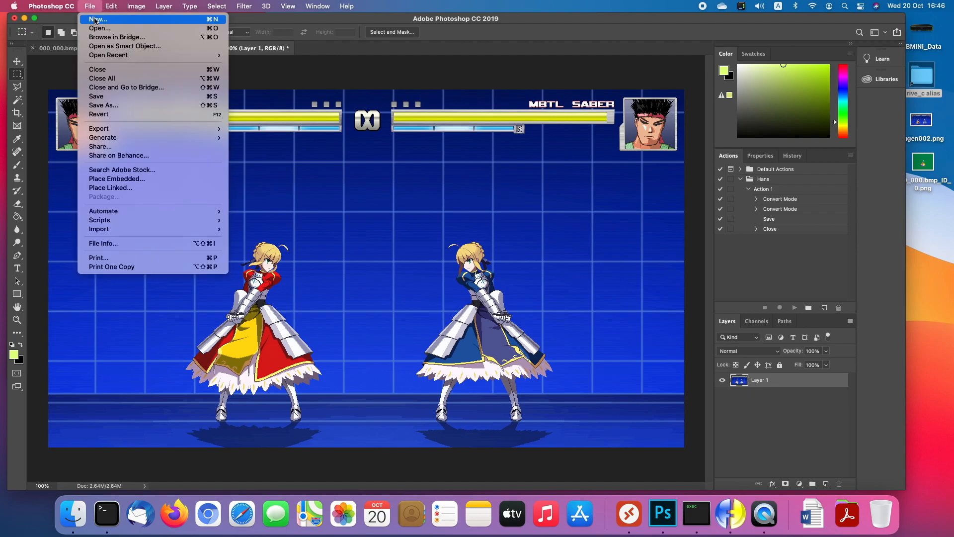
click(387, 62)
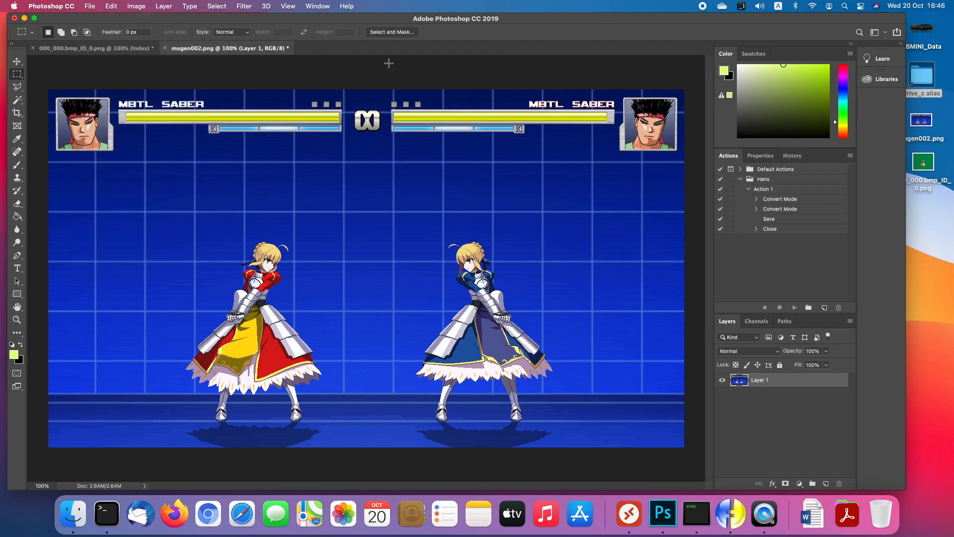
key(ctrl+Left)
drag(466, 276, 947, 236)
drag(724, 199, 405, 50)
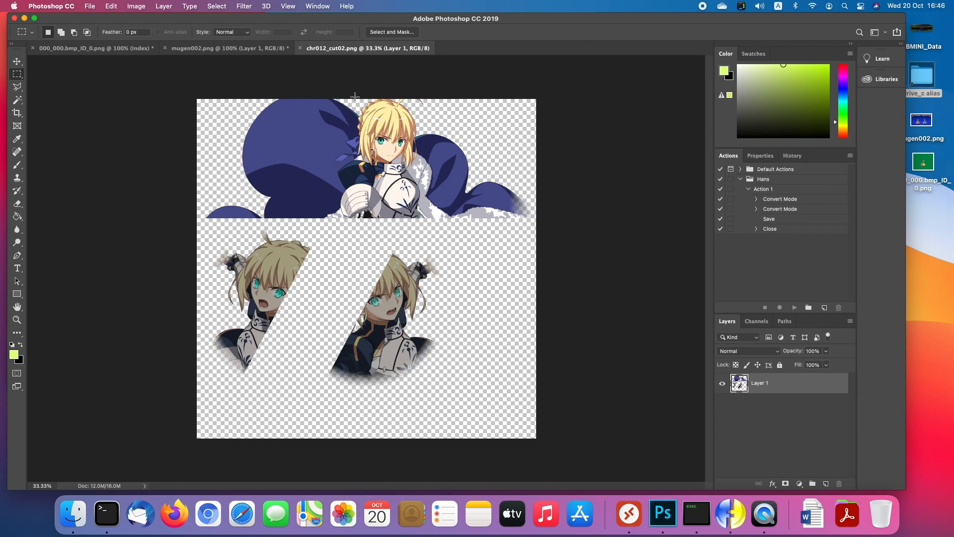
- Crop chr012_cut02.png to a roughly square area tightly around the upper figure's face and clear the selection
key(super+equal)
key(super+equal)
scroll(136, 143, up, 5)
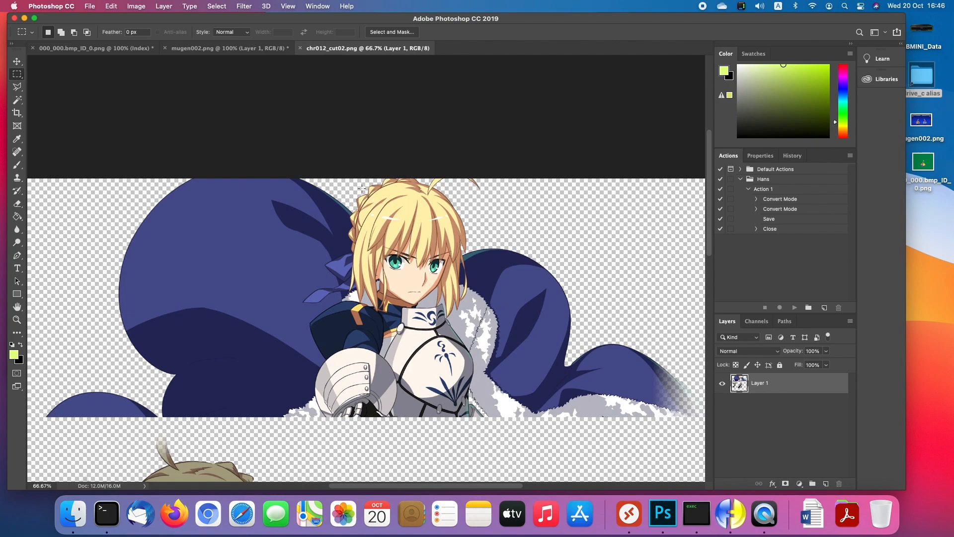
drag(335, 172, 486, 311)
click(380, 247)
drag(366, 229, 462, 316)
click(490, 311)
drag(331, 166, 480, 319)
click(420, 267)
drag(451, 312, 370, 238)
click(134, 5)
click(140, 108)
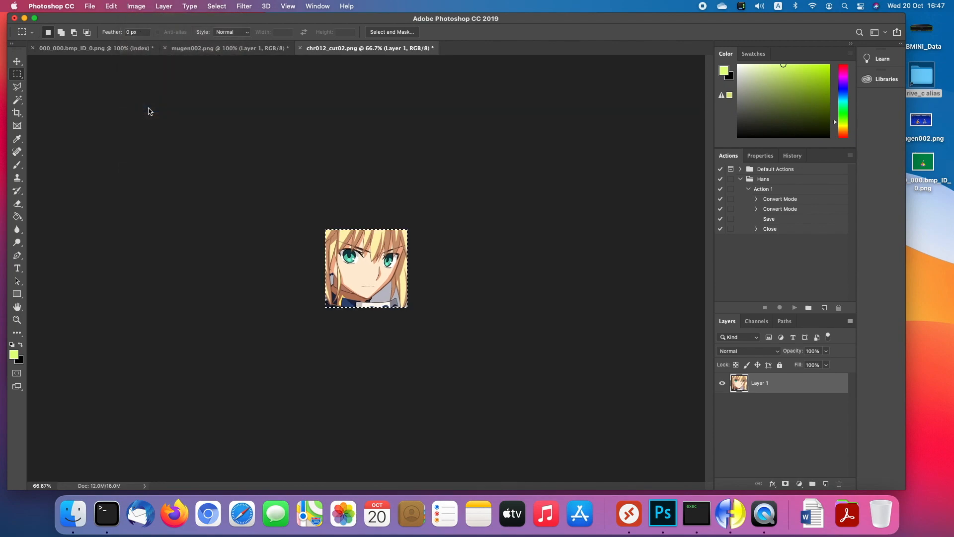
key(super+d)
- Scale the cropped face image proportionally to a height of 100 pixels in the Image Size settings
key(super+equal)
key(super+equal)
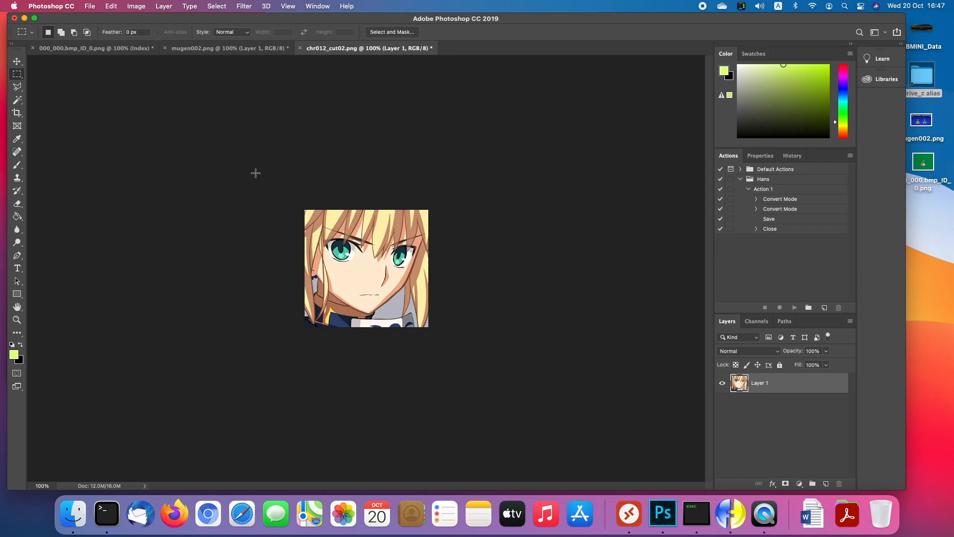
click(137, 6)
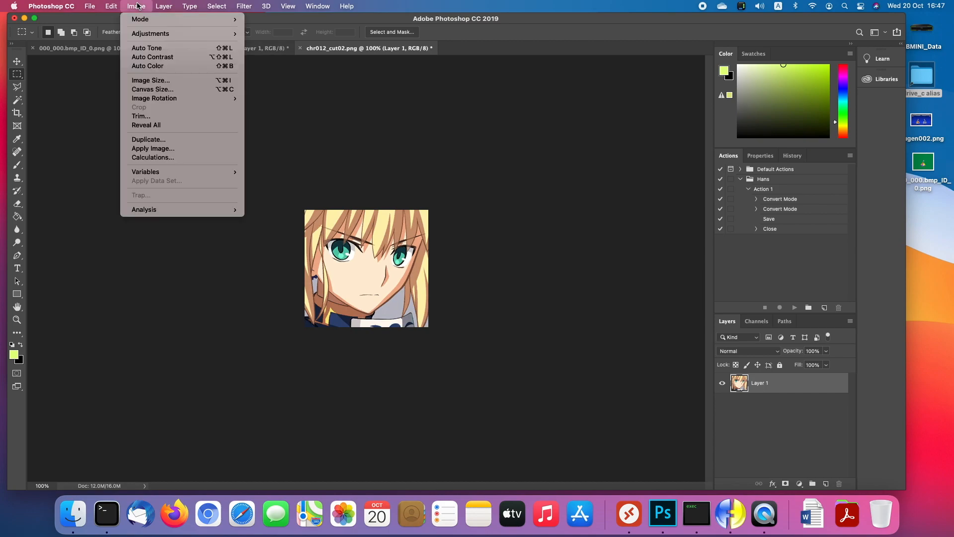
click(155, 80)
click(715, 268)
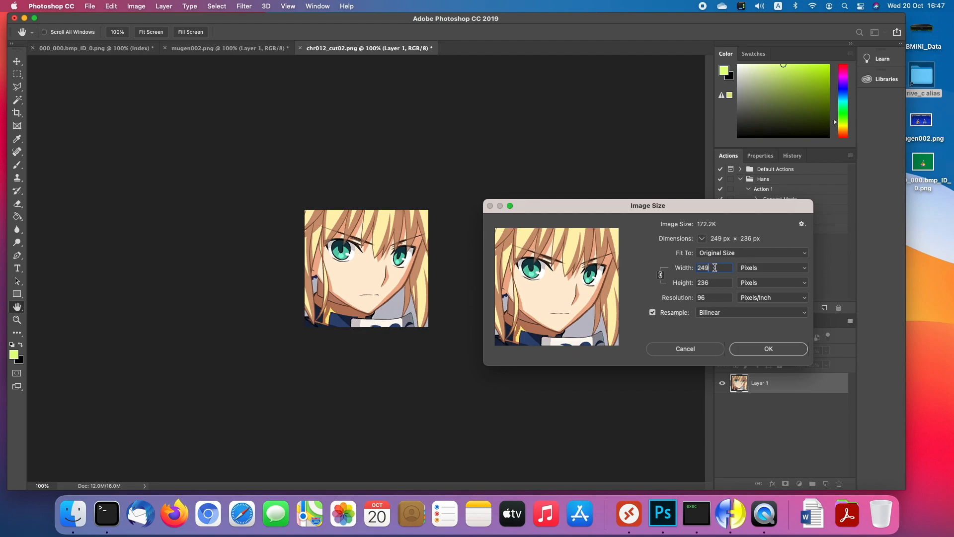
double_click(715, 268)
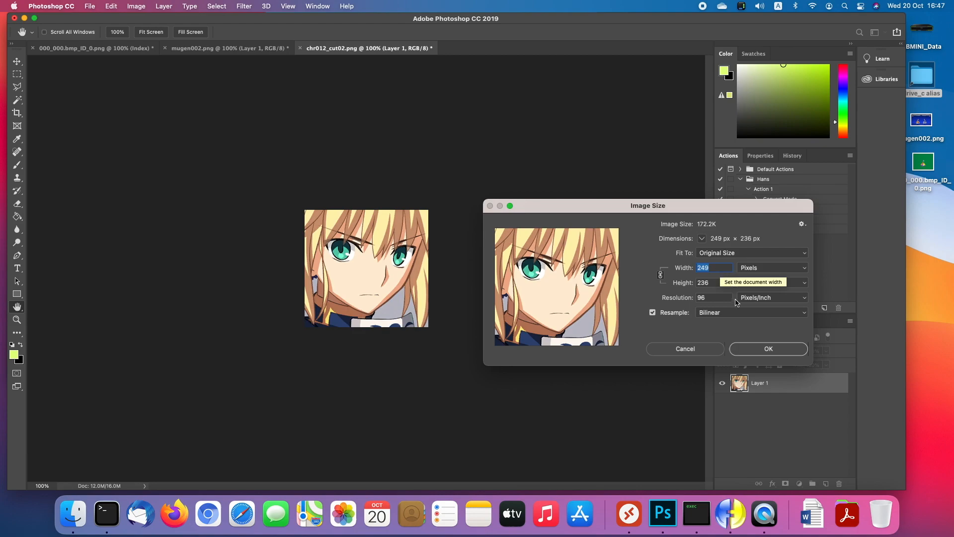
click(713, 282)
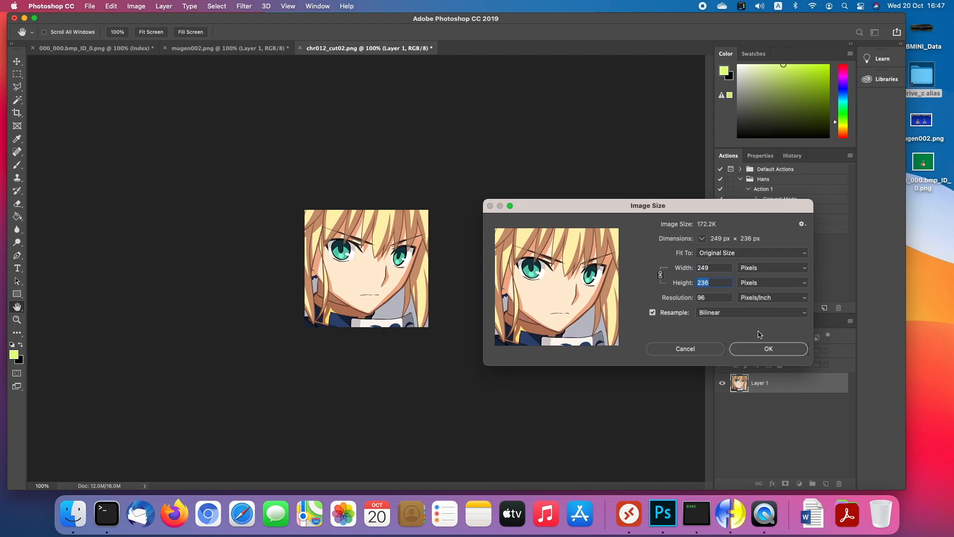
text(1)
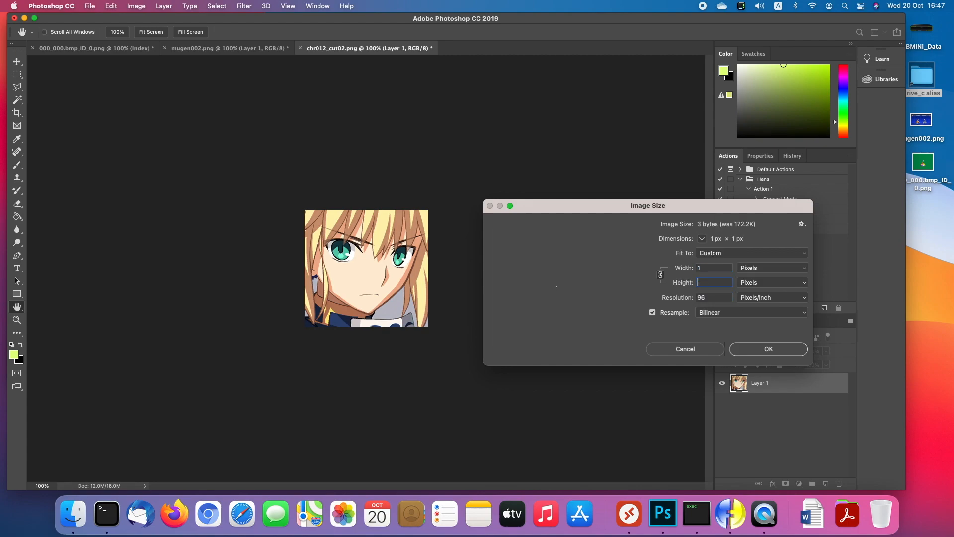
text(100)
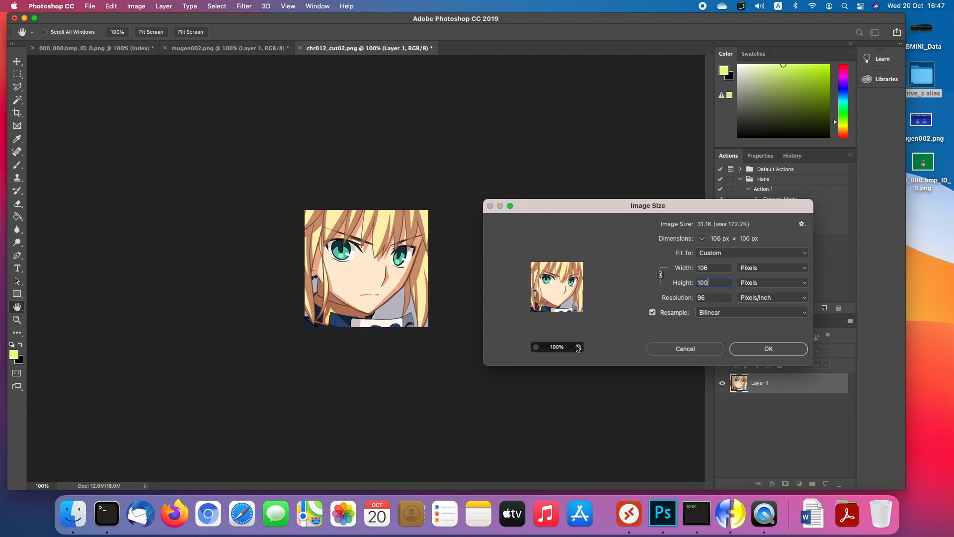
- Compare the Preserve Details, Bicubic Sharper, Bicubic, Nearest Neighbor and Bilinear resampling methods on the preview enlarged to 300%
click(578, 348)
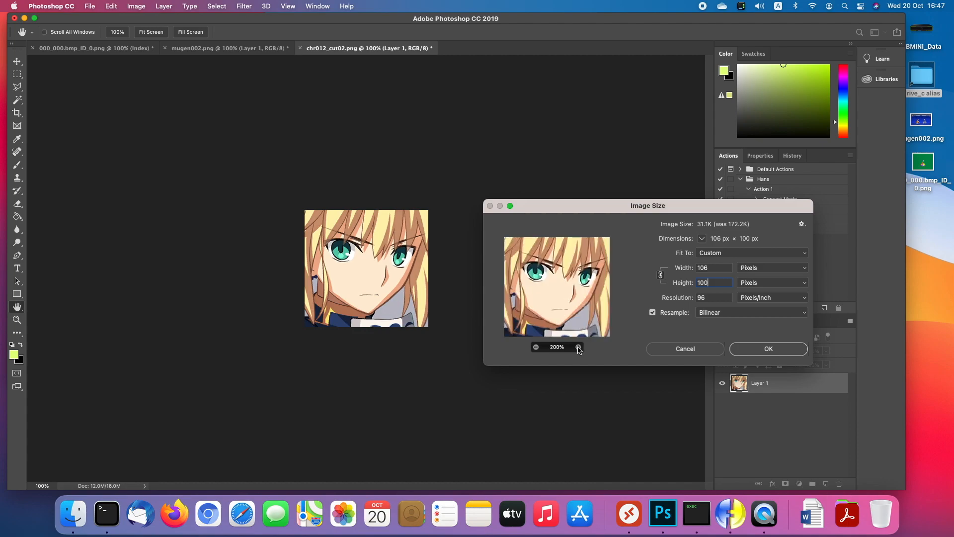
click(579, 347)
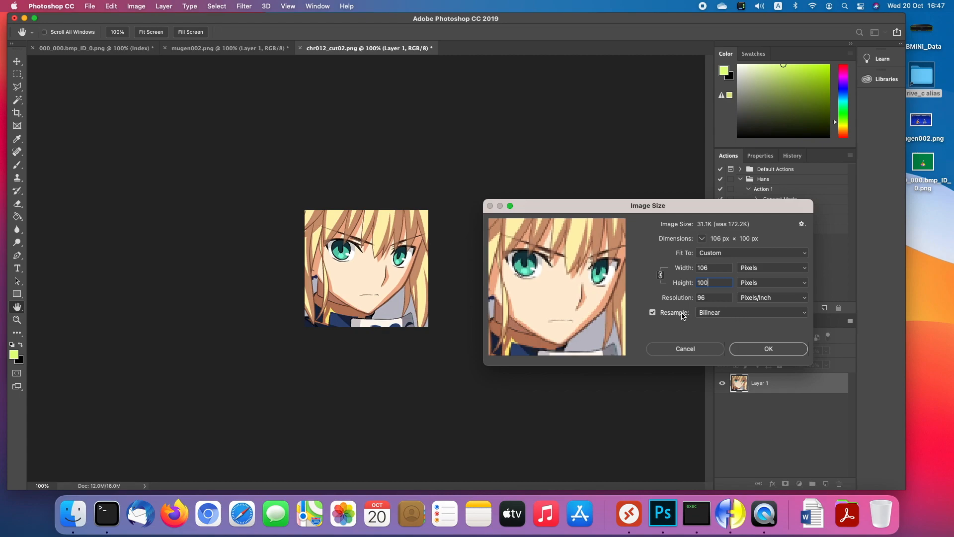
click(721, 315)
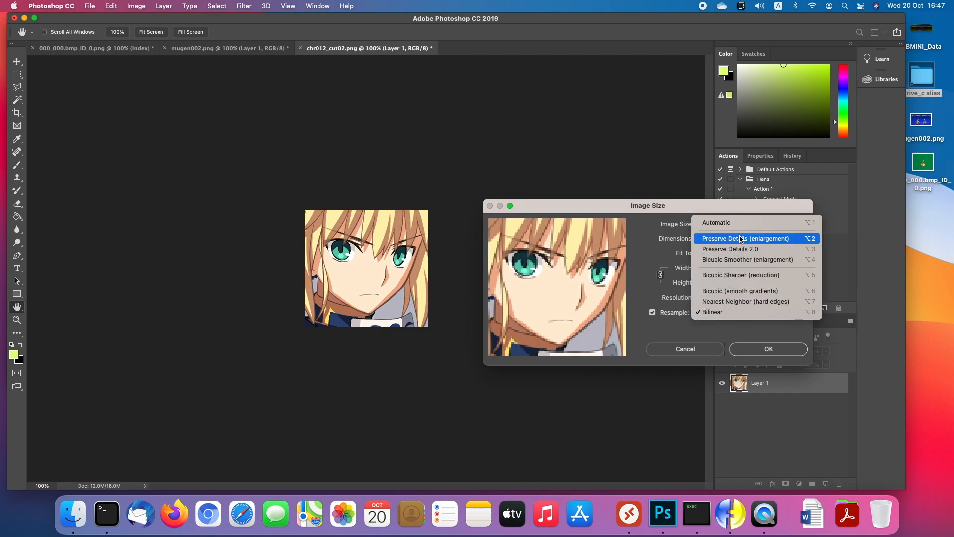
click(741, 239)
click(743, 315)
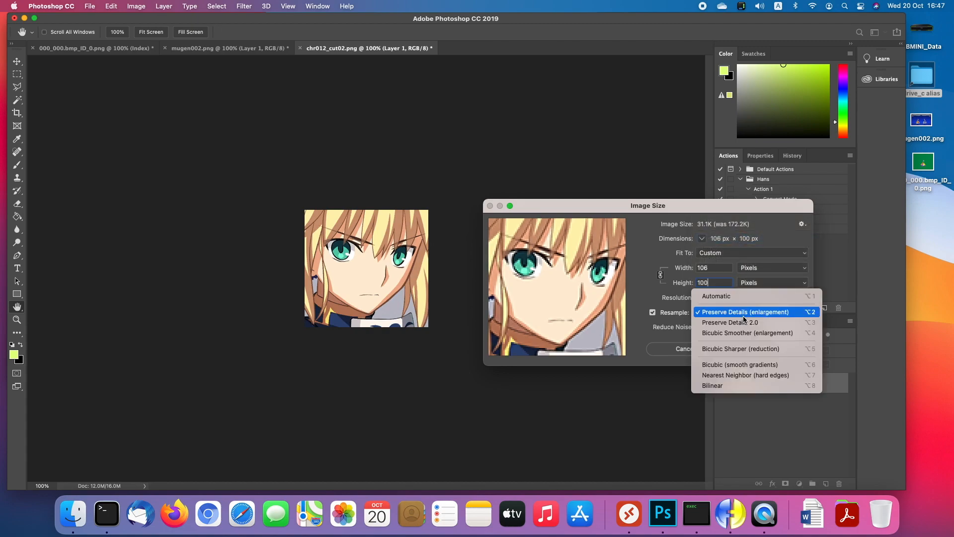
click(740, 348)
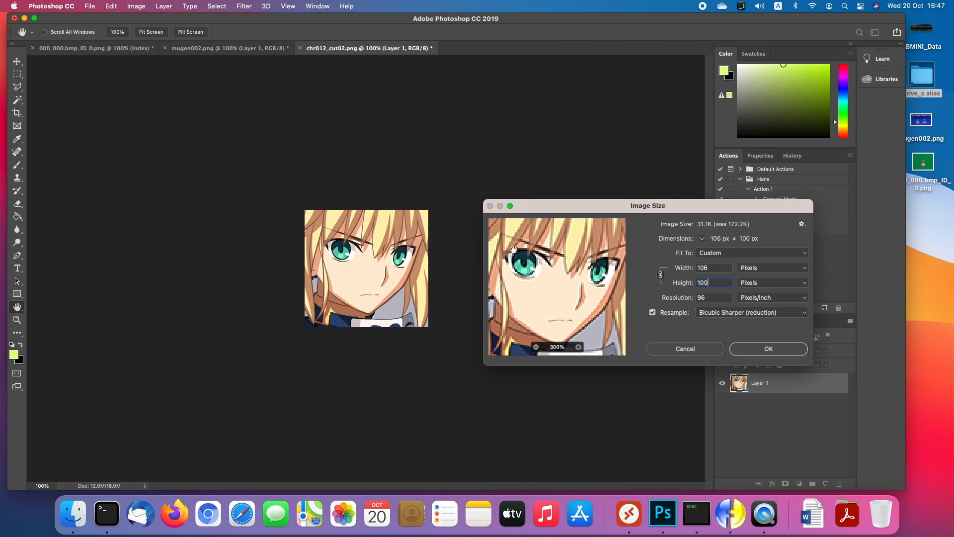
click(759, 313)
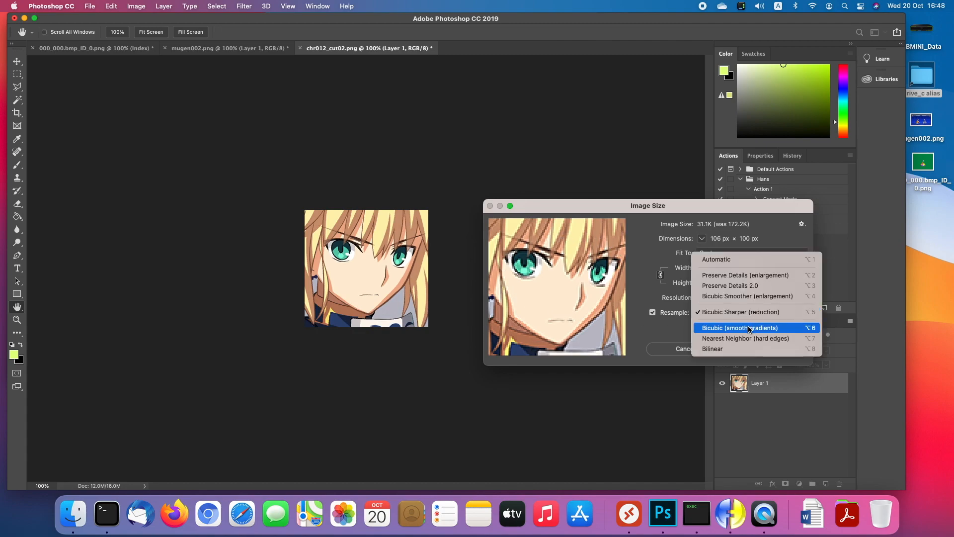
click(750, 328)
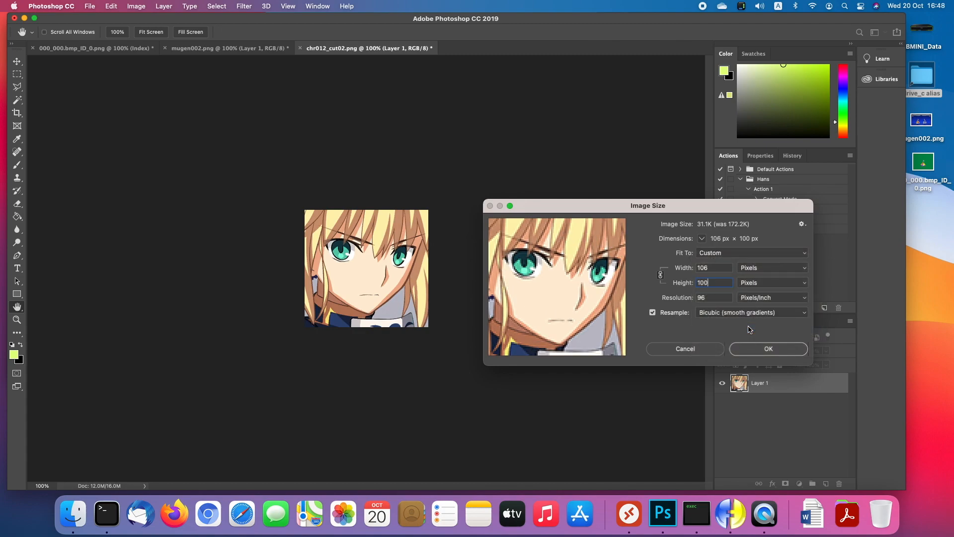
click(729, 315)
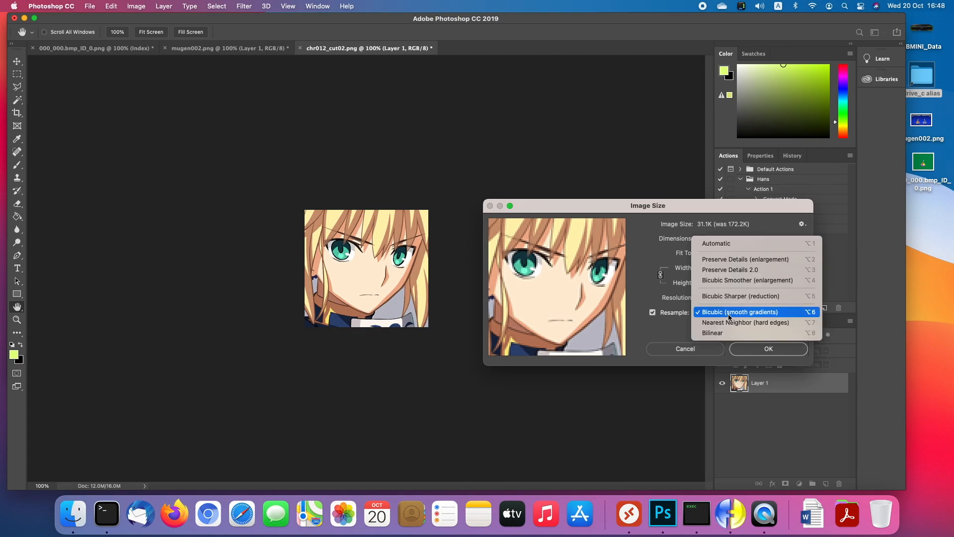
click(755, 323)
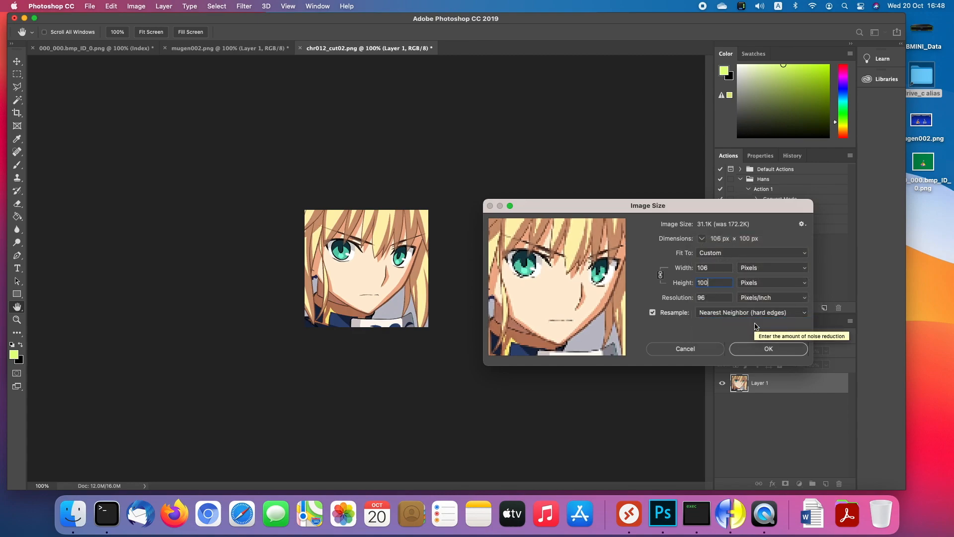
click(739, 314)
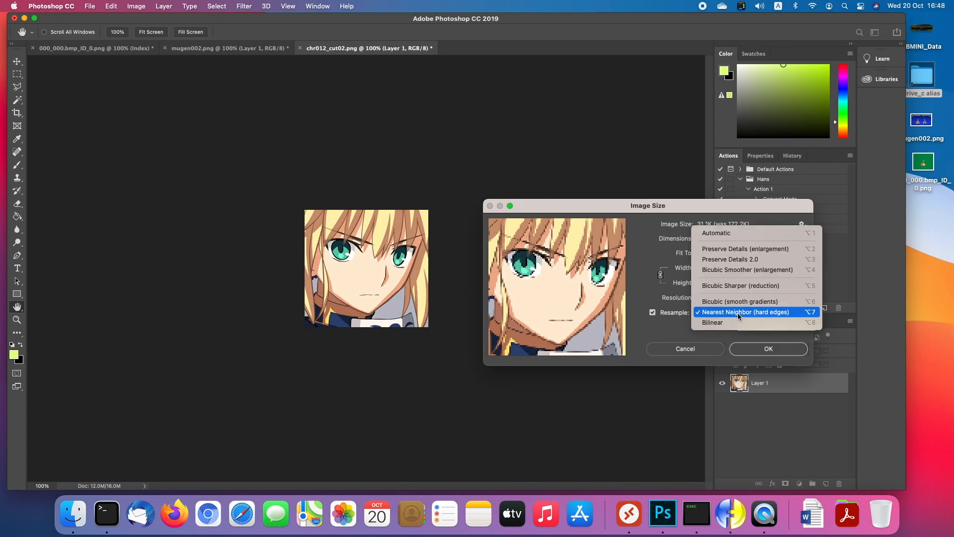
click(719, 323)
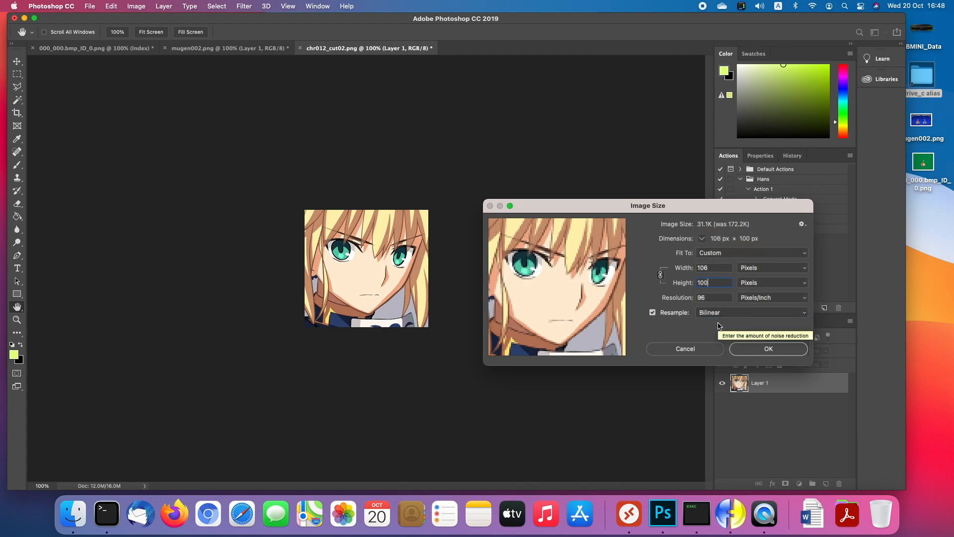
click(744, 316)
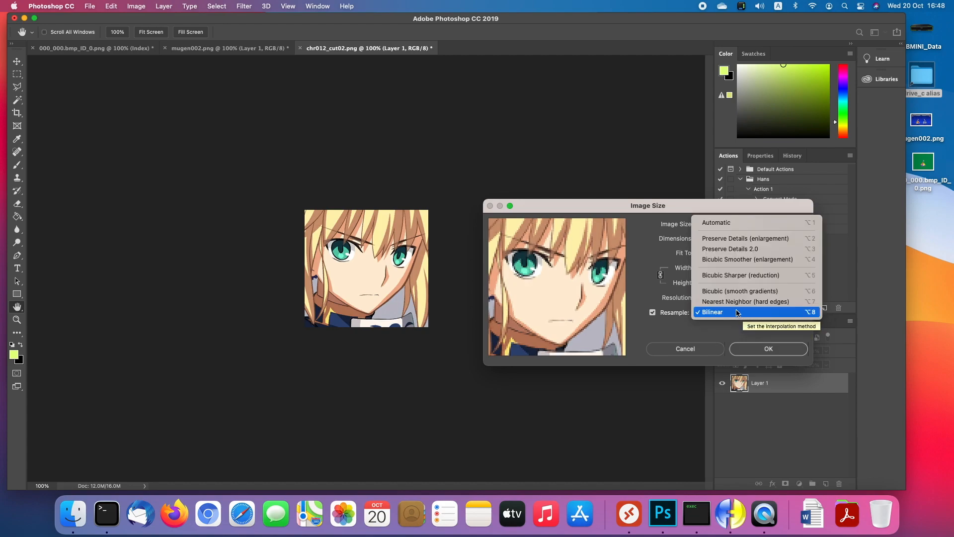
click(735, 276)
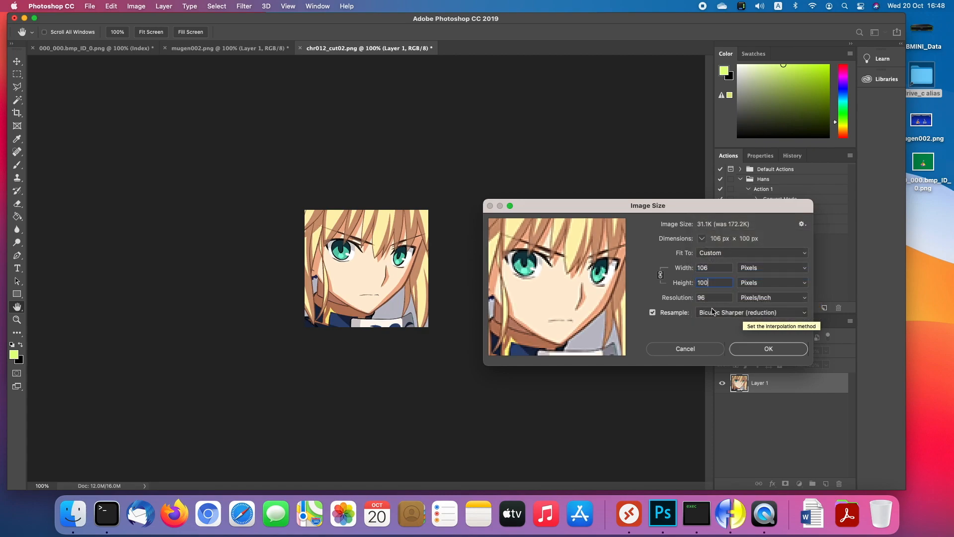
- Choose Bilinear resampling and apply the image resize
click(722, 316)
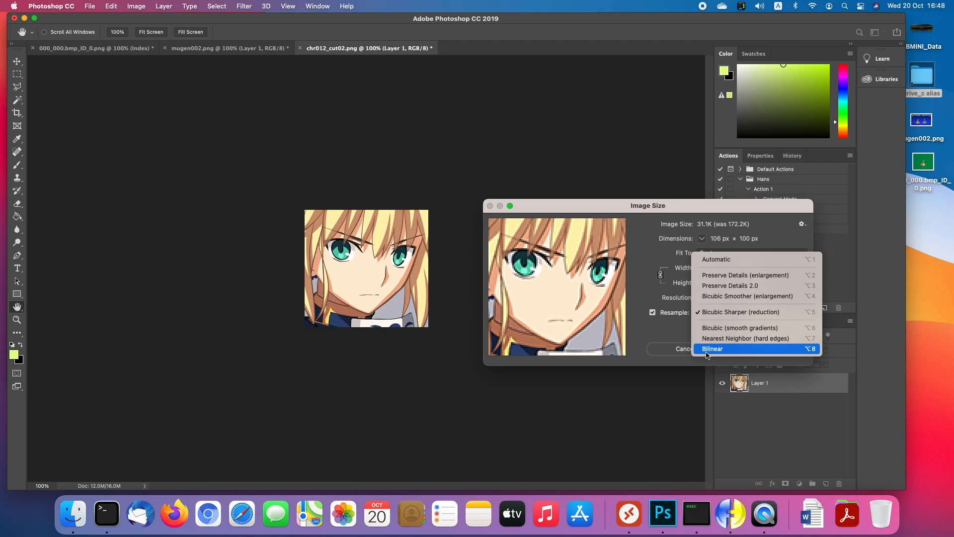
click(734, 349)
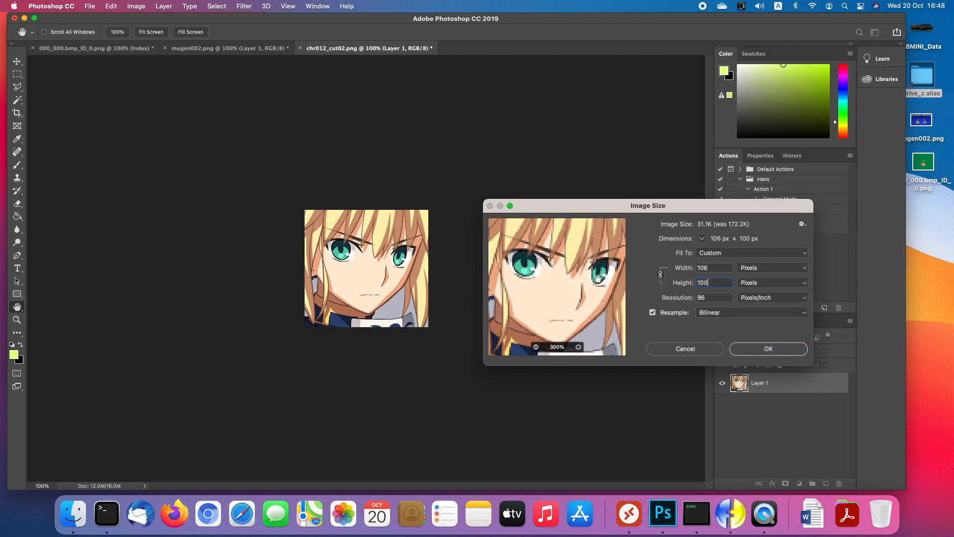
click(768, 349)
key(m)
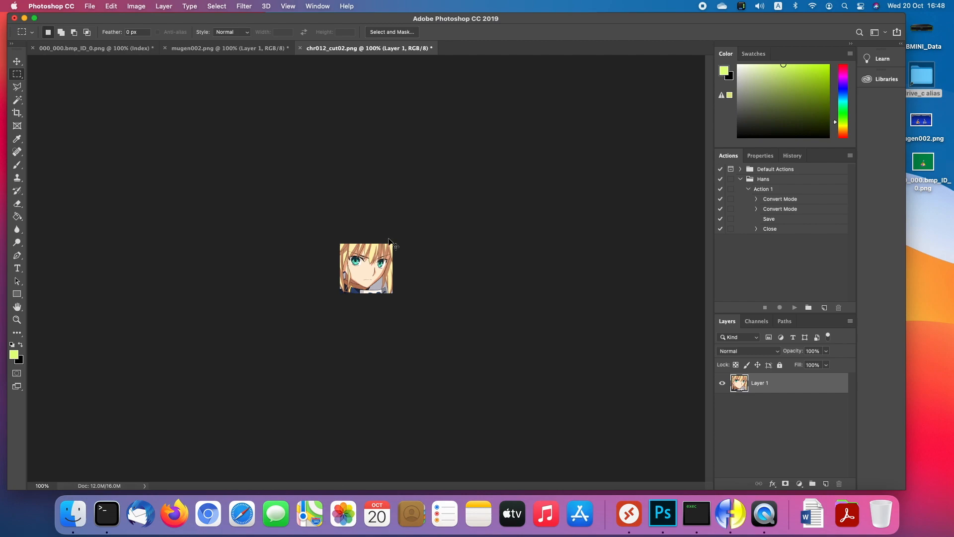
- Open the Canvas Size settings for the resized face and set the anchor to the centre
key(super+equal)
key(super+equal)
key(super+equal)
key(super+equal)
key(super+equal)
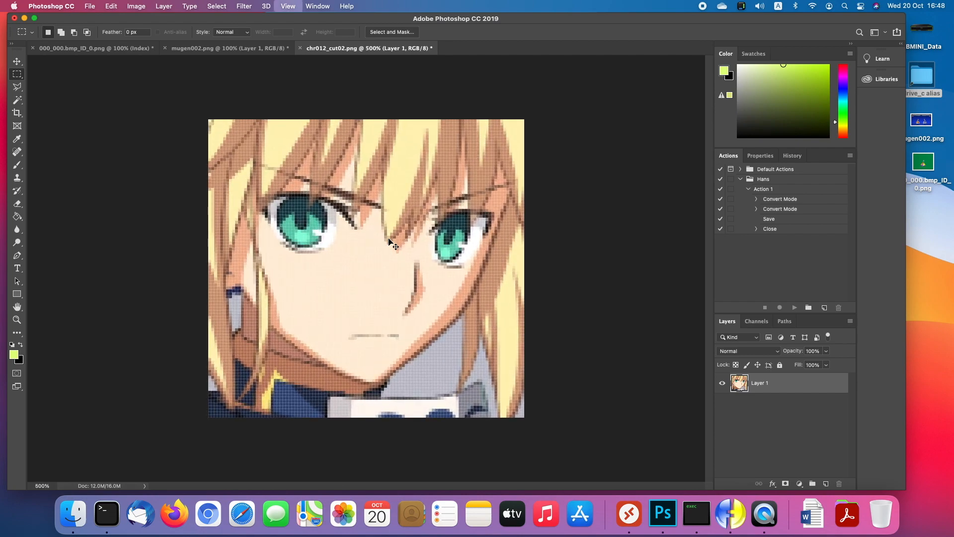
click(95, 5)
mouse_move(136, 6)
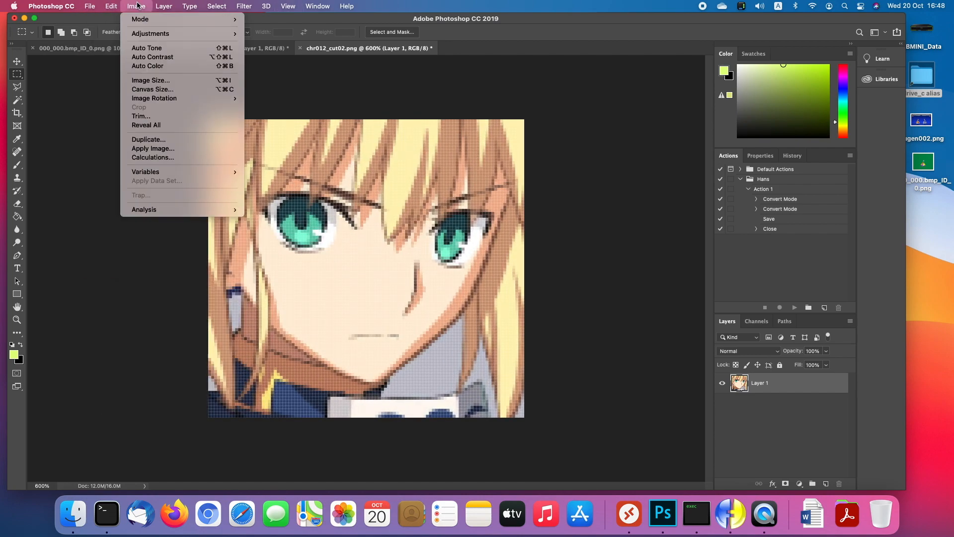
click(168, 90)
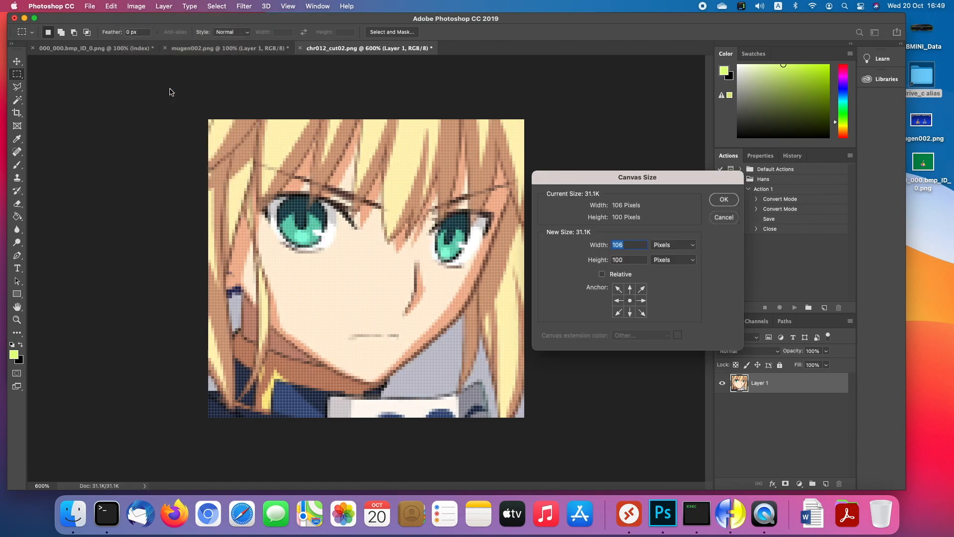
click(628, 247)
key(Tab)
click(636, 245)
click(618, 301)
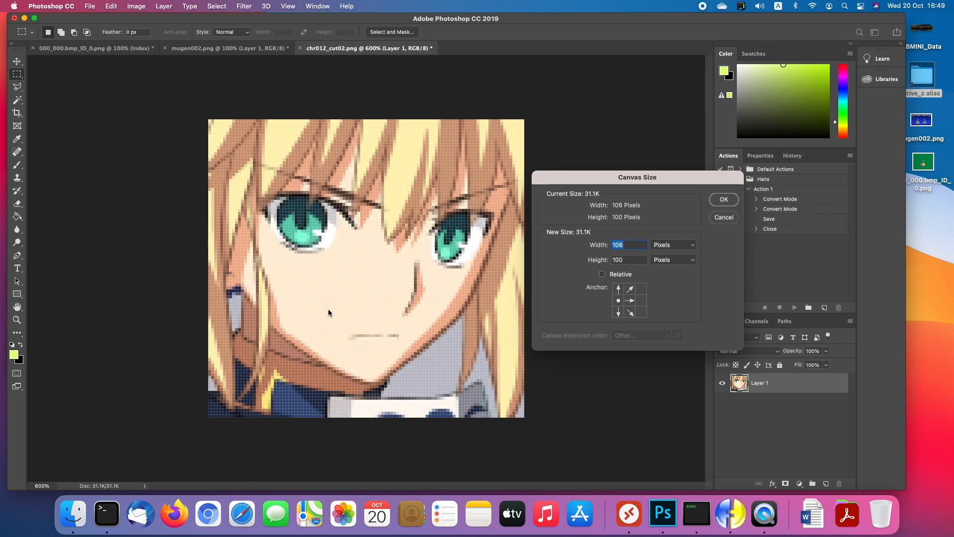
click(642, 301)
click(618, 301)
click(630, 301)
- Set the canvas width to 100 pixels at 100 pixels high and accept the clipping of the side edges
text(100)
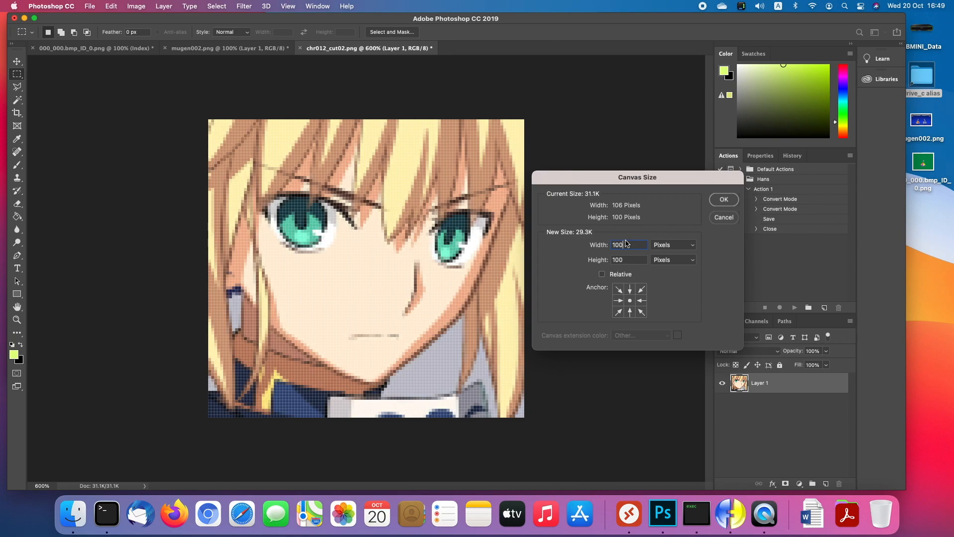
click(580, 250)
click(629, 261)
click(726, 200)
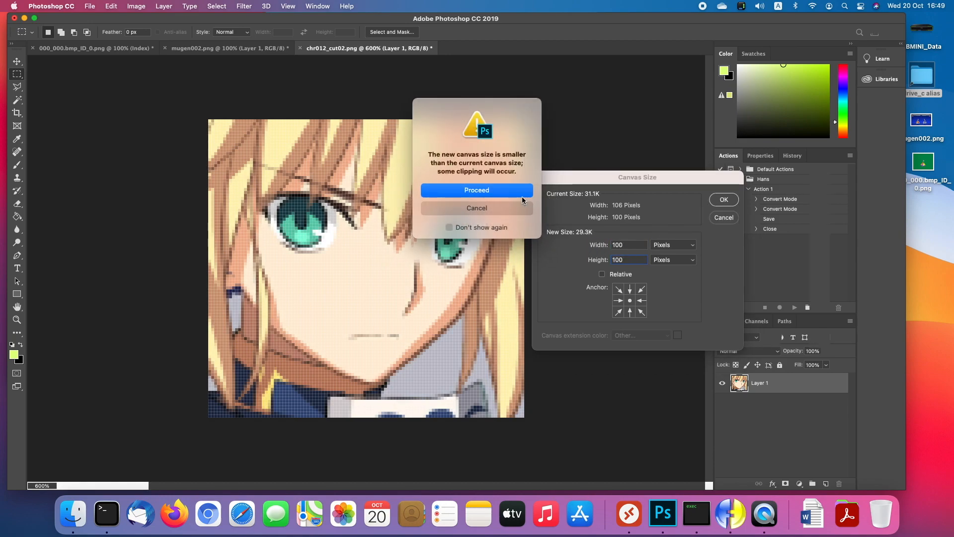
click(521, 194)
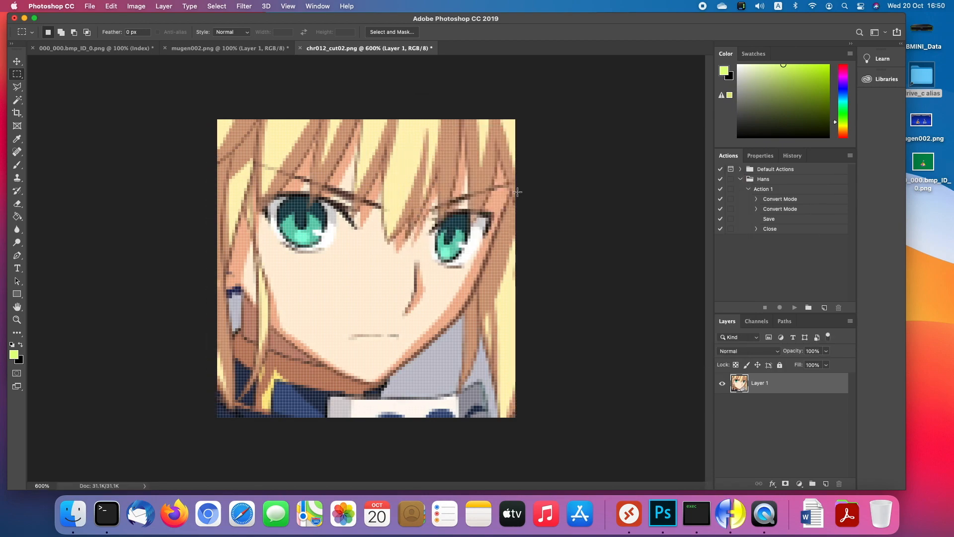
- Save the 100-pixel face portrait as a PNG copy named 9000_0 in the METL_Saber folder
key(super+minus)
key(super+minus)
key(super+minus)
key(super+minus)
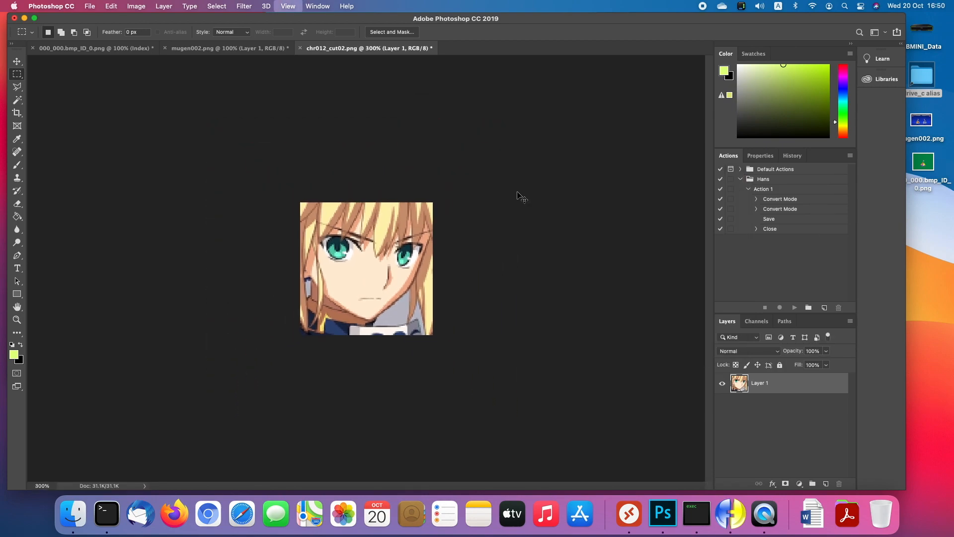
key(super+minus)
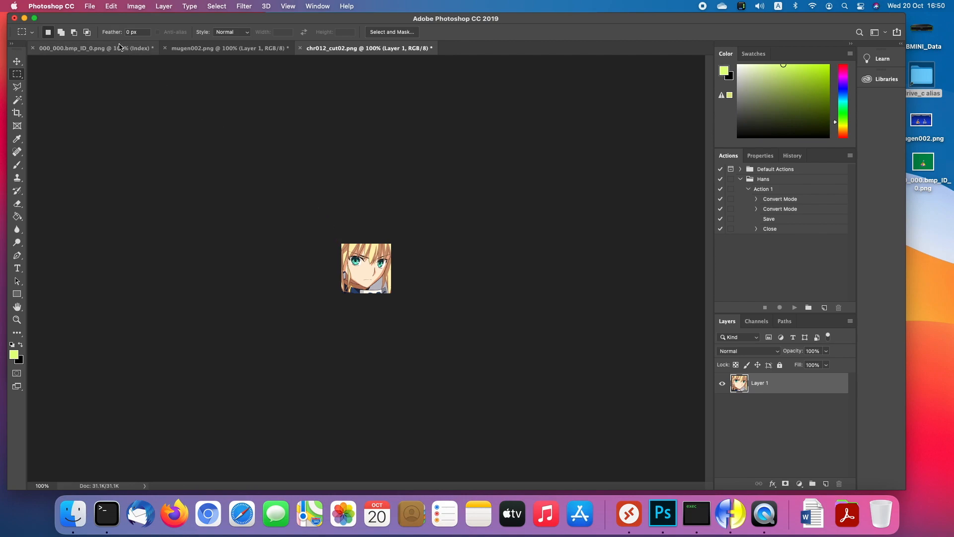
click(91, 6)
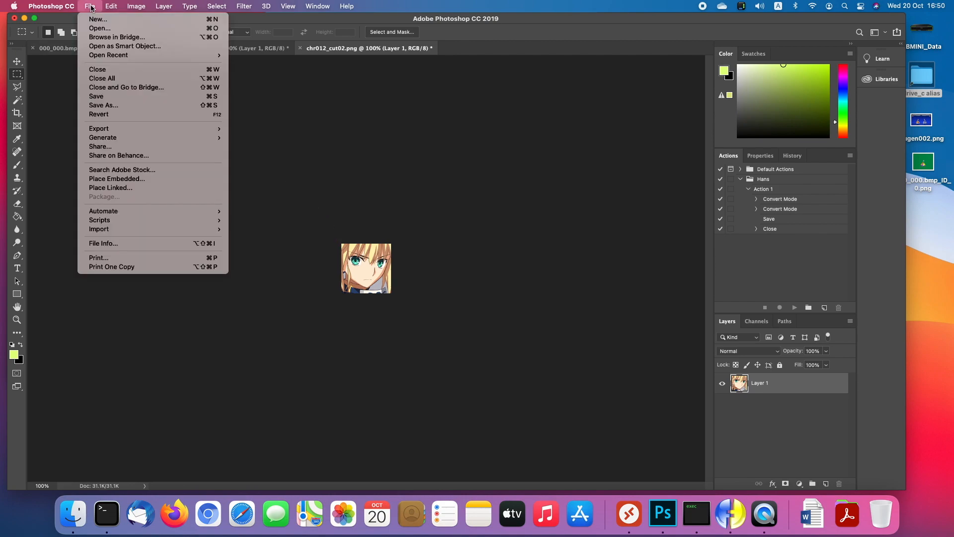
click(107, 105)
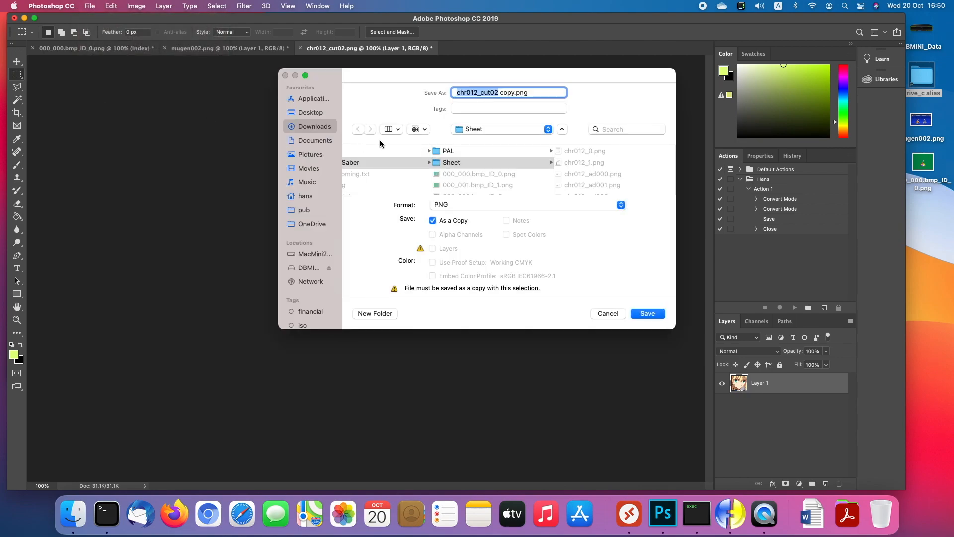
click(363, 163)
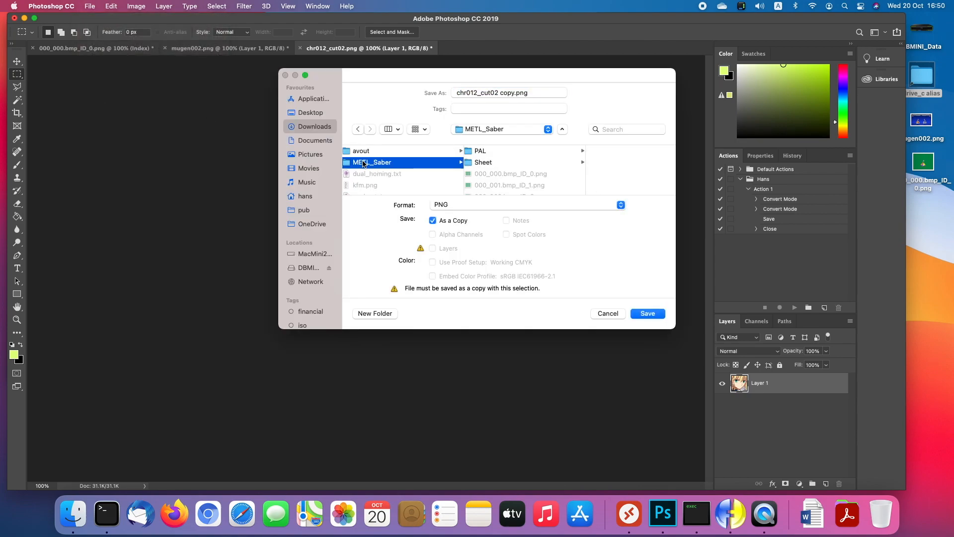
click(463, 205)
click(447, 208)
click(528, 92)
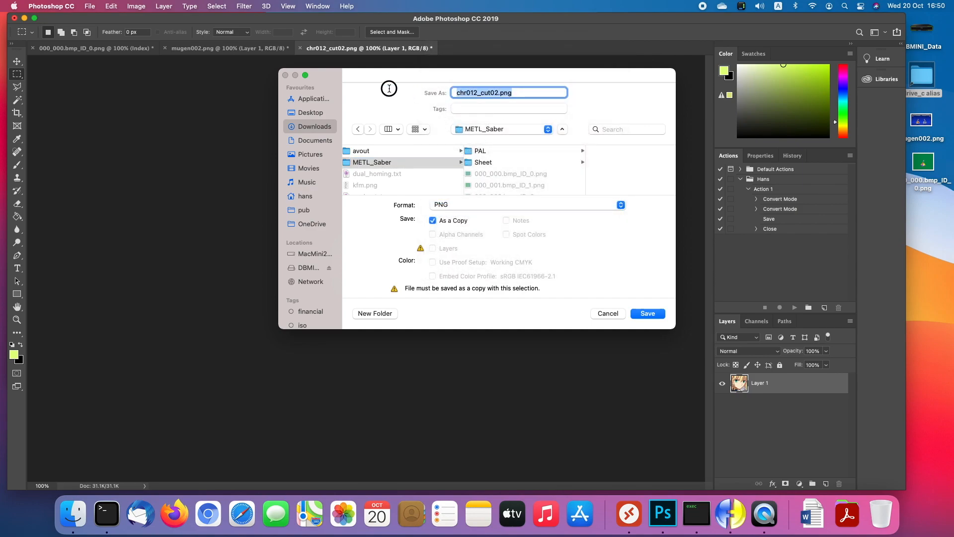
text(9000_00)
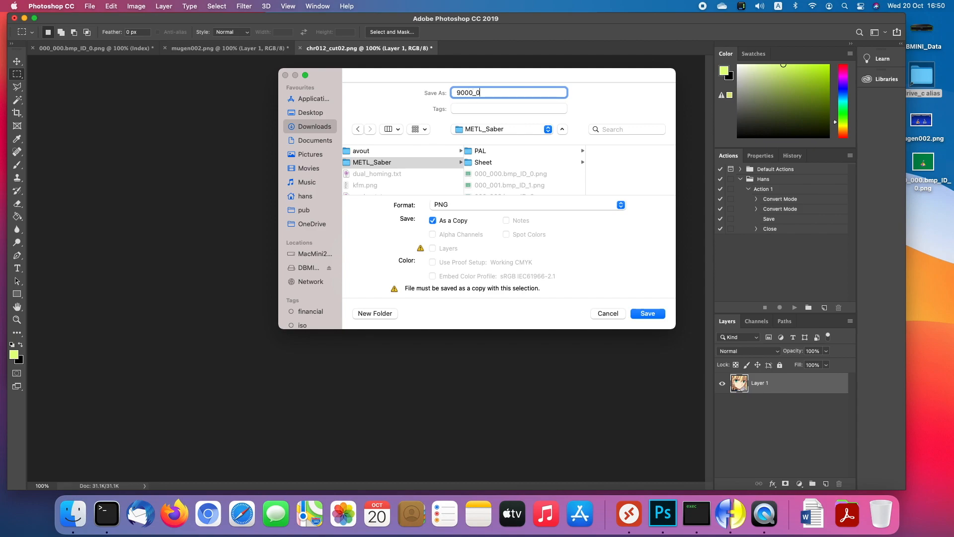
click(653, 313)
click(550, 221)
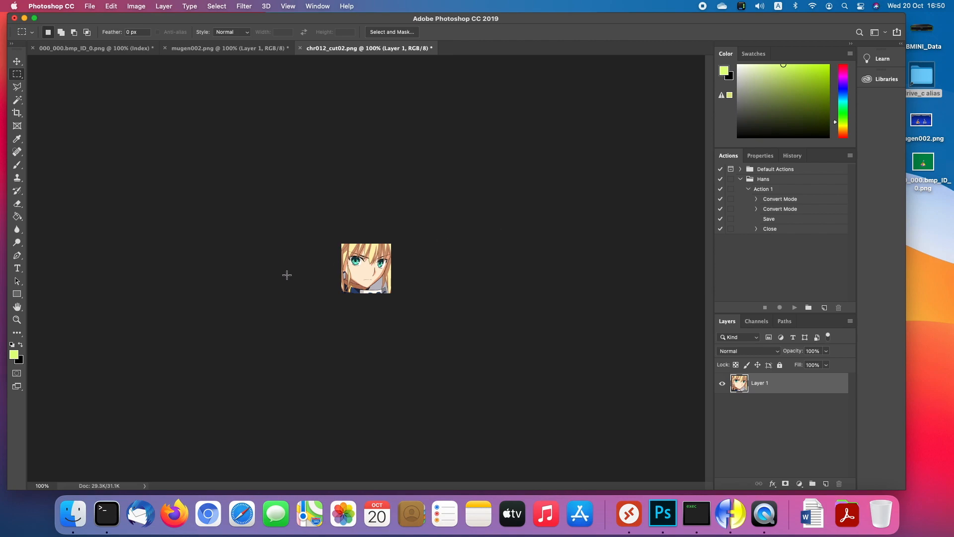
- Inspect the 100-pixel portrait at enlarged and reduced magnifications, and look at the Sheet folder beside the Fighter Factory project
key(super+plus)
key(super+plus)
key(super+plus)
key(super+plus)
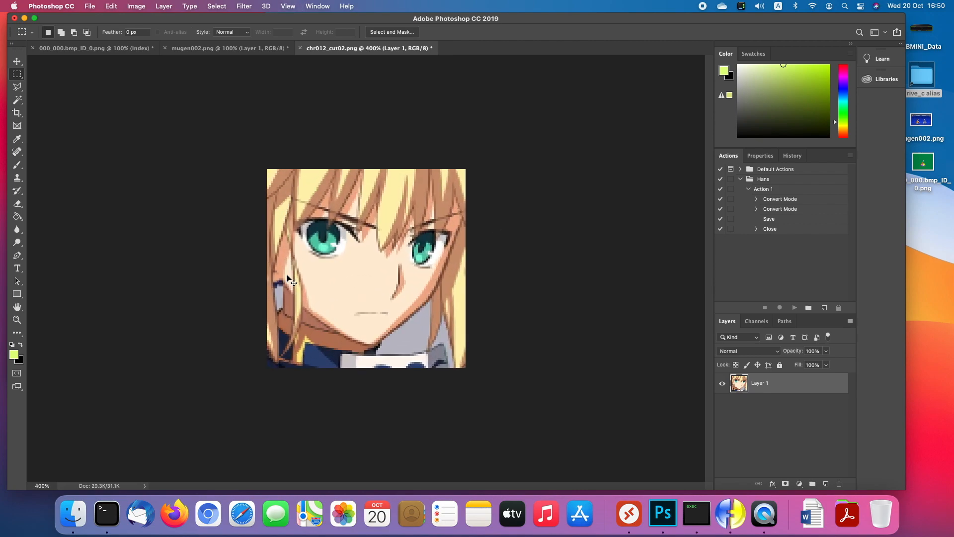
key(super+minus)
key(super+minus)
key(super+minus)
key(super+minus)
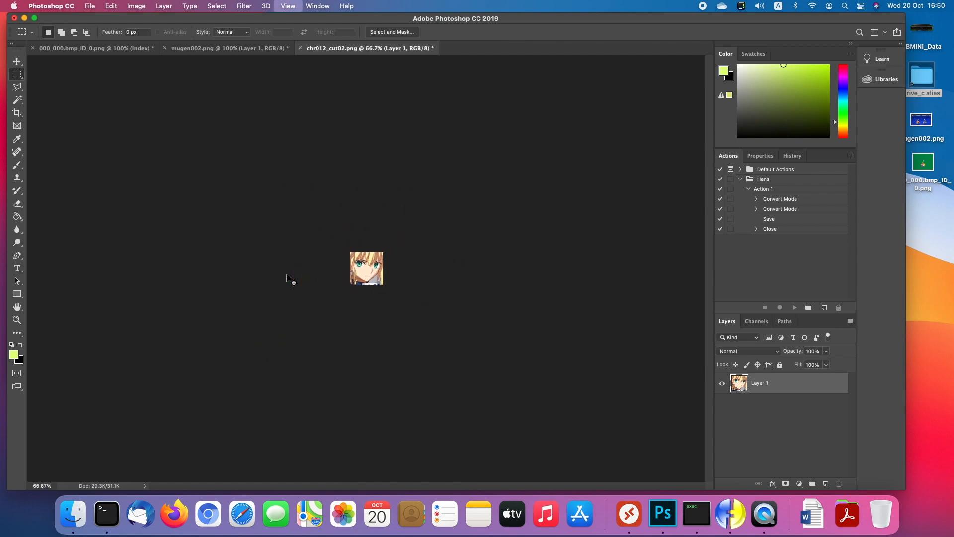
key(ctrl+Left)
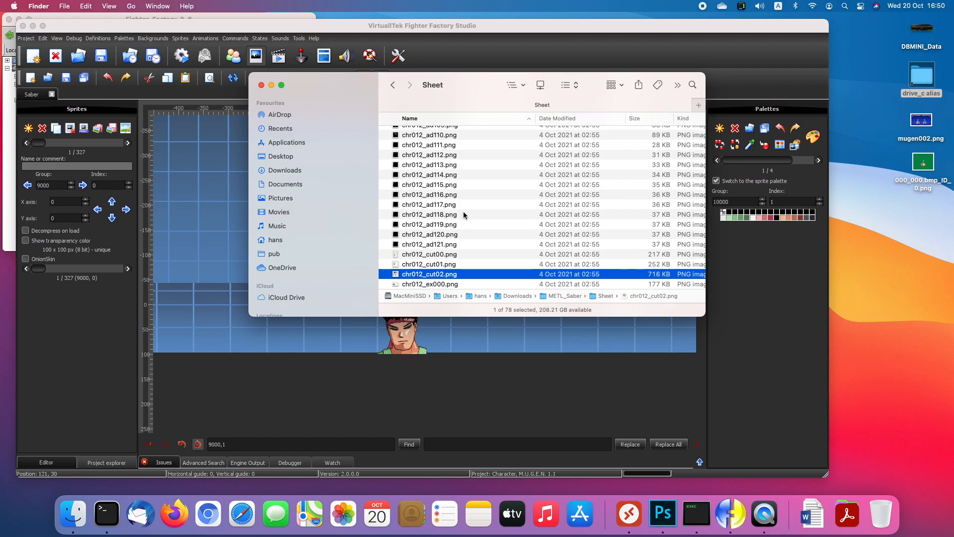
key(super+o)
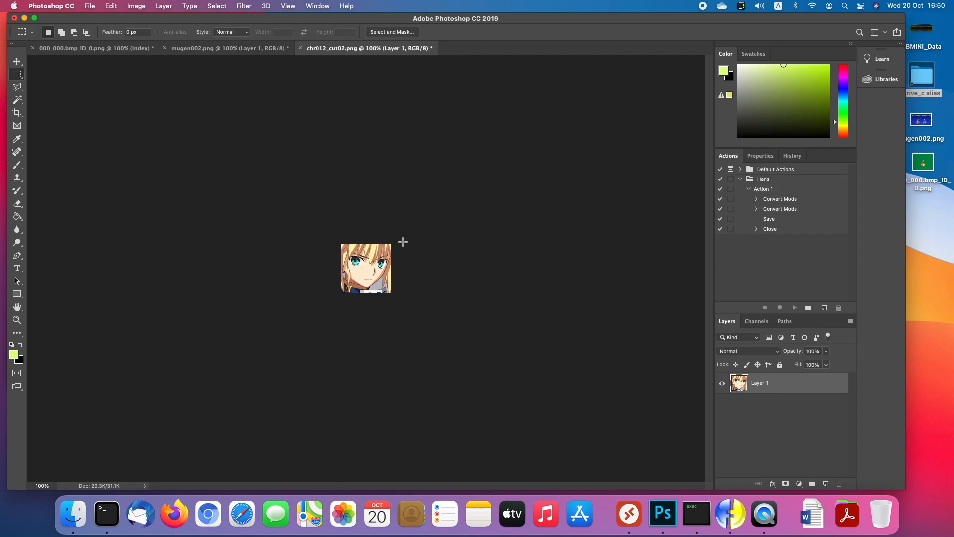
- Try resizing the portrait to 25 × 25 pixels with Bilinear resampling
click(134, 7)
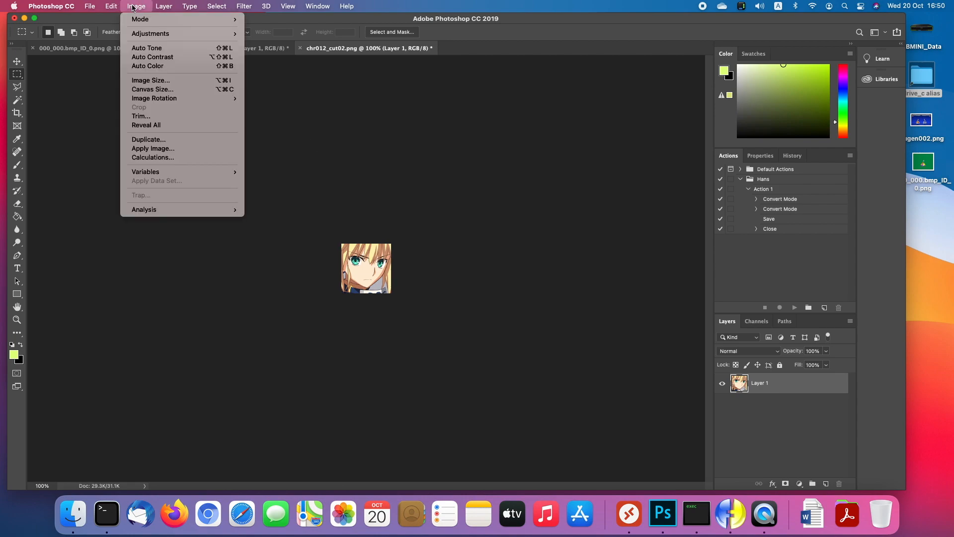
click(157, 81)
text(25)
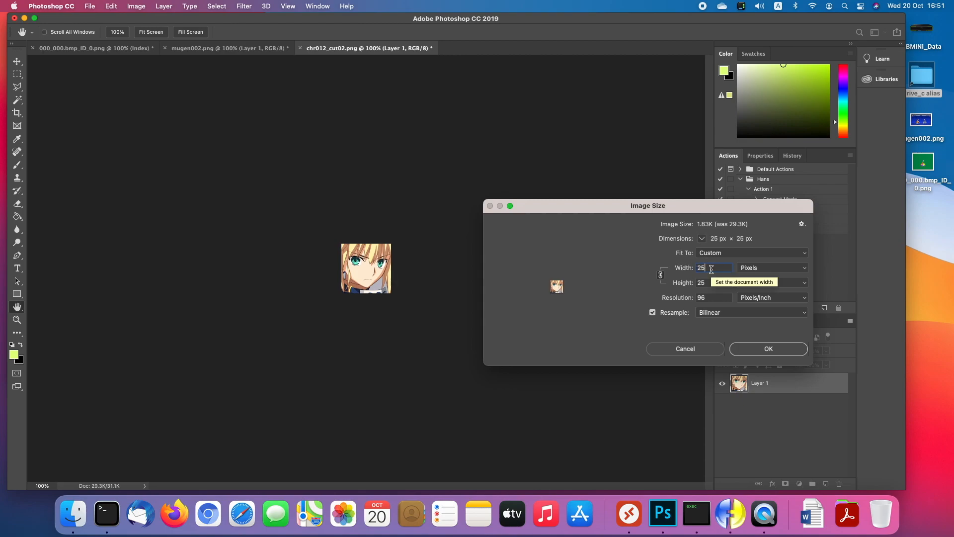
click(739, 353)
key(m)
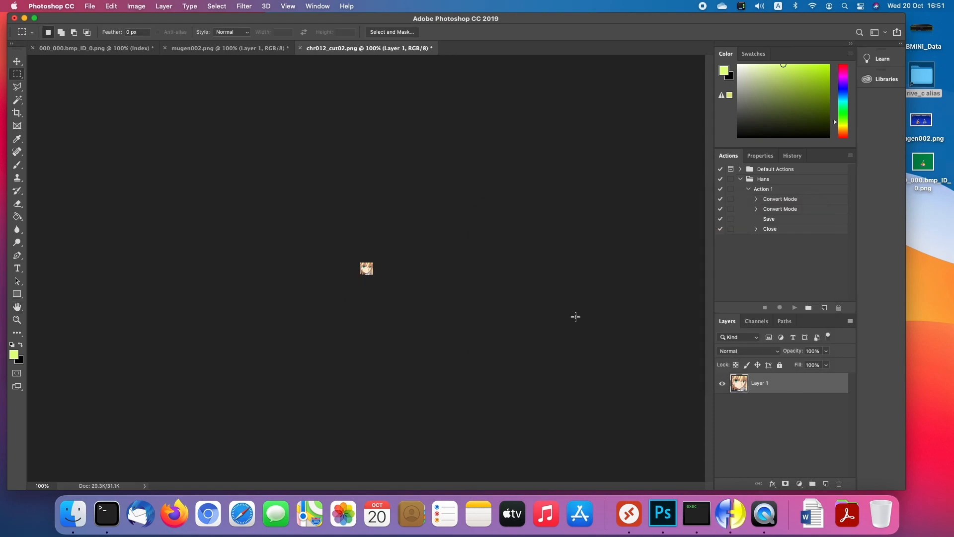
- Examine the 25-pixel portrait's pixels at 1200% and undo the size reduction
key(super+plus)
key(super+plus)
key(super+plus)
key(super+plus)
key(super+plus)
key(super+plus)
key(super+plus)
key(super+plus)
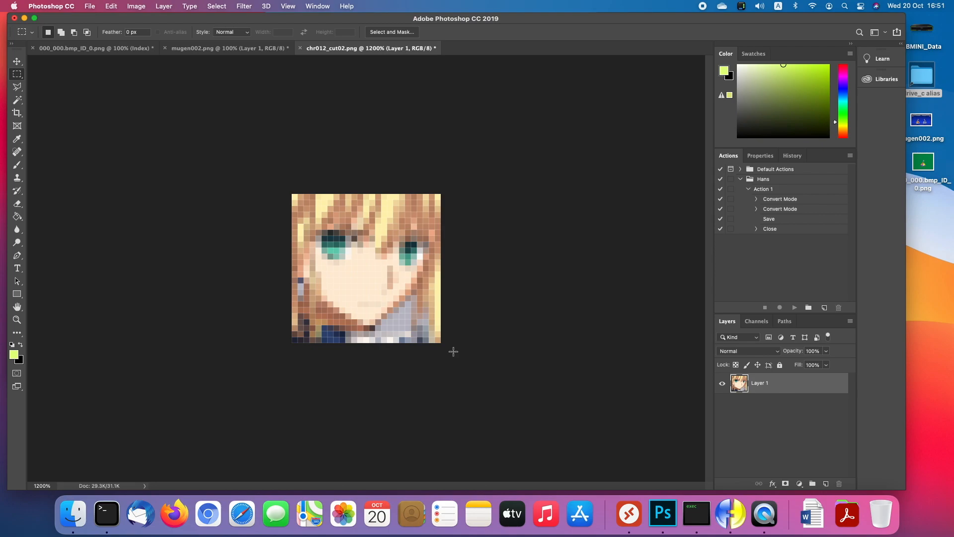
key(super+plus)
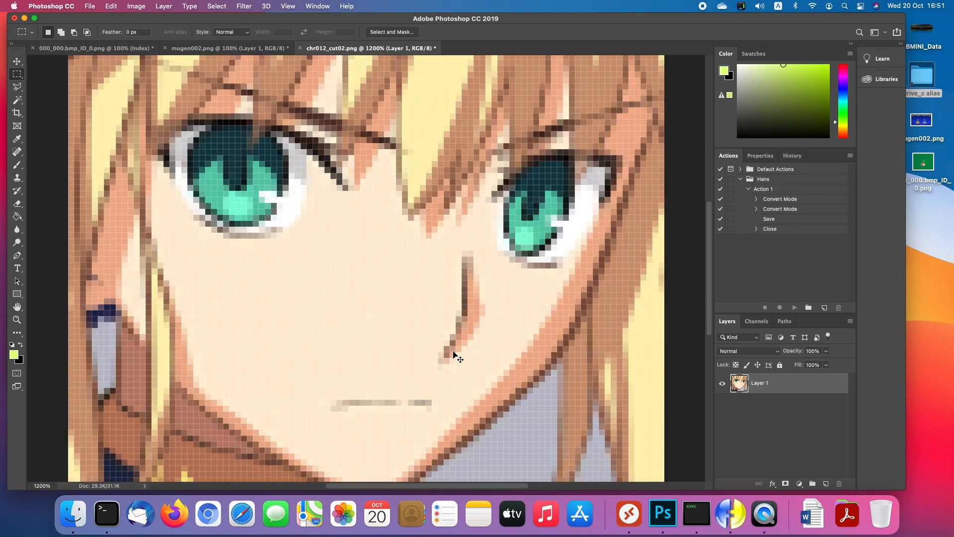
key(super+minus)
key(super+minus)
key(super+minus)
key(super+minus)
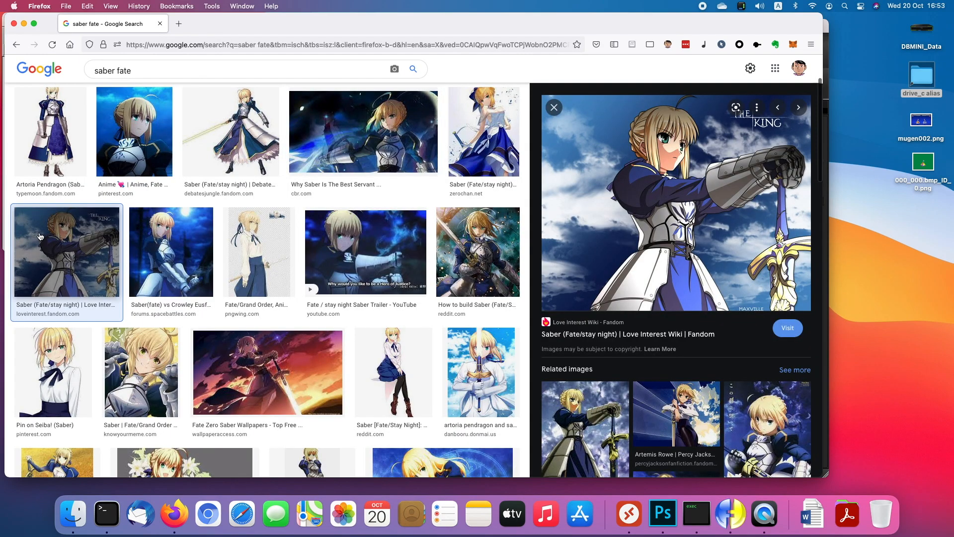
- In Firefox, pick the SpaceBattles, FAVPNG and pngitem.com Saber artworks from the "saber fate" image results and download them
click(170, 251)
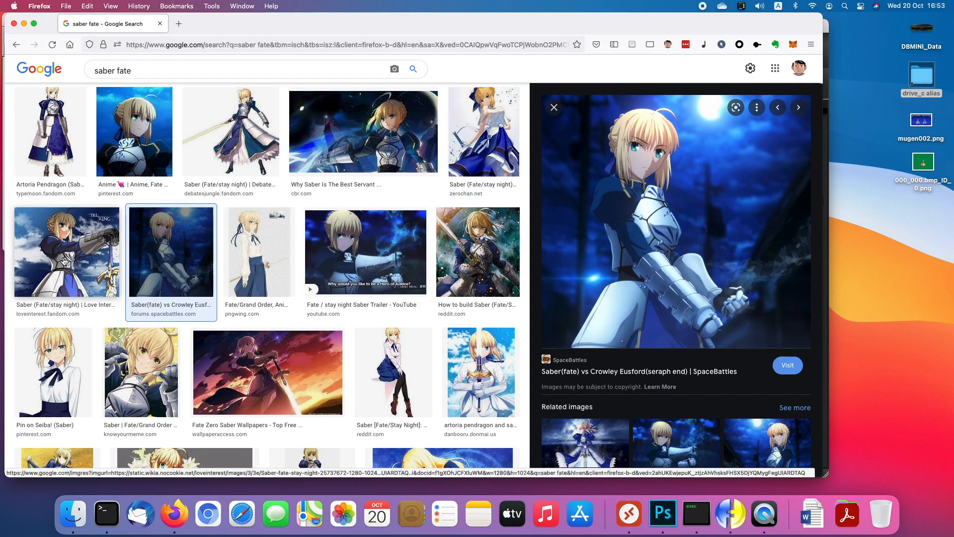
scroll(149, 273, down, 5)
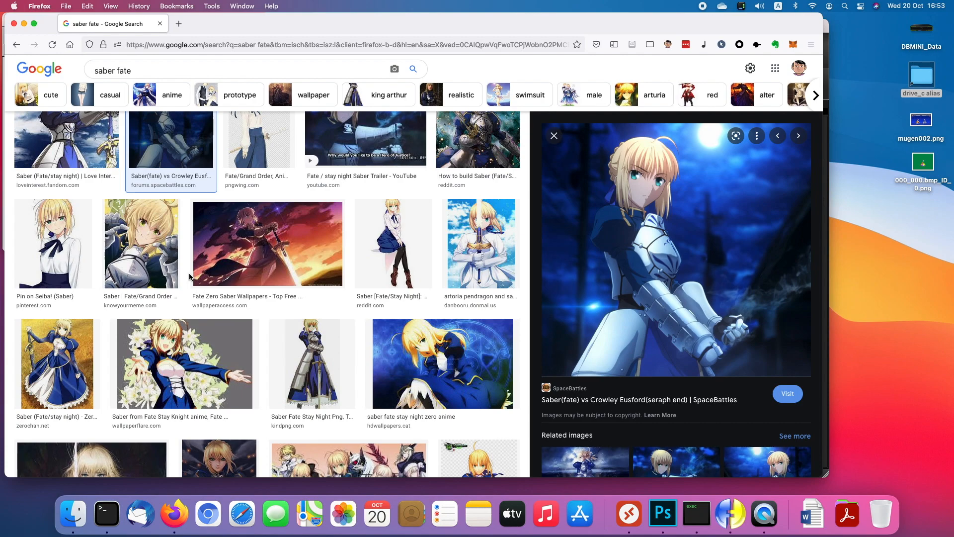
scroll(190, 277, down, 8)
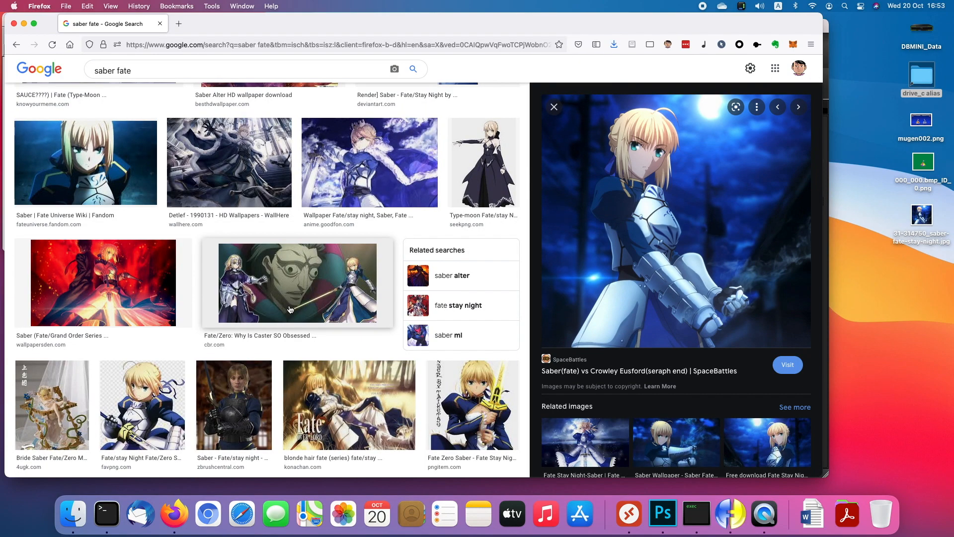
scroll(290, 309, down, 3)
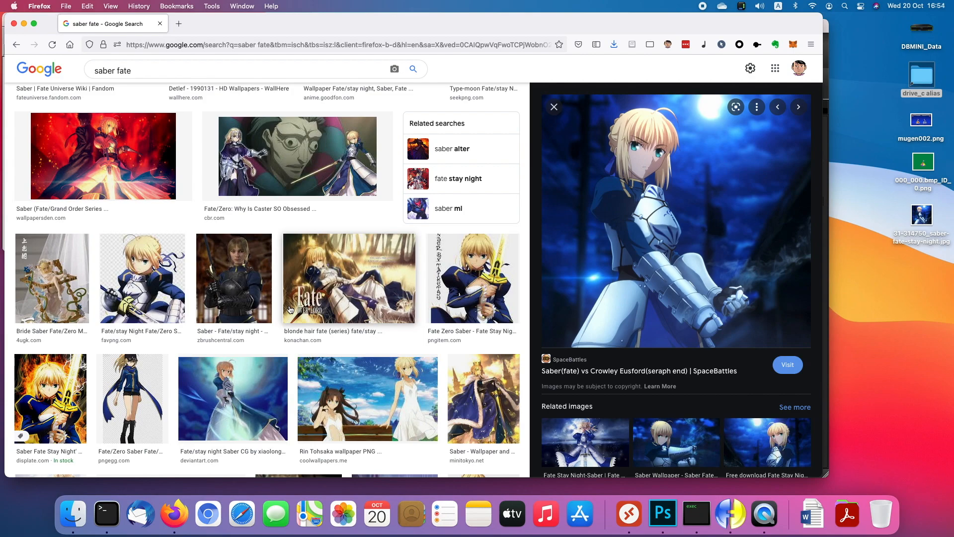
click(143, 281)
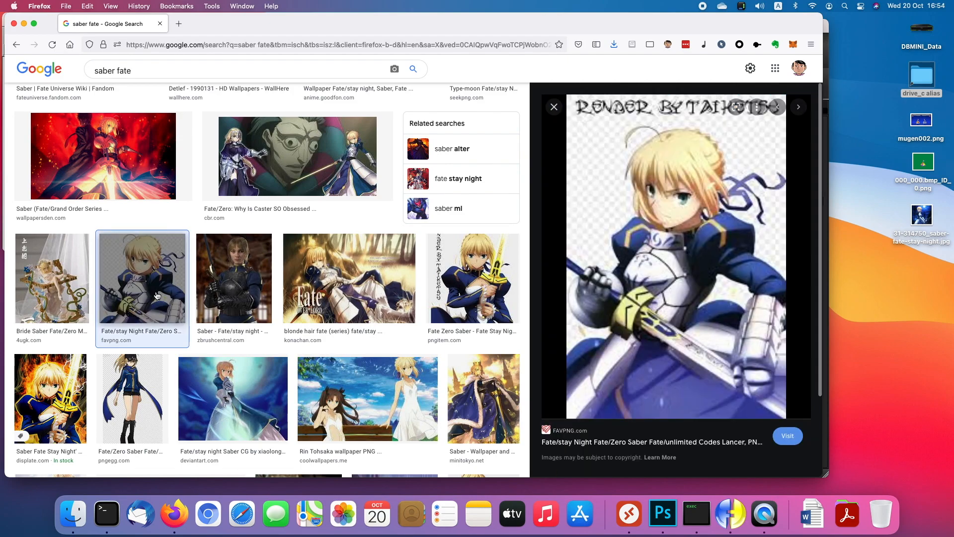
click(461, 284)
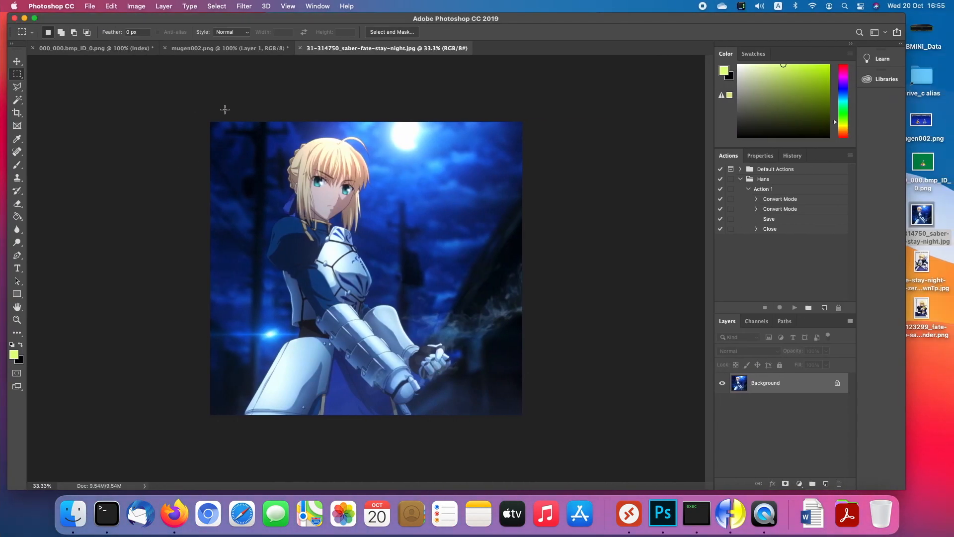
- Crop the 31-314750_saber-fate-stay-night.jpg artwork around the upper body to about 1131 × 1423 pixels and resize it to 480 pixels wide
drag(231, 122, 407, 381)
drag(254, 129, 438, 361)
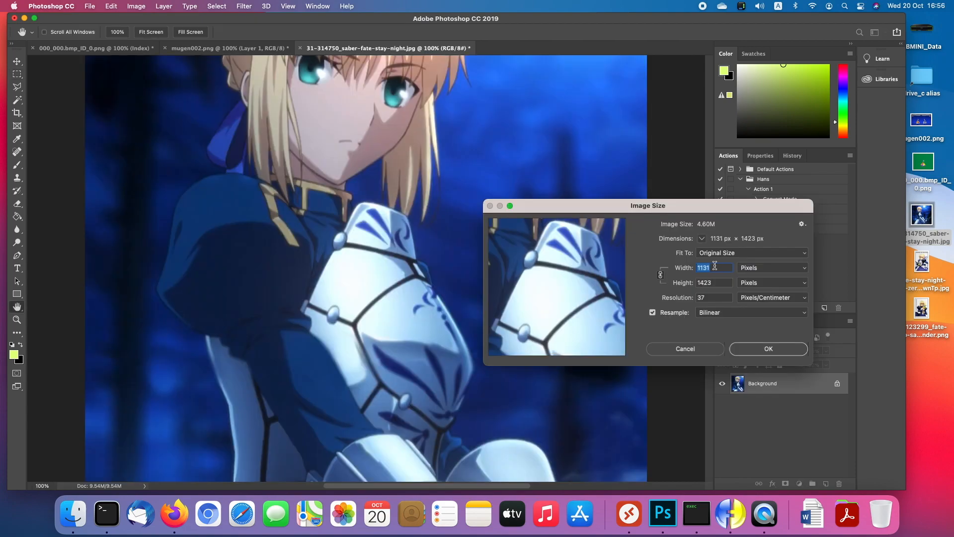
text(480)
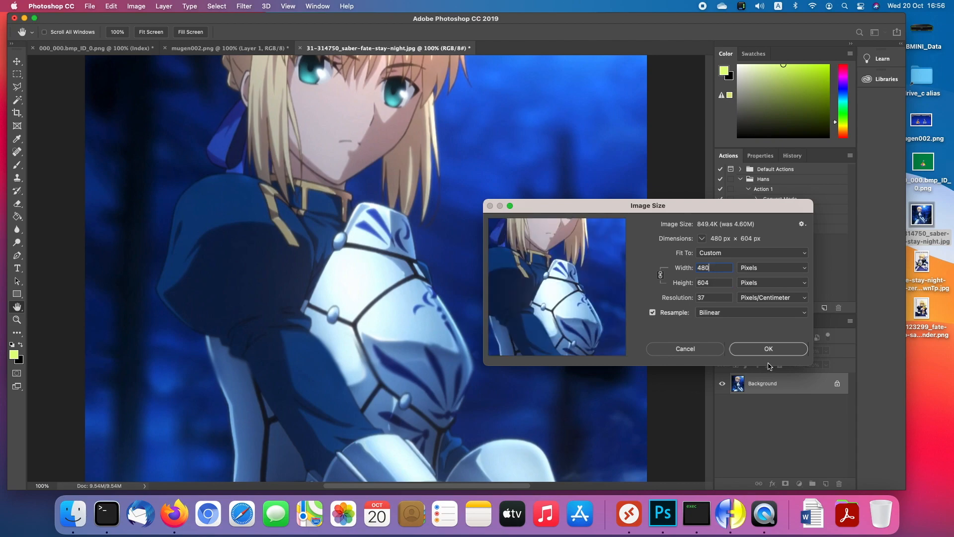
click(769, 348)
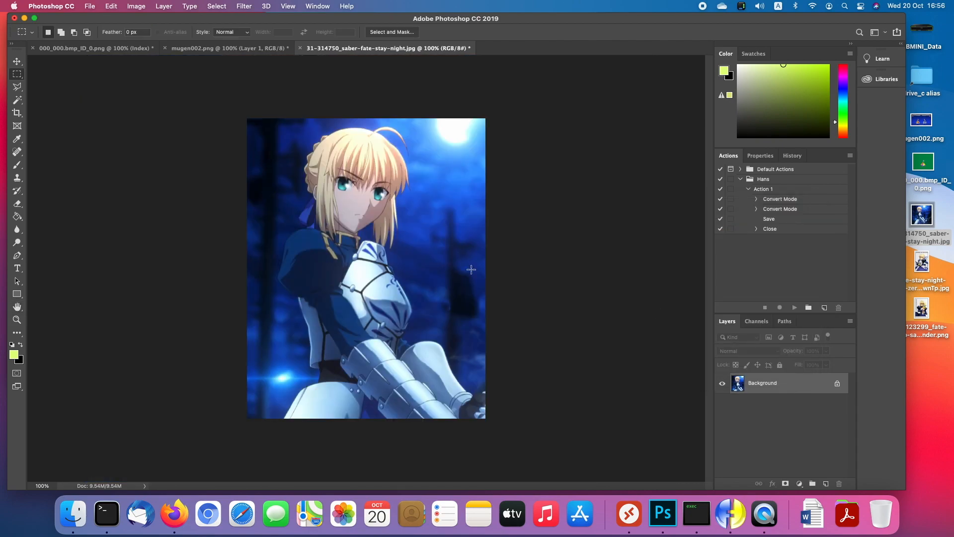
- Set the canvas height to 560 pixels with the anchor at the top centre, and accept the clipping of the lower edge
click(142, 8)
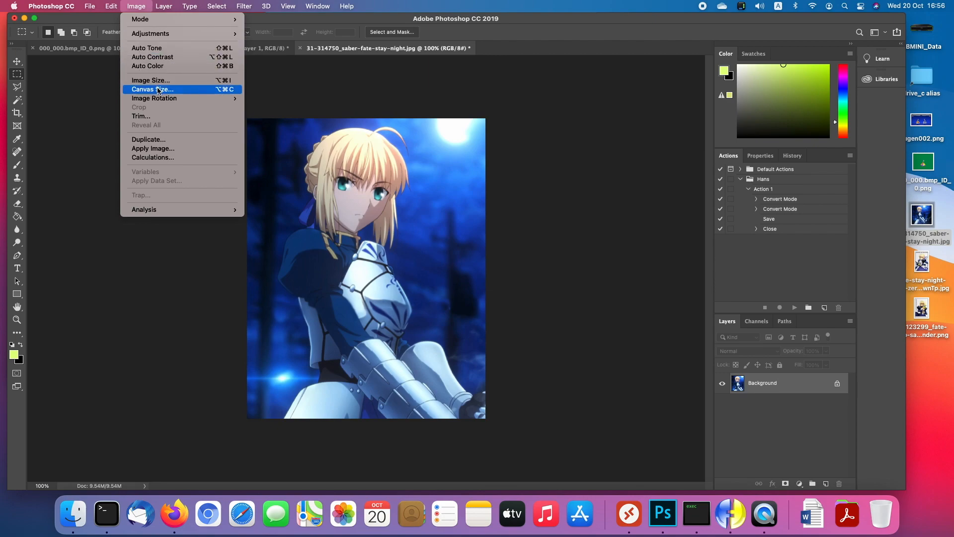
click(153, 89)
click(631, 260)
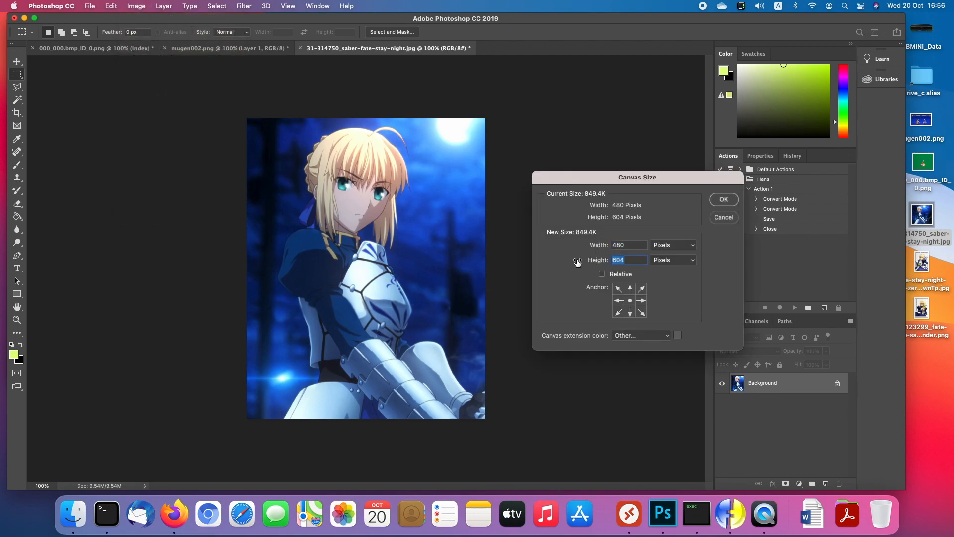
text(560)
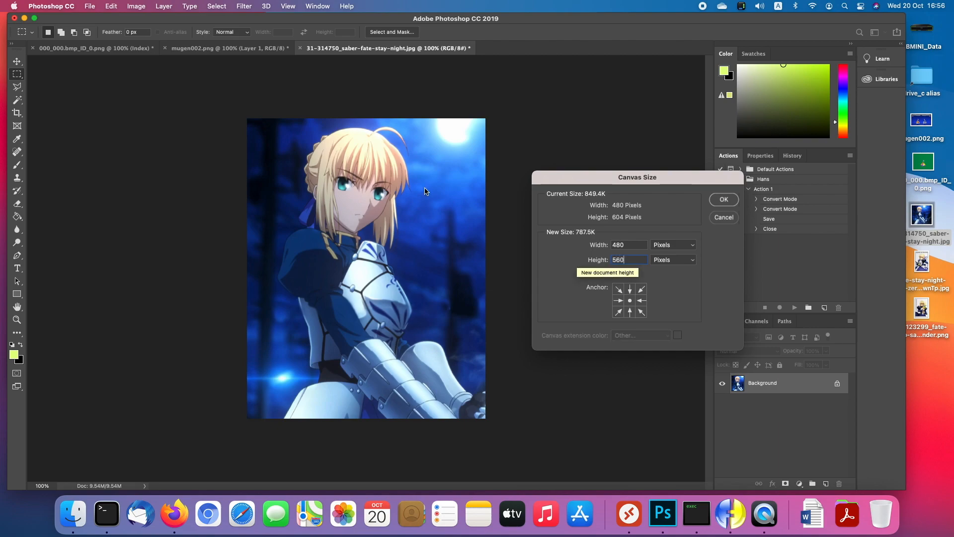
click(630, 289)
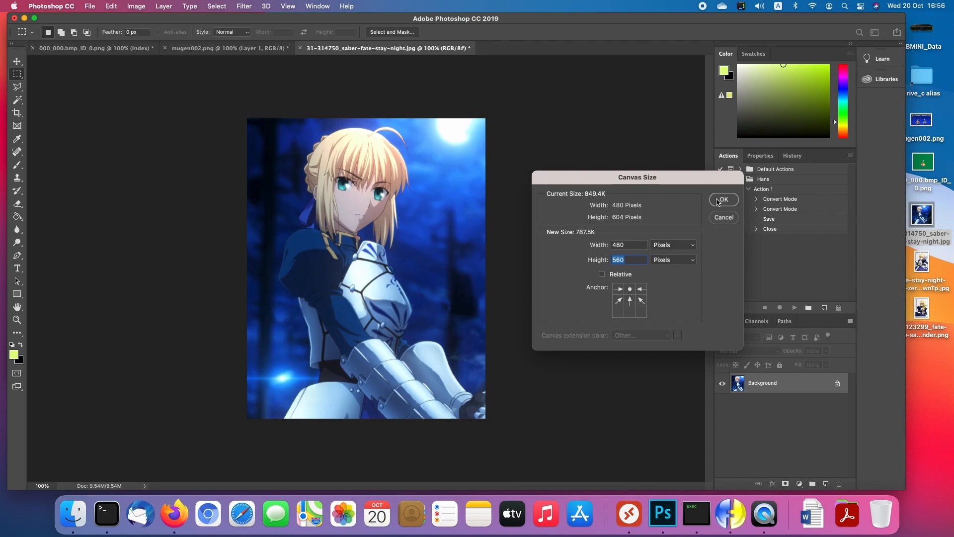
click(718, 200)
click(504, 188)
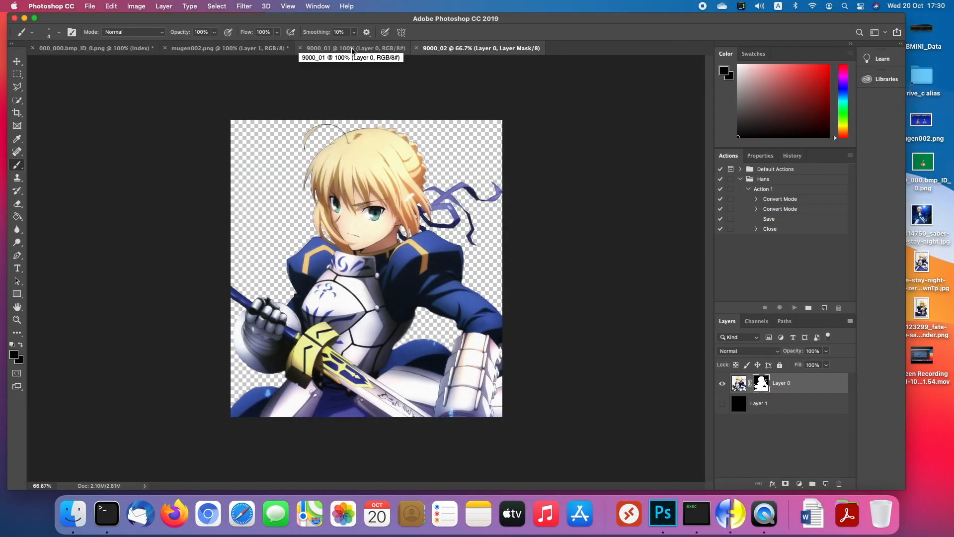
- Compare the background-free Saber cut-outs in the 9000_01 and 9000_02 documents
right_click(351, 50)
click(337, 52)
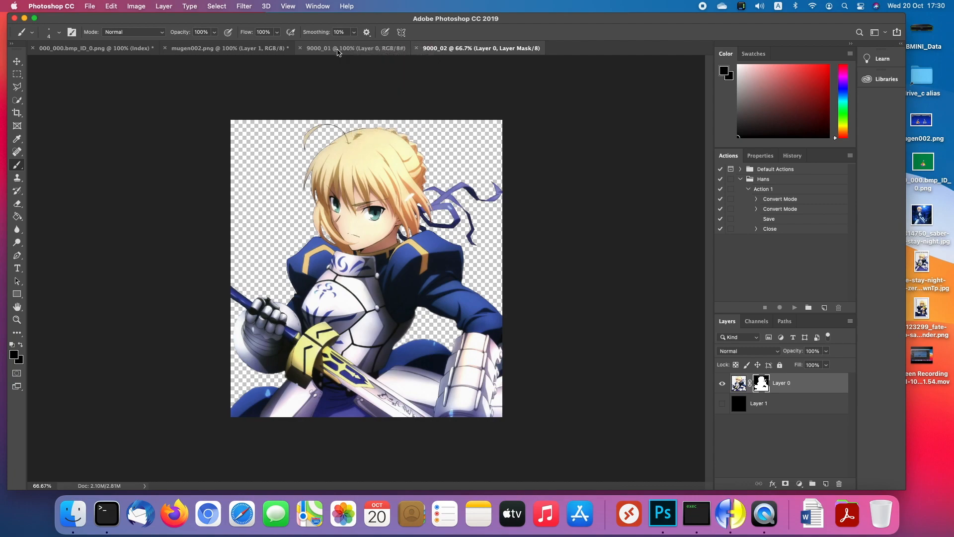
click(337, 50)
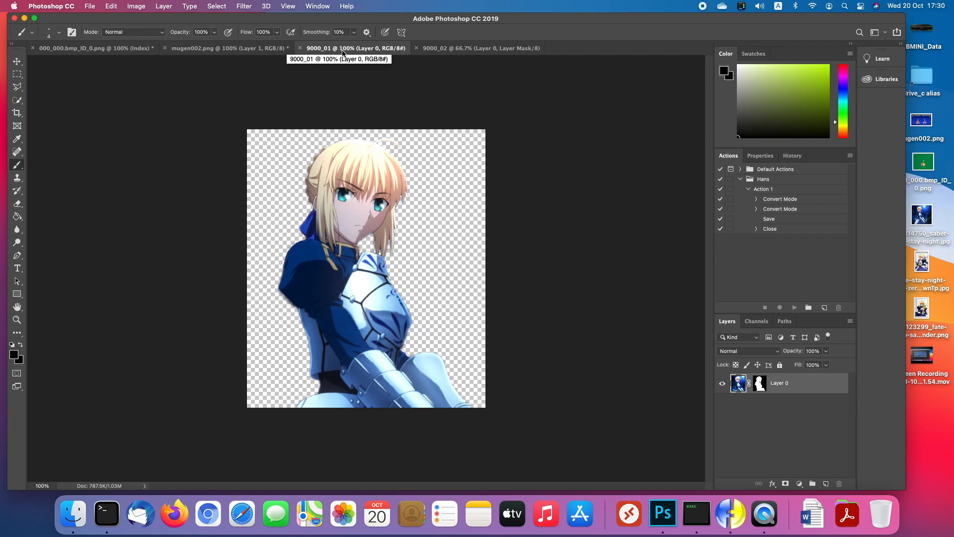
click(452, 49)
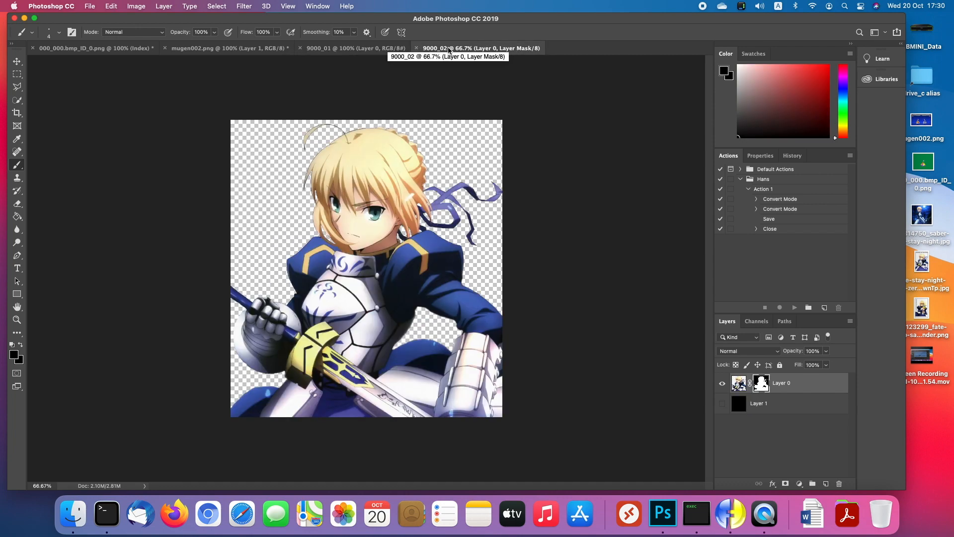
- Compare the 9000_01 and 9000_02 cut-outs with the pixel size of the 9000,1 sprite in Fighter Factory Studio
click(367, 50)
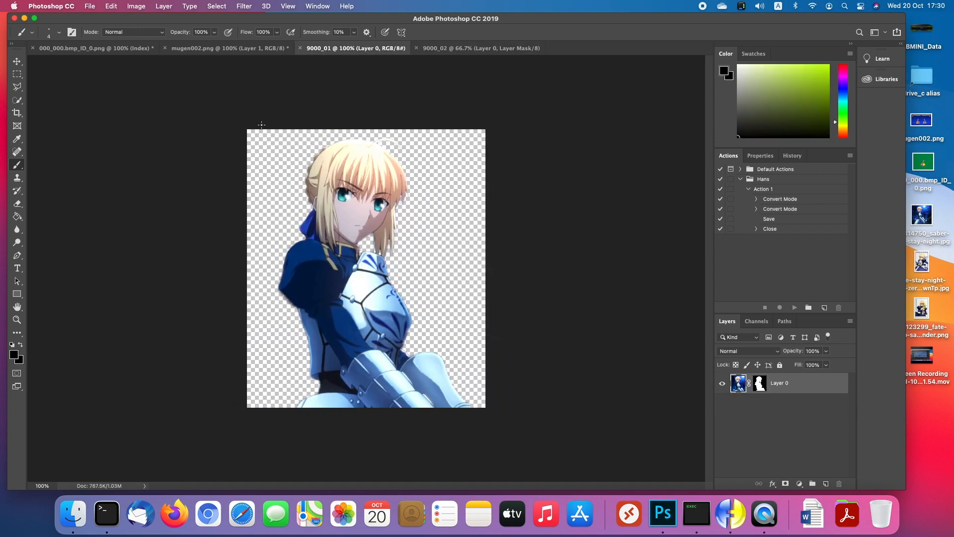
click(447, 49)
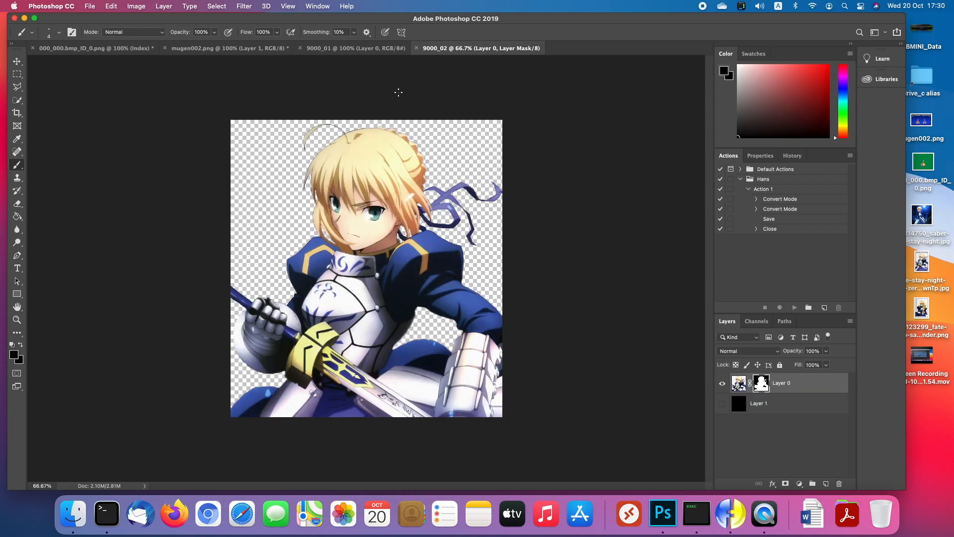
click(375, 49)
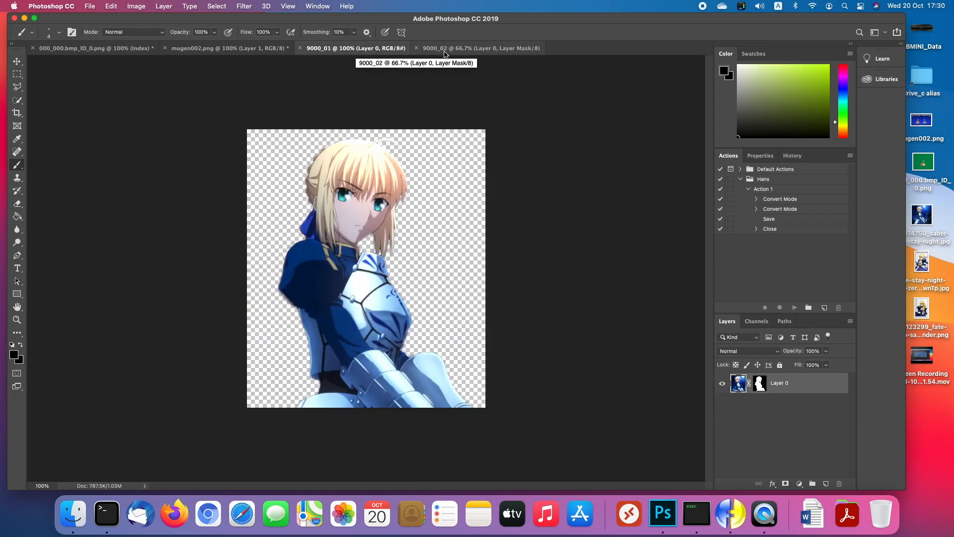
click(460, 52)
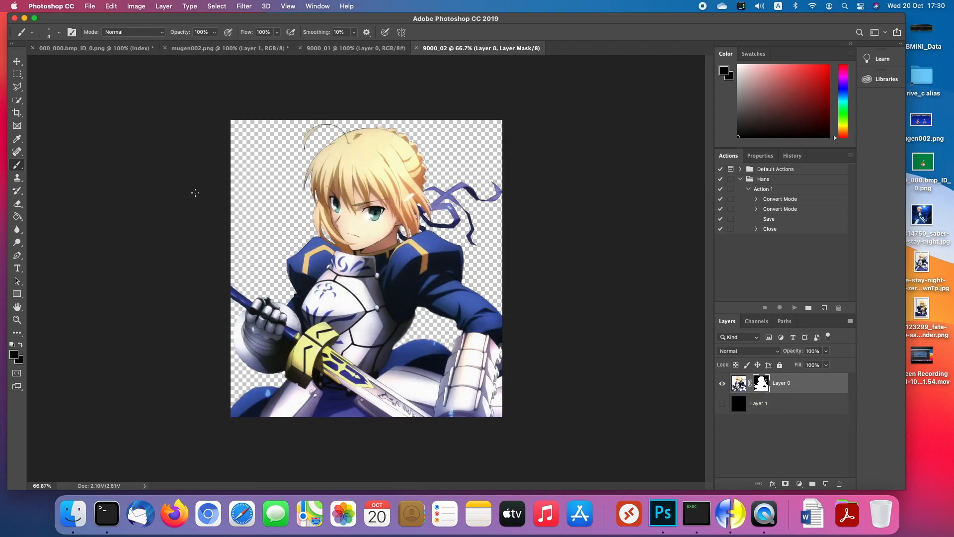
key(ctrl+Left)
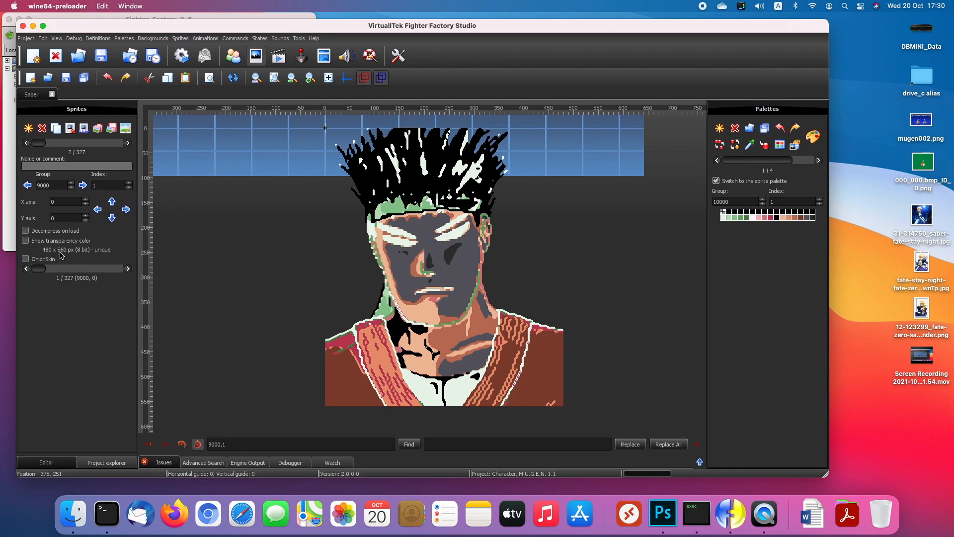
key(ctrl+Right)
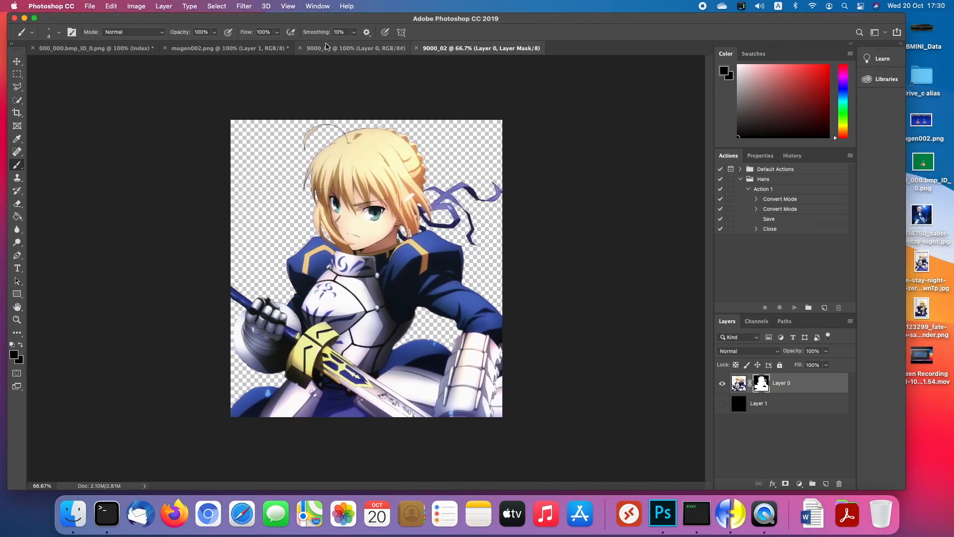
- Check the pixel dimensions of the 9000_01 document without changing them
click(330, 49)
click(164, 6)
mouse_move(136, 6)
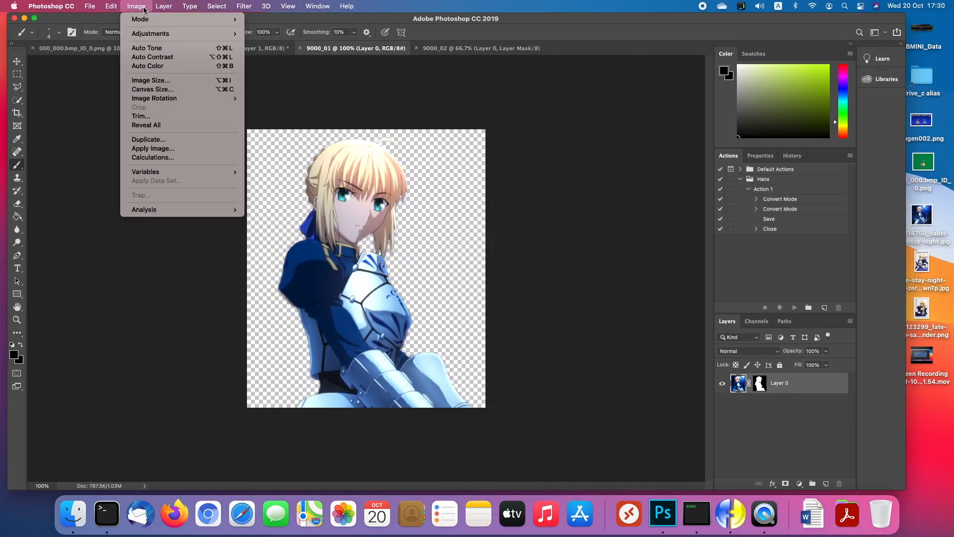
click(150, 81)
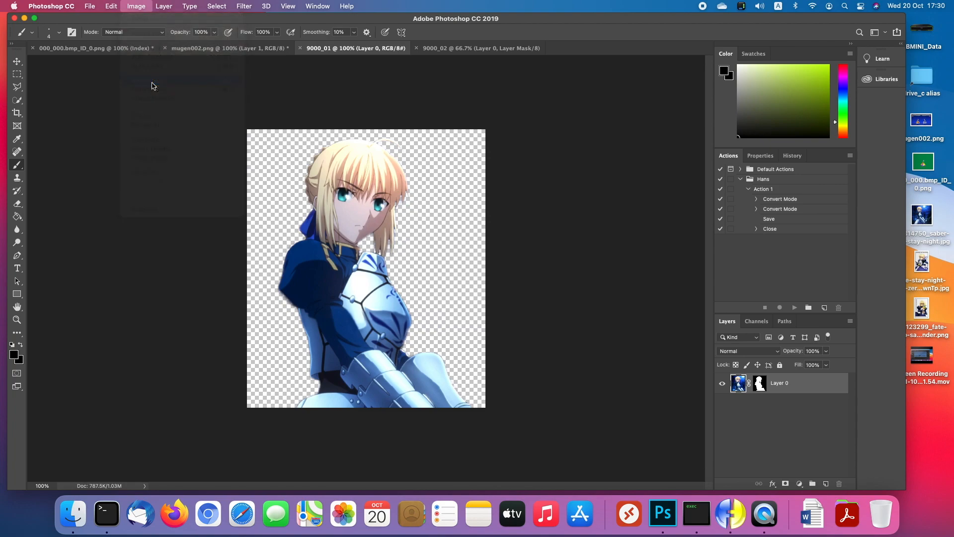
click(716, 269)
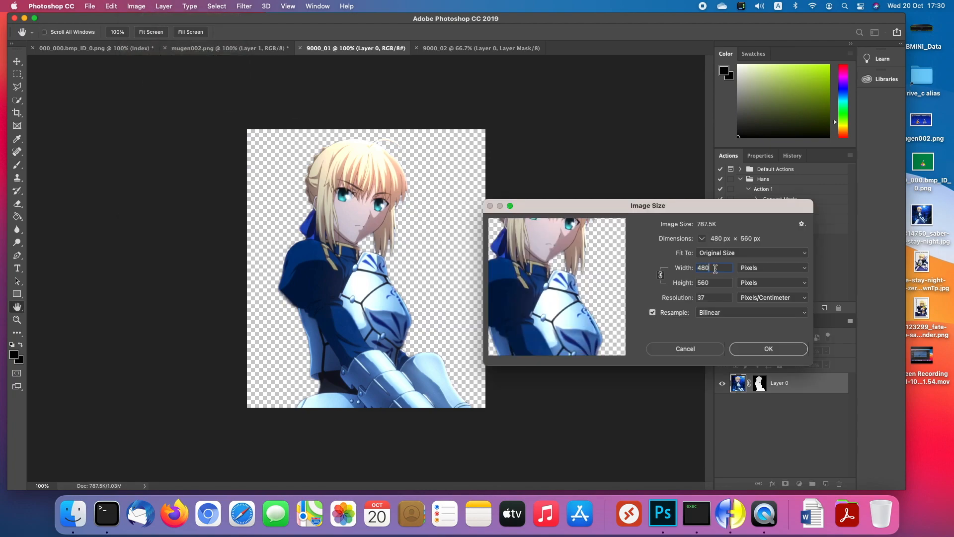
click(712, 349)
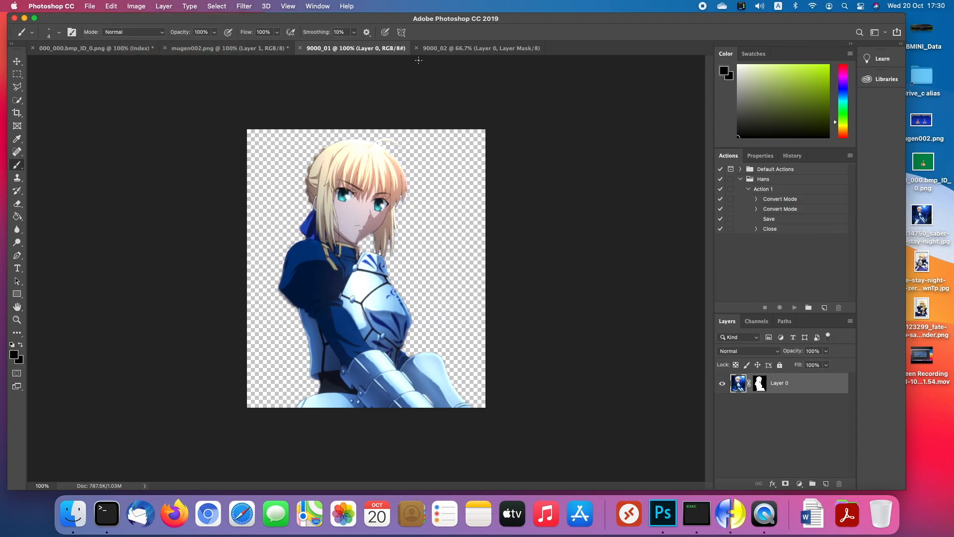
- Flip the canvas of the 9000_02 document horizontally
click(454, 48)
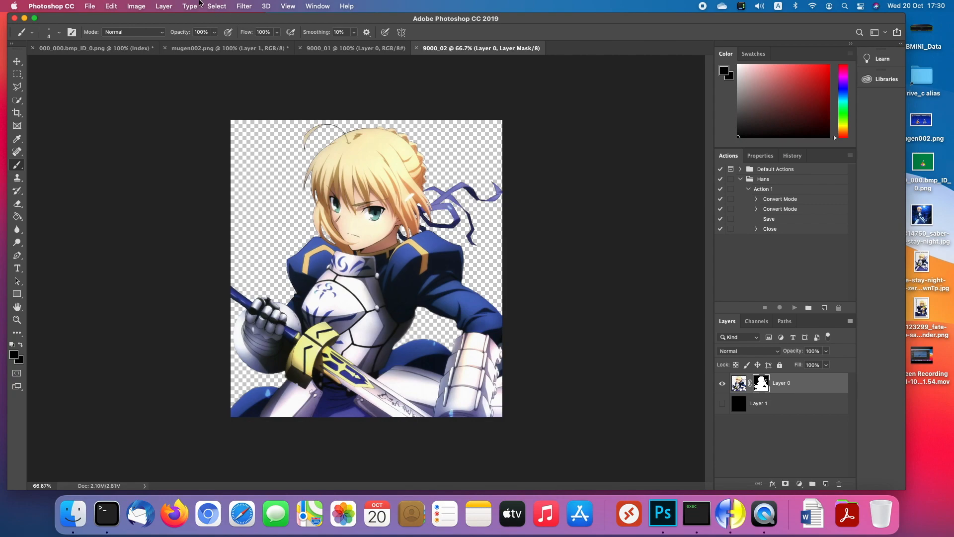
click(121, 6)
mouse_move(129, 5)
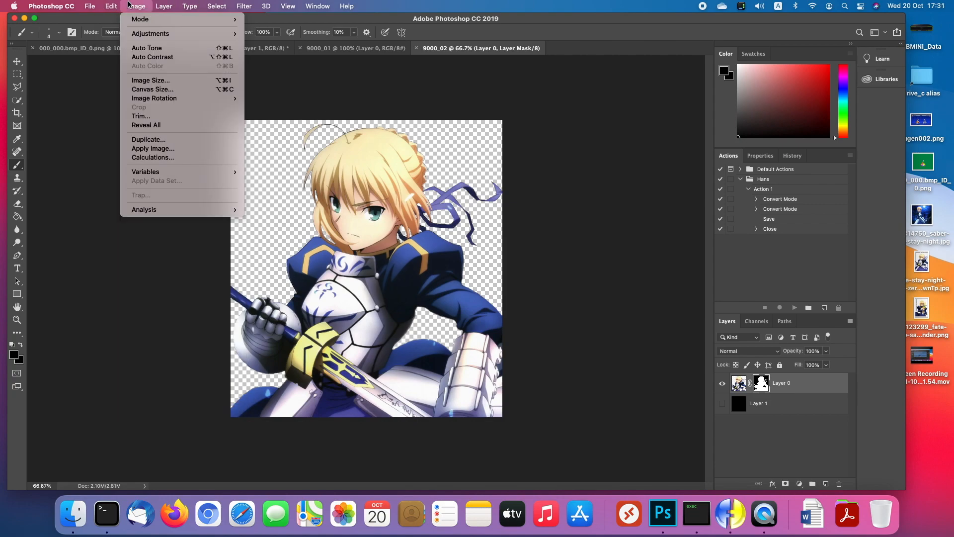
mouse_move(168, 101)
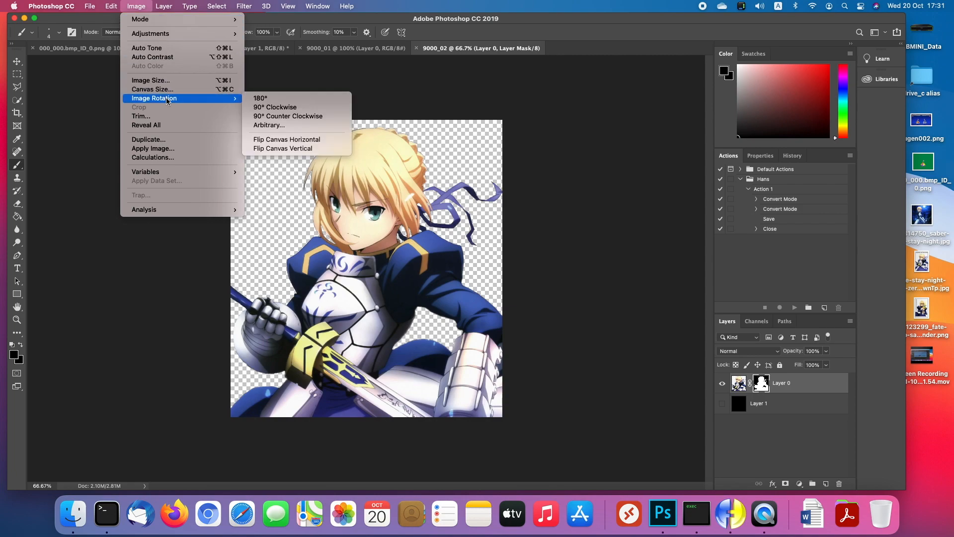
click(298, 138)
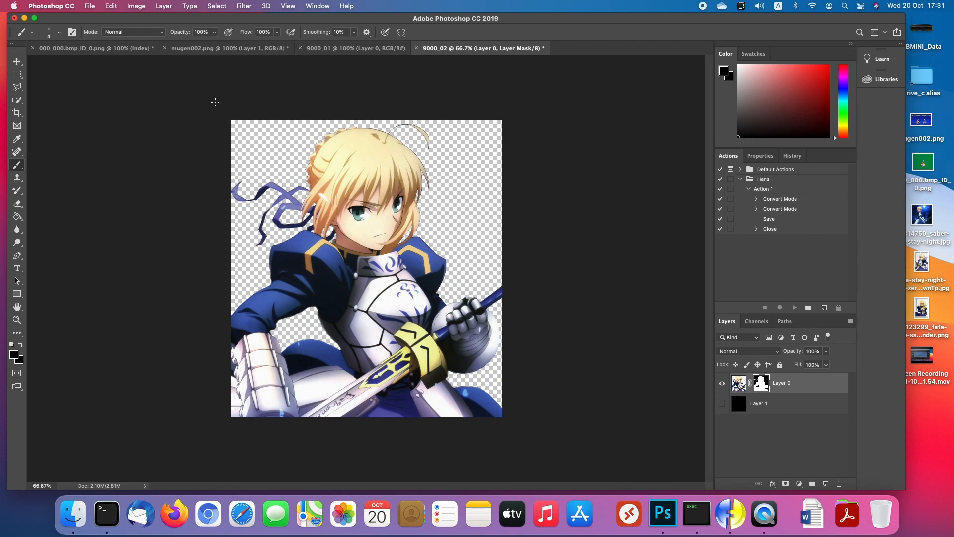
- Resize the 9000_02 image proportionally to a height of 560 pixels with Bilinear resampling, and view it at 100%
click(161, 5)
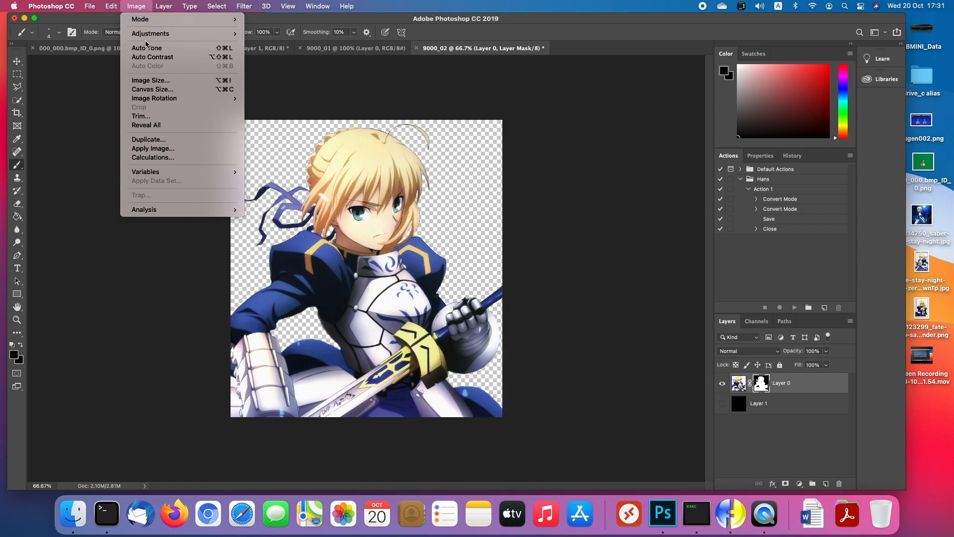
click(156, 81)
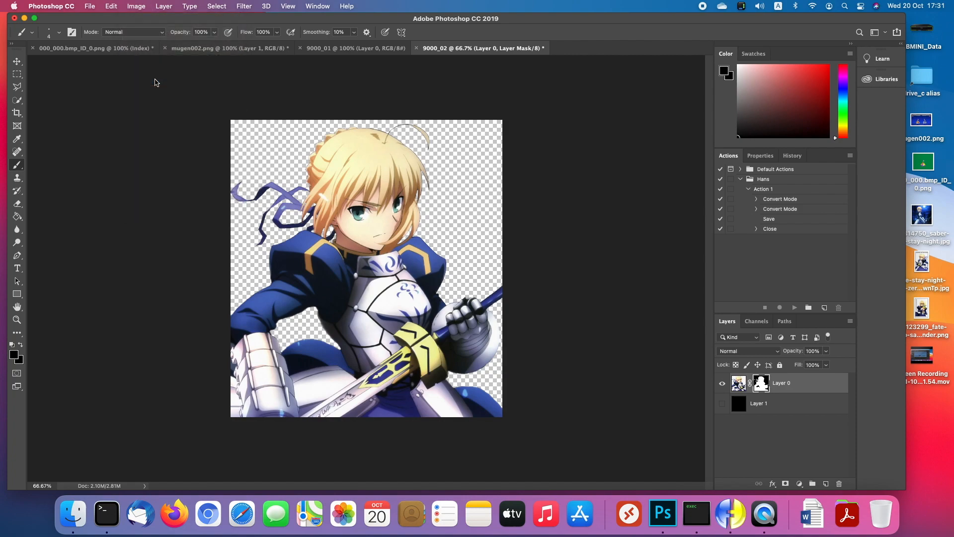
click(715, 282)
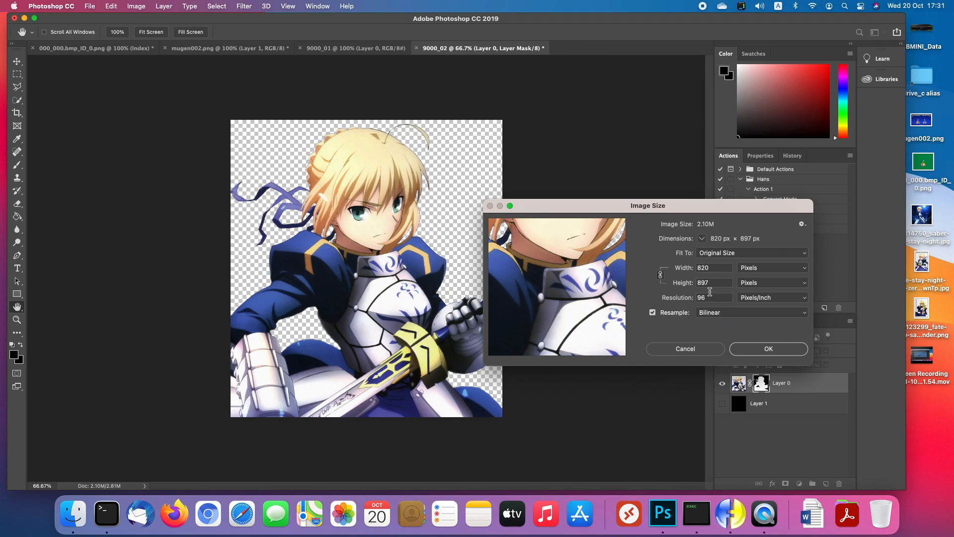
double_click(716, 282)
text(560)
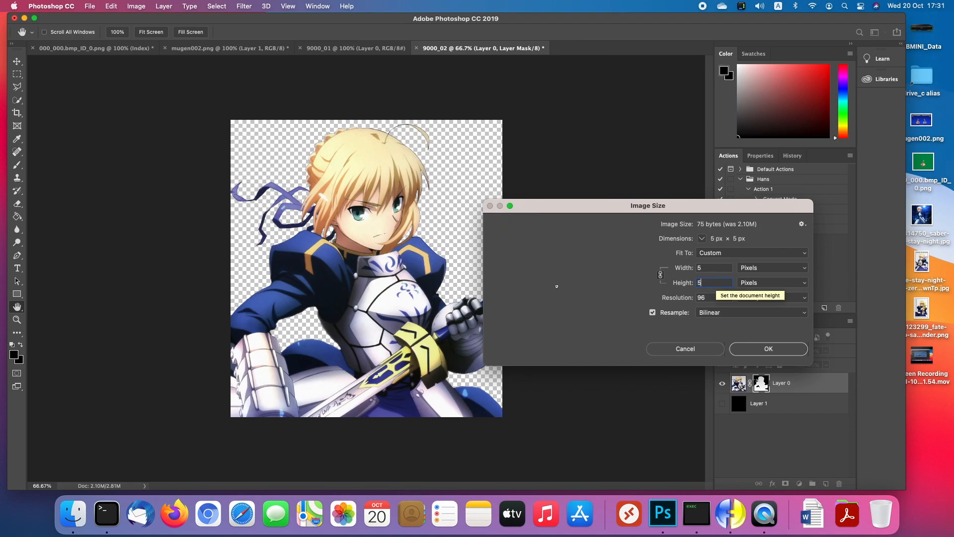
double_click(715, 267)
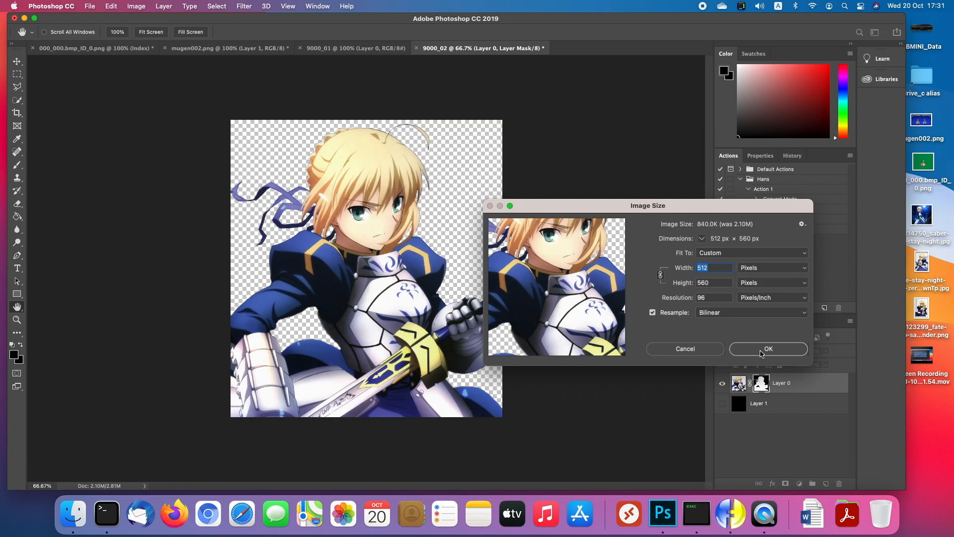
click(715, 314)
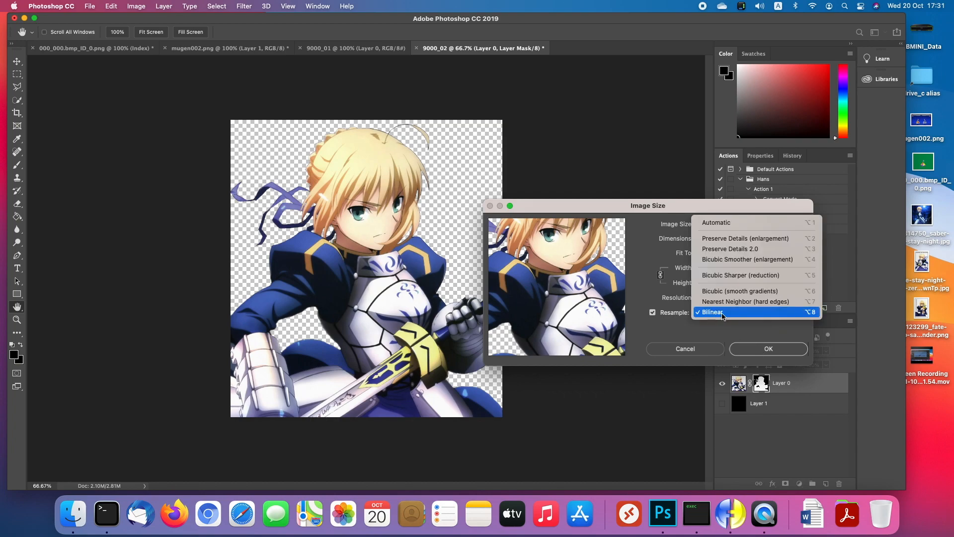
click(733, 313)
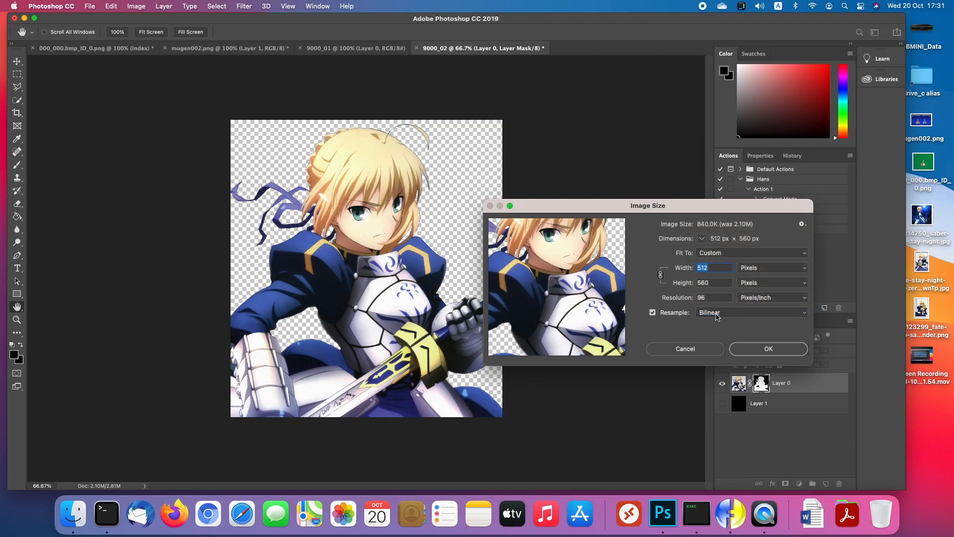
click(766, 349)
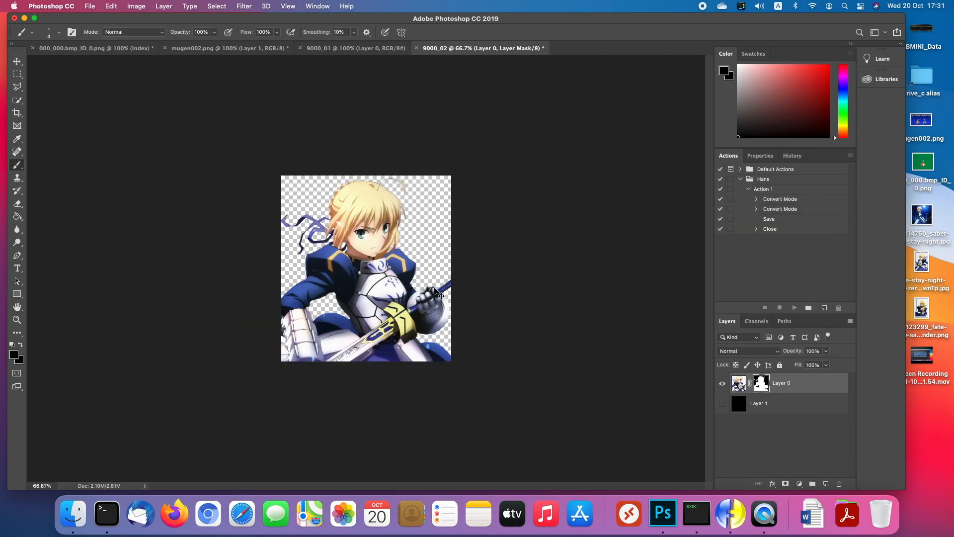
key(super+1)
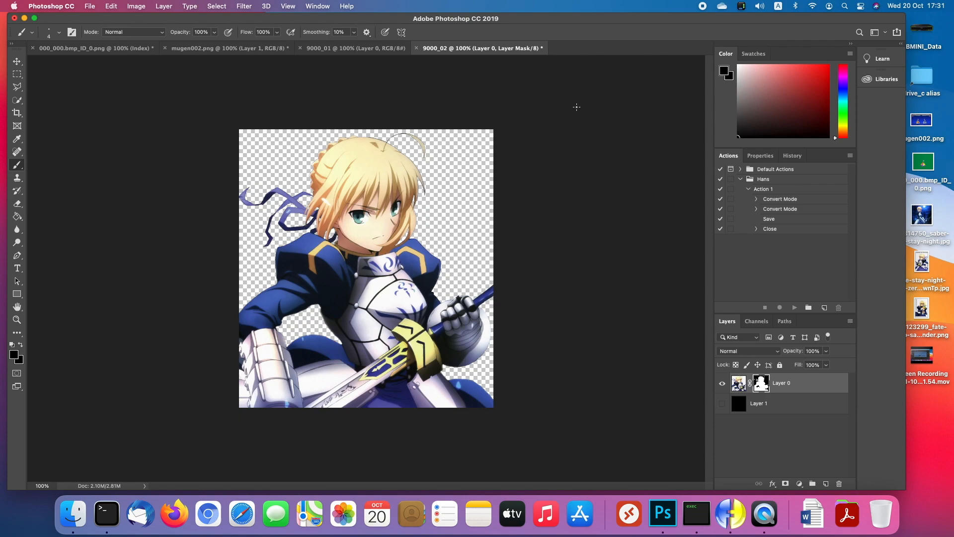
- Save a PNG copy as 9000_02.png in the METL_Saber folder with the smallest file size option
click(91, 6)
click(103, 106)
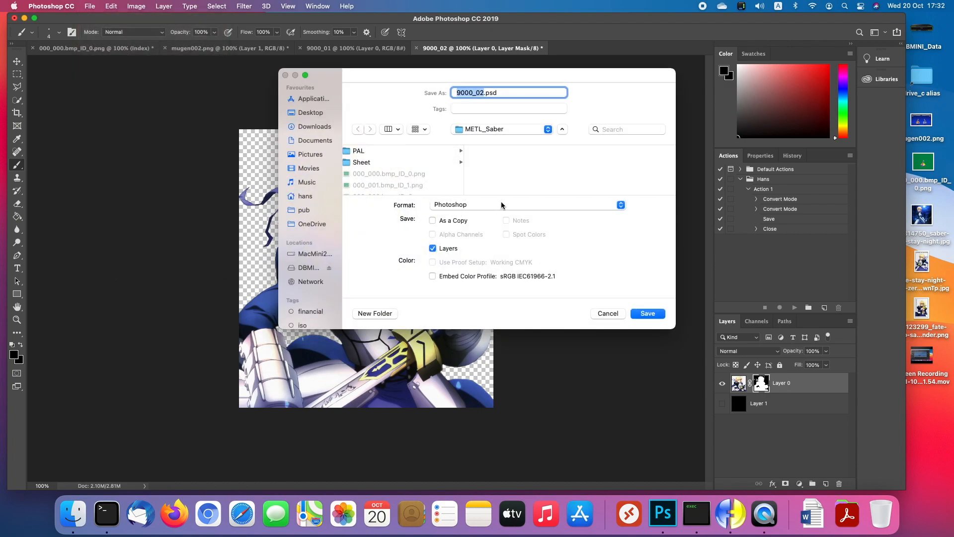
click(501, 205)
click(483, 370)
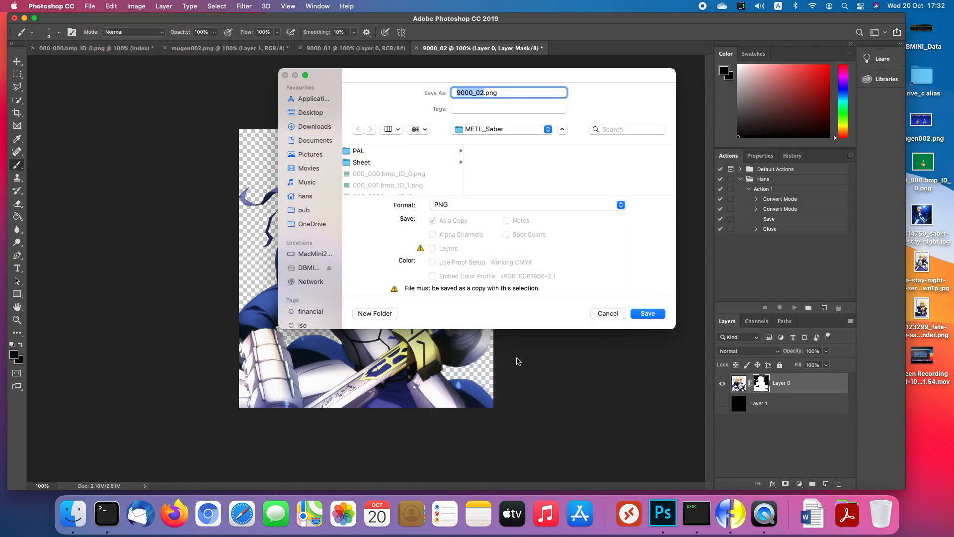
click(648, 314)
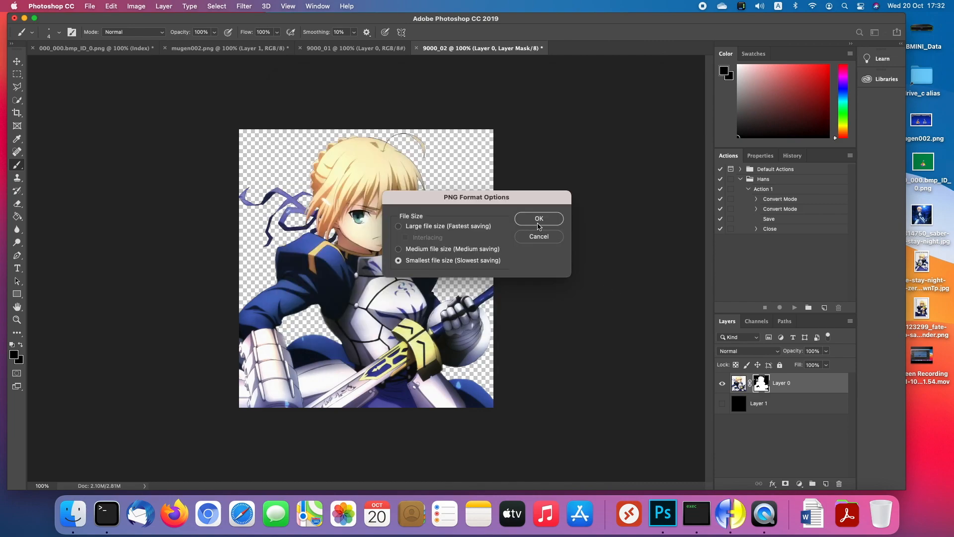
click(539, 219)
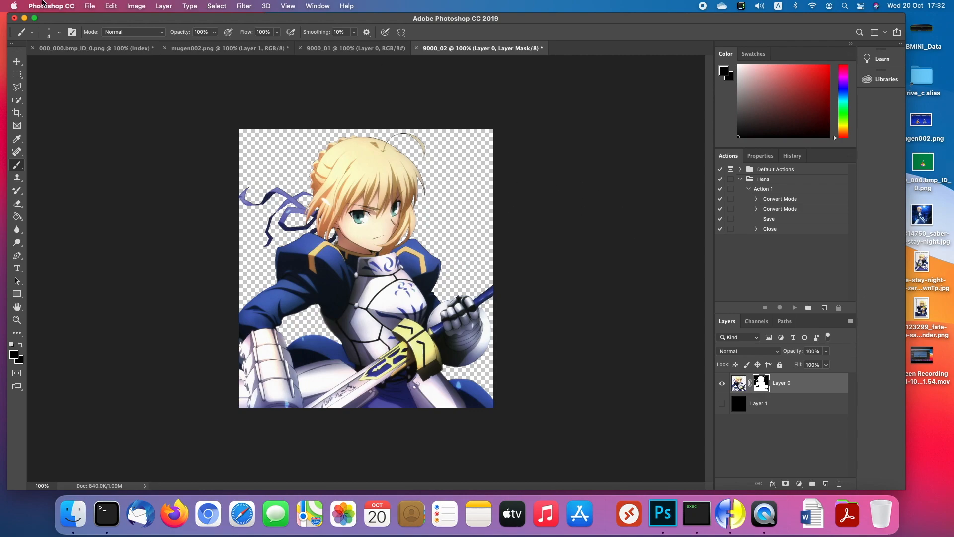
- Save the 9000_02 document and close both 9000_02 and 9000_01
click(89, 6)
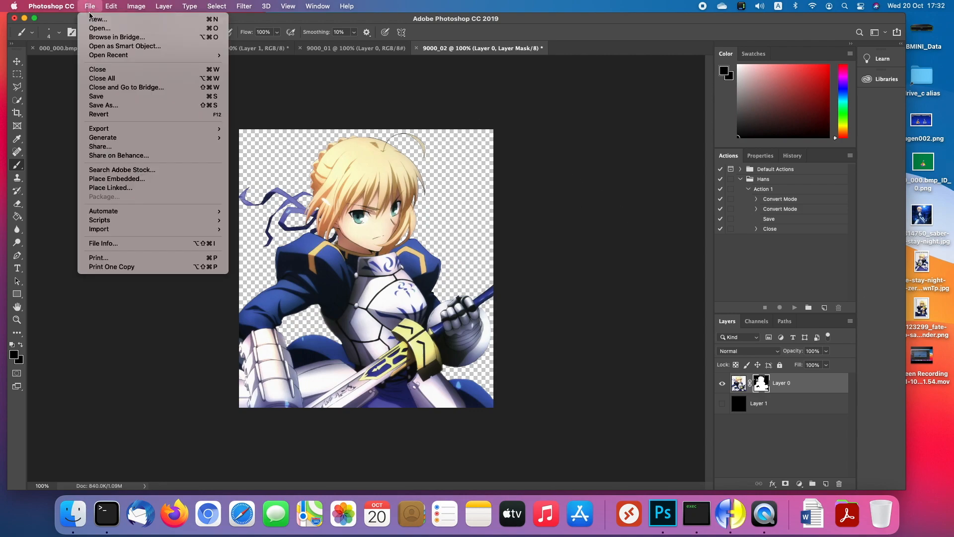
click(99, 97)
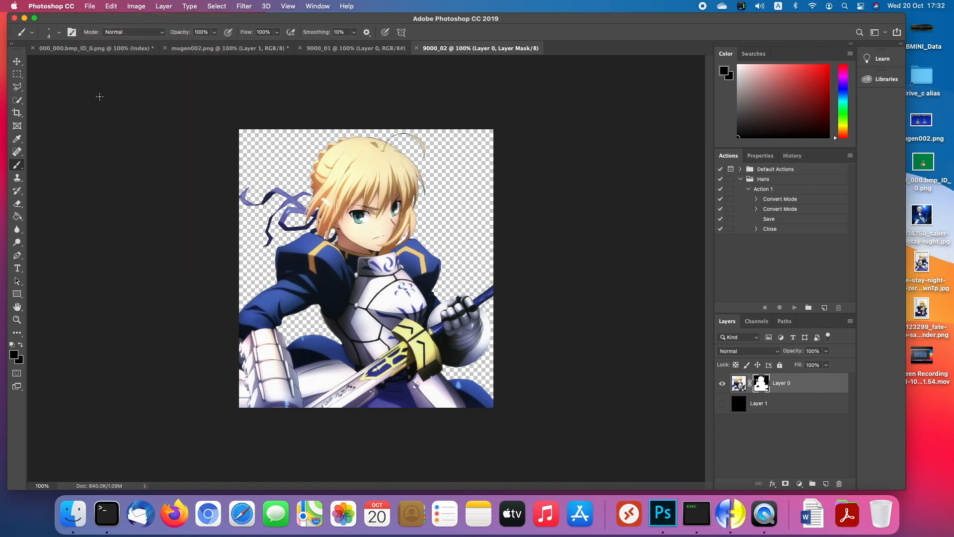
click(417, 48)
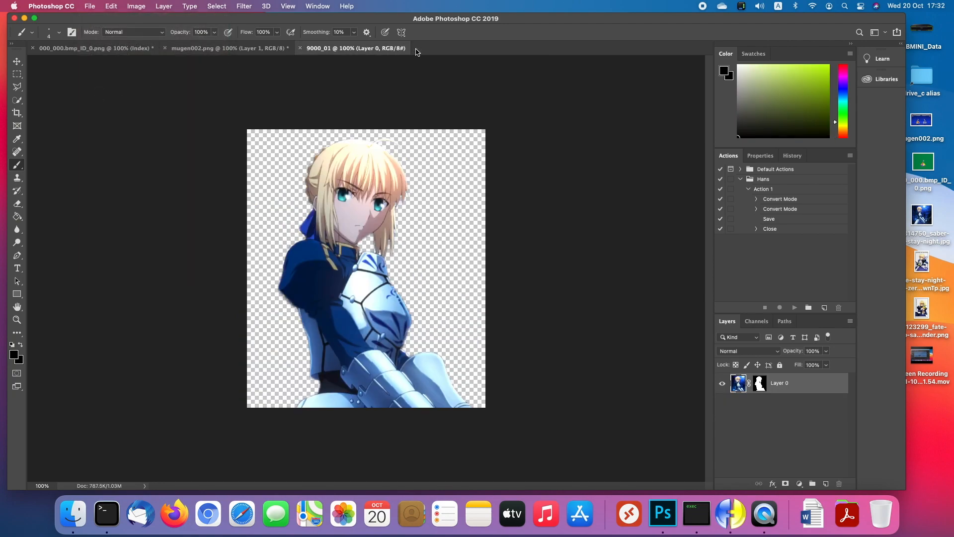
click(300, 48)
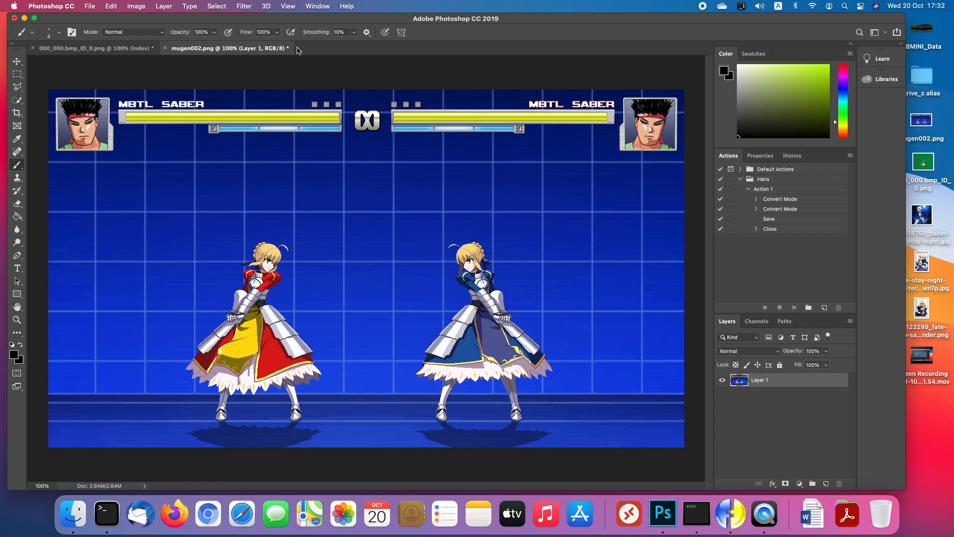
- Switch to Finder, close the extra Downloads window and open the METL_Saber folder at its 9000 portrait files
key(super+Tab)
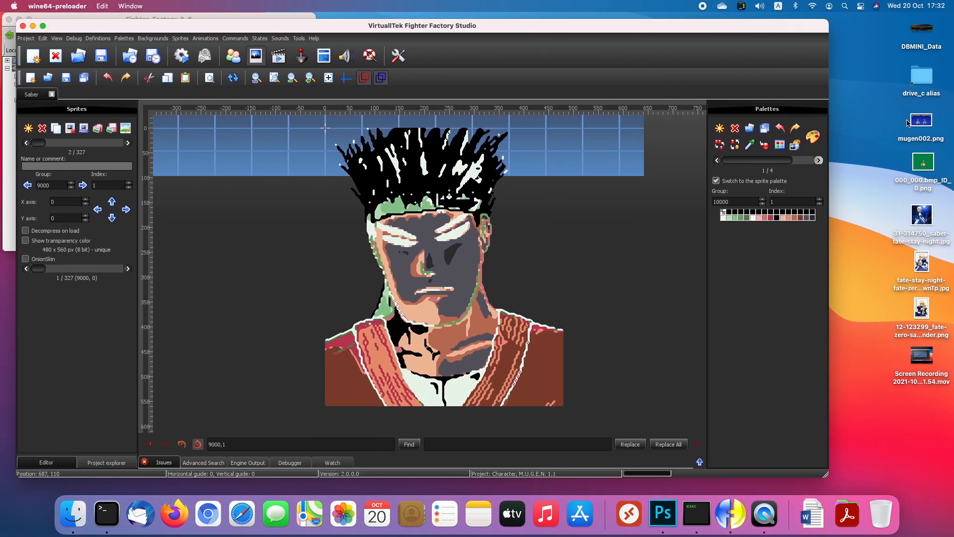
click(812, 514)
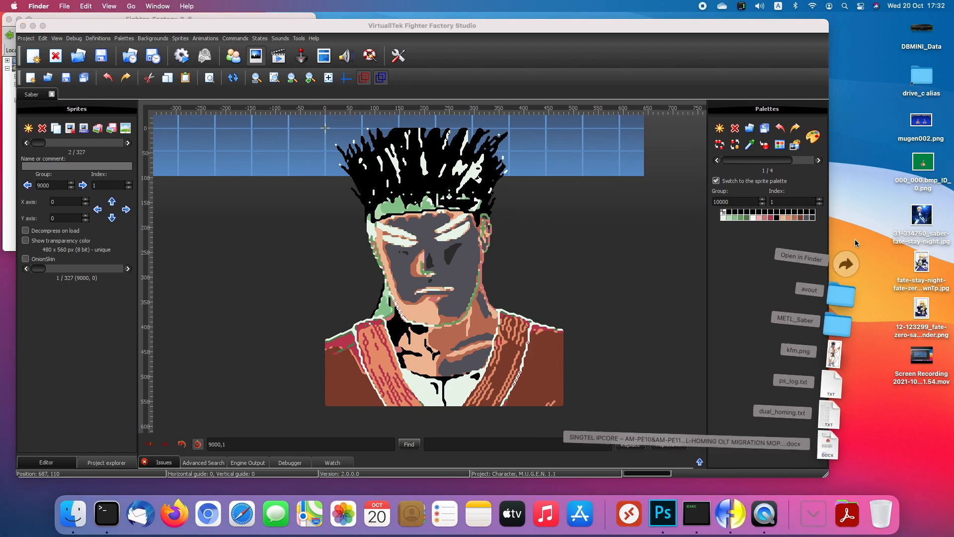
click(851, 250)
drag(457, 101, 578, 130)
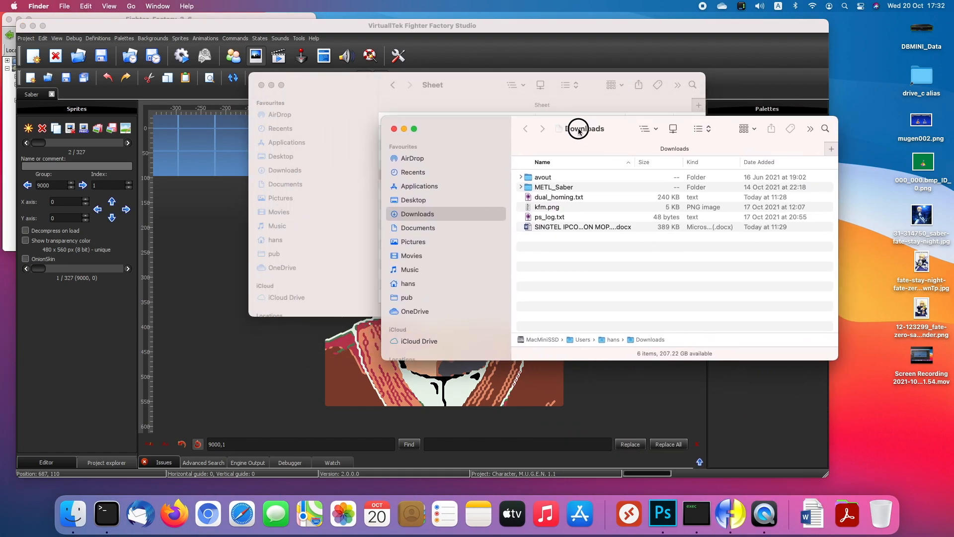
click(393, 129)
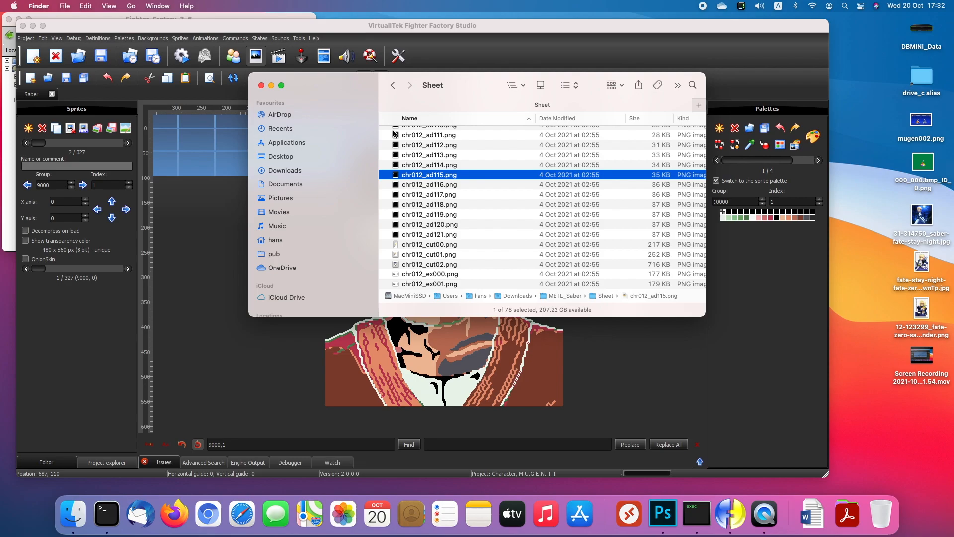
key(super+Up)
scroll(449, 182, down, 15)
scroll(449, 182, down, 20)
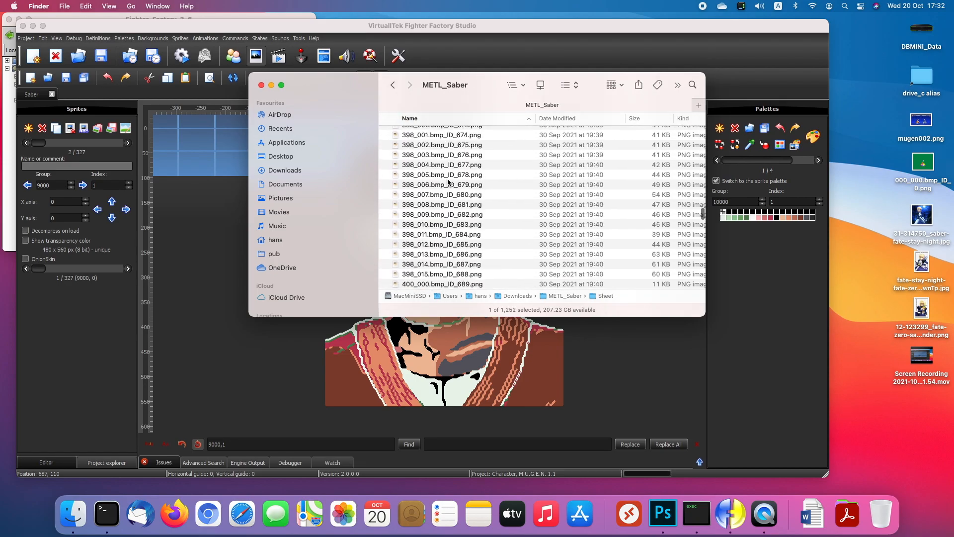
scroll(449, 181, down, 20)
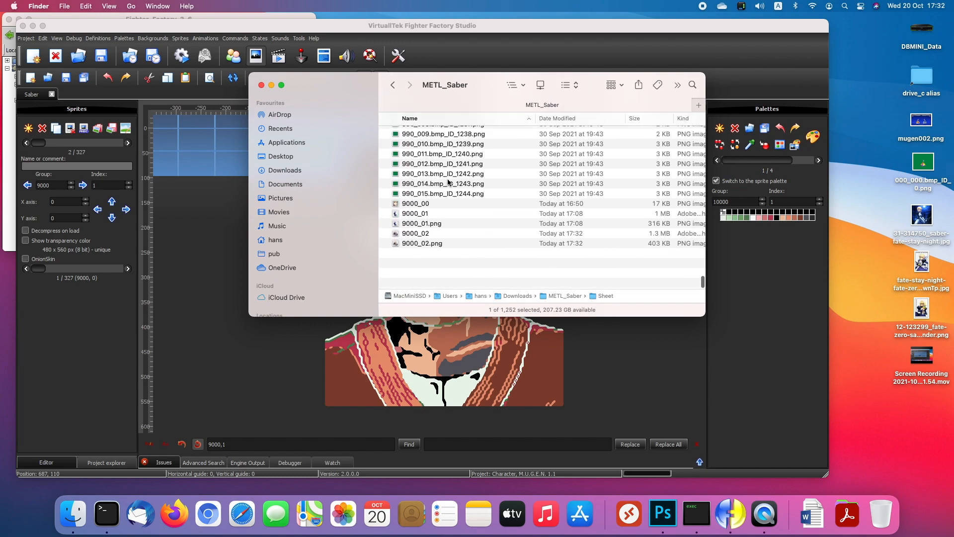
- Preview the 9000_00, 9000_01 and 9000_02 portrait files to check which image and format each one holds
click(428, 242)
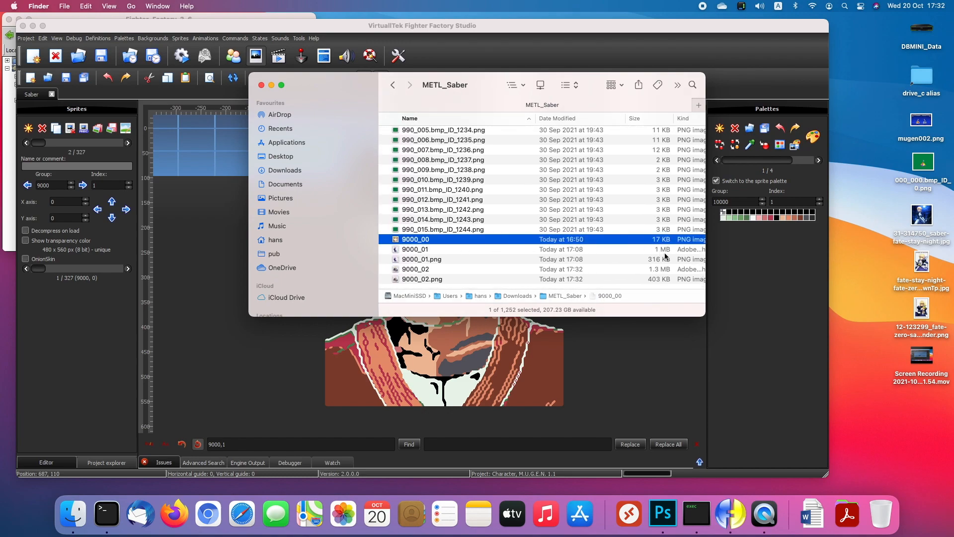
key(space)
key(space)
key(space)
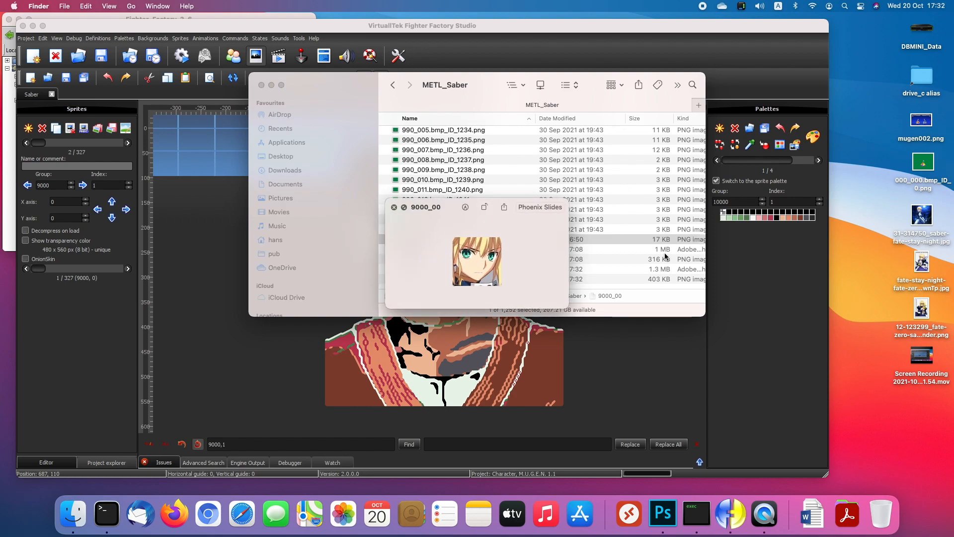
key(Down)
key(Down)
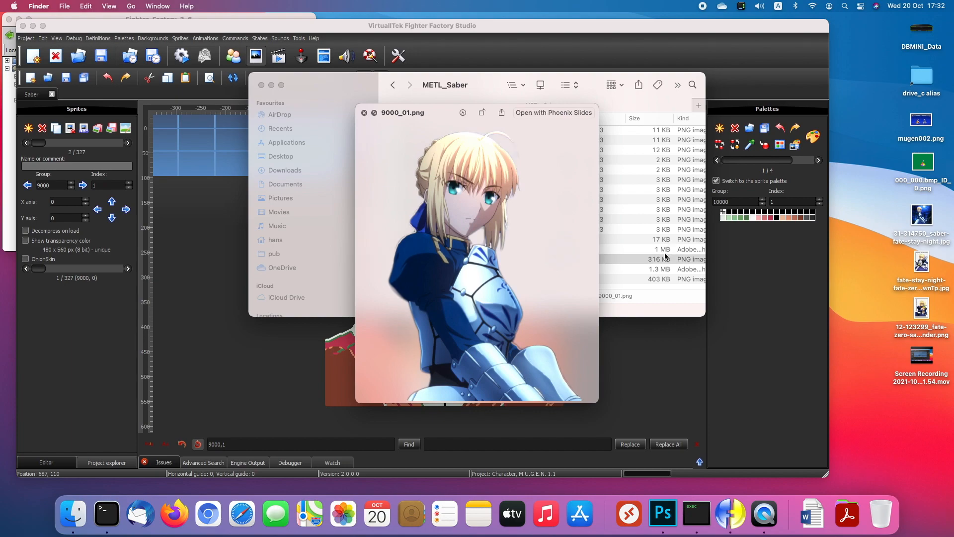
key(Up)
key(Down)
key(Down)
key(Down)
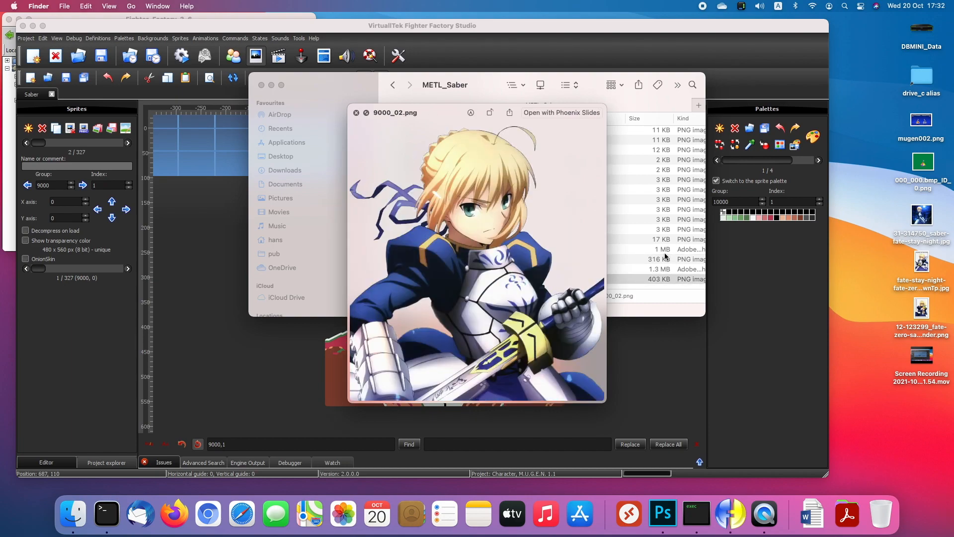
key(Up)
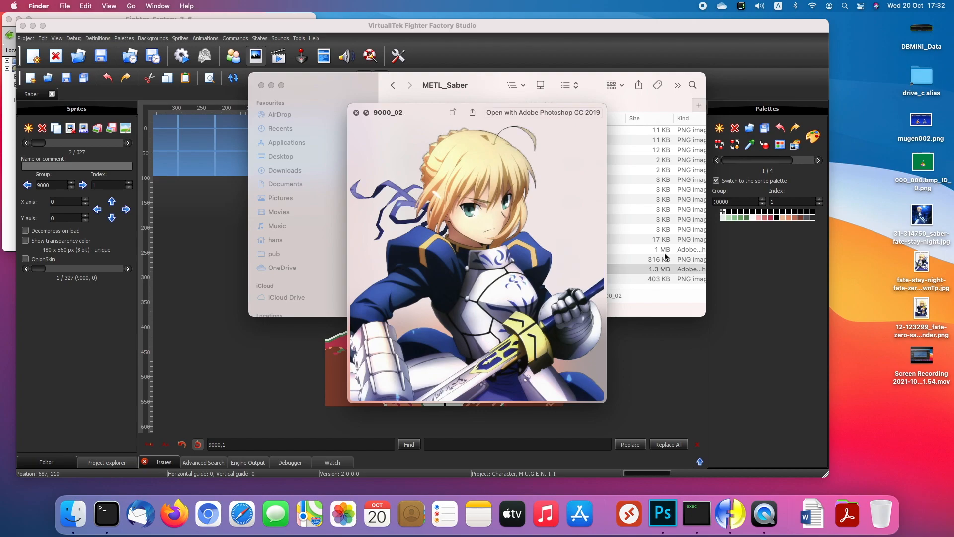
key(space)
- Rename the extensionless Photoshop file 9000_02 as 9000_02.psd and accept the added extension
key(Return)
key(Right)
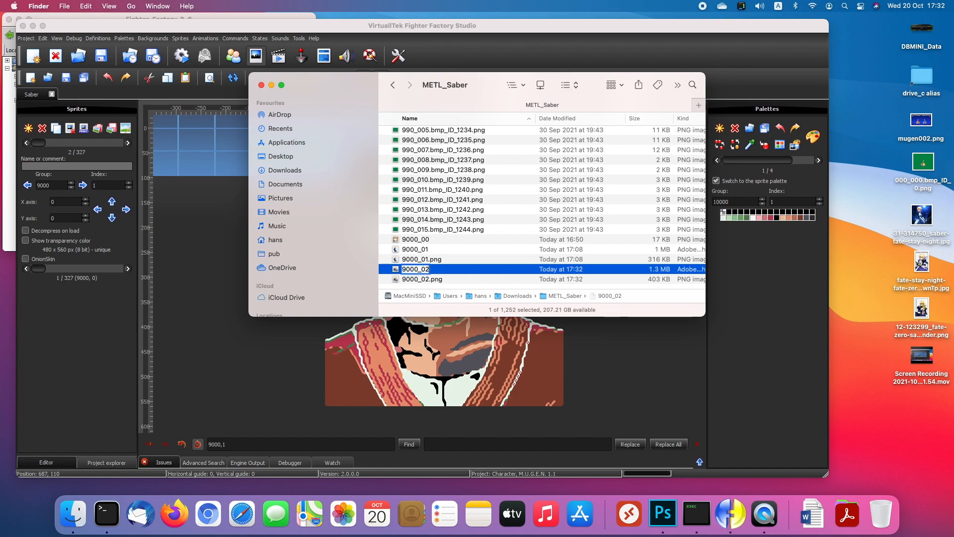
text(.psd)
key(Return)
click(506, 214)
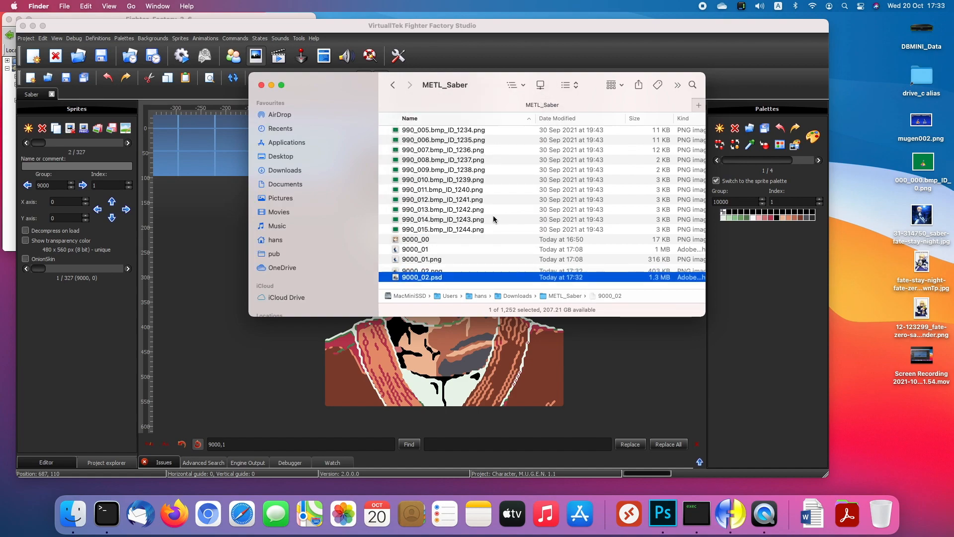
- Rename the extensionless Photoshop file 9000_01 as 9000_01.psd and accept the added extension
click(415, 250)
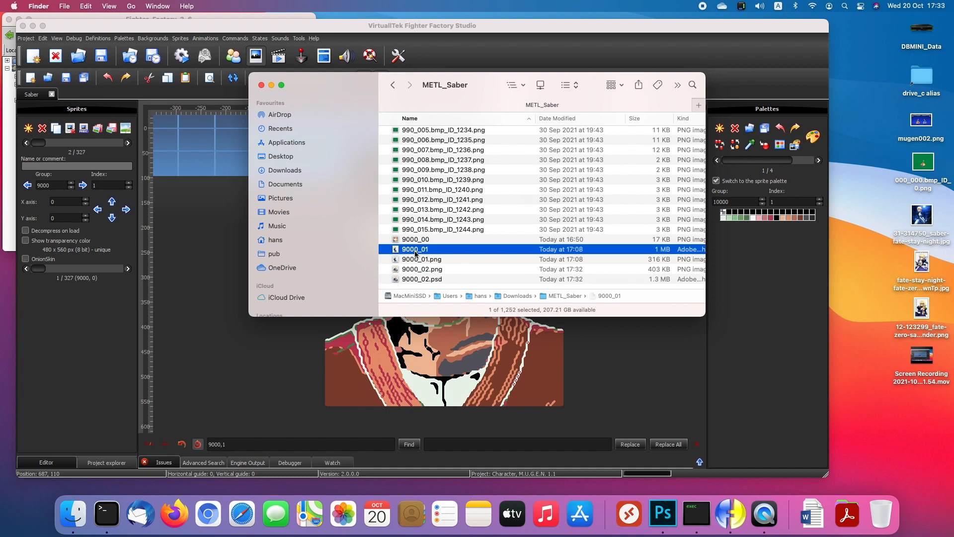
key(Return)
text(.psd)
key(Return)
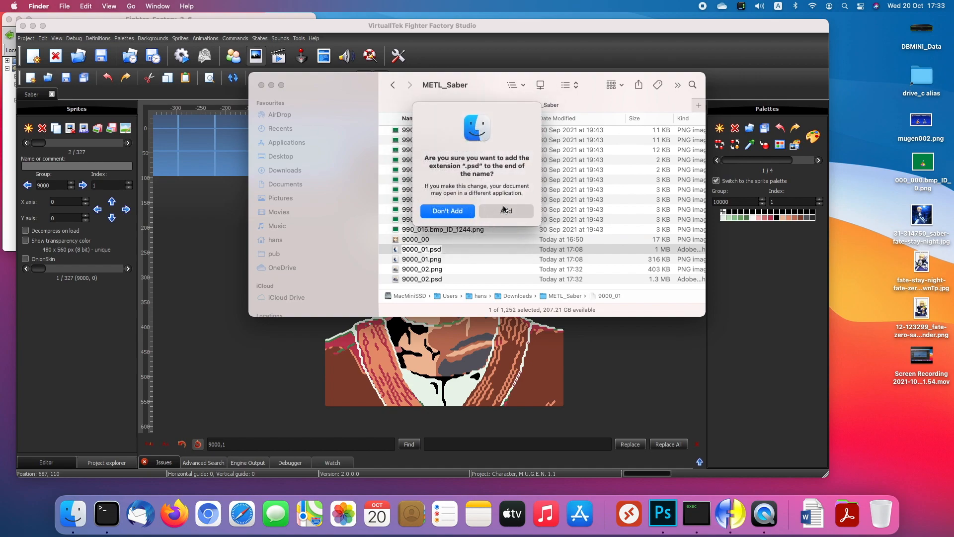
click(518, 212)
- Rename the small portrait file 9000_00 as 9000_00.png and accept the added extension
click(415, 240)
key(Return)
text(.p)
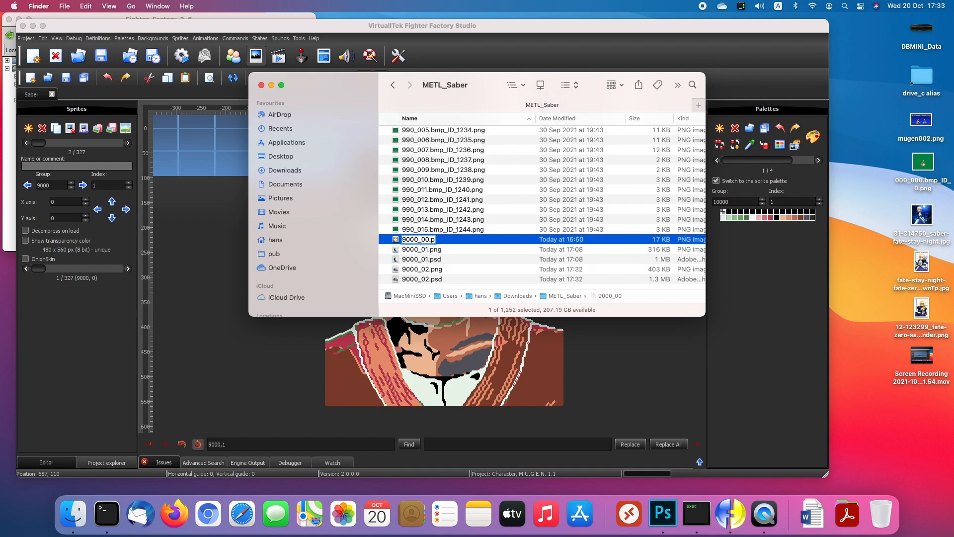
text(ng)
key(Return)
click(507, 210)
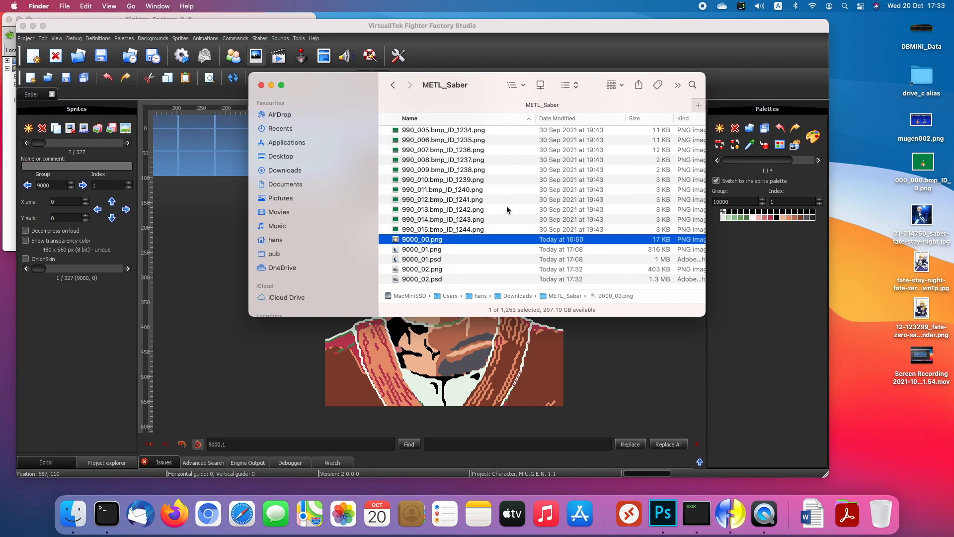
- Switch to Fighter Factory Studio and show the small portrait sprite of group 9000, index 0
click(454, 43)
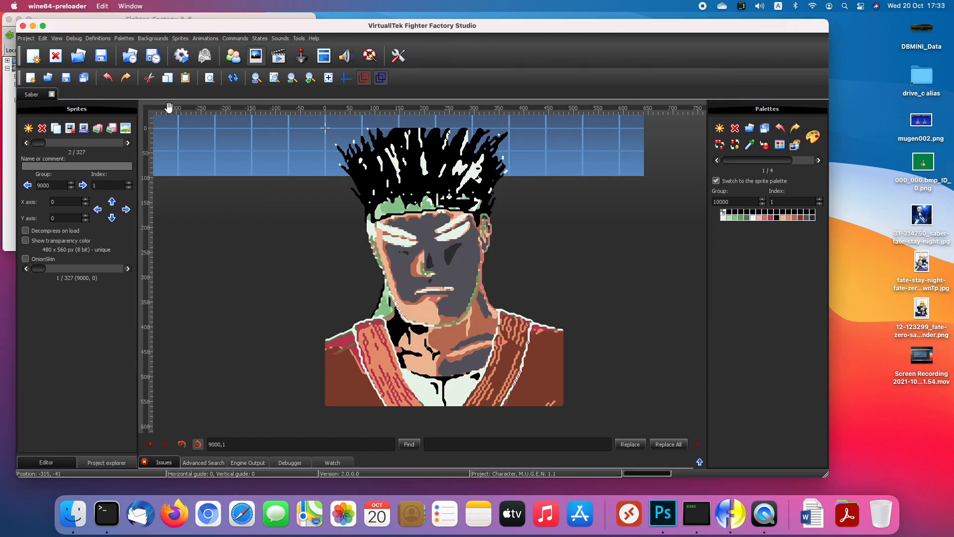
click(27, 142)
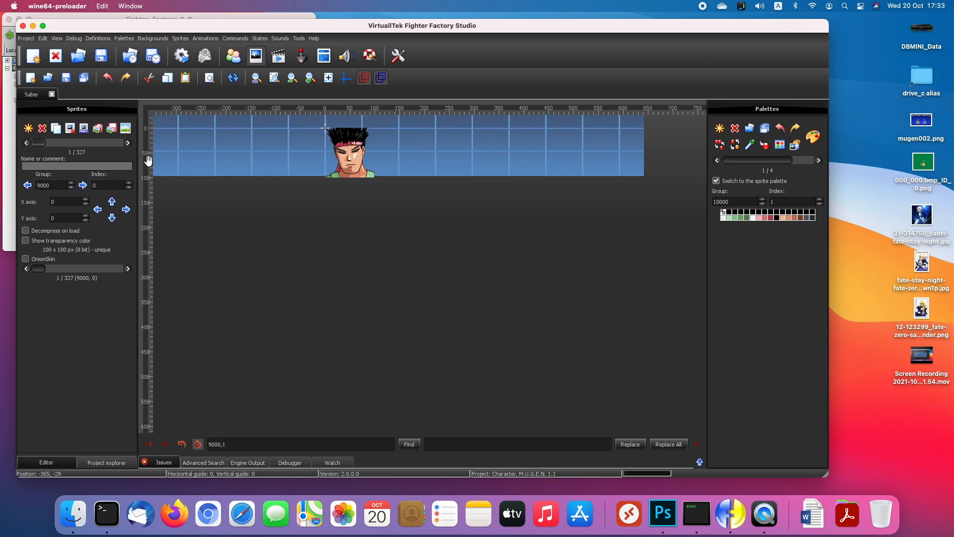
drag(173, 171, 187, 300)
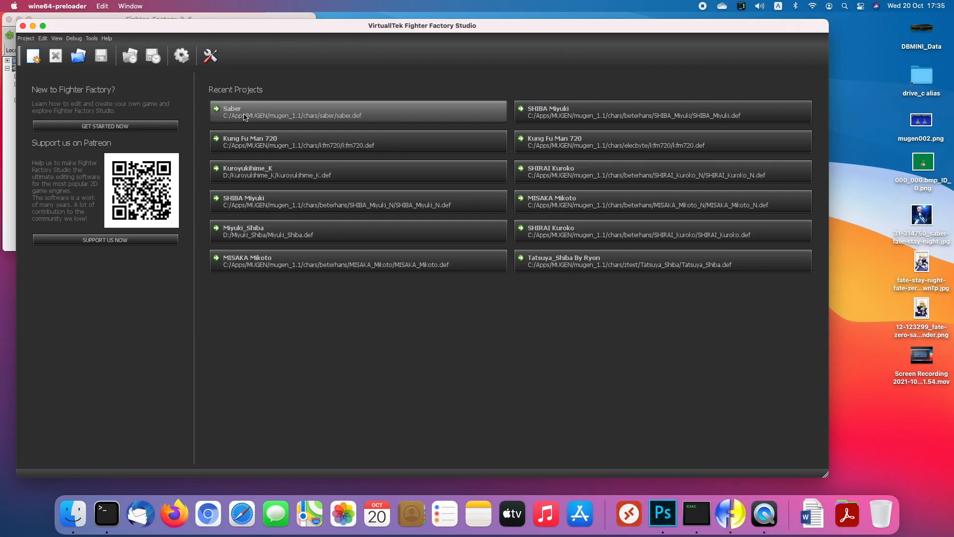
- Open the recent Saber project and browse its first four sprites, ending on the portrait sprite 9000, 0
click(244, 116)
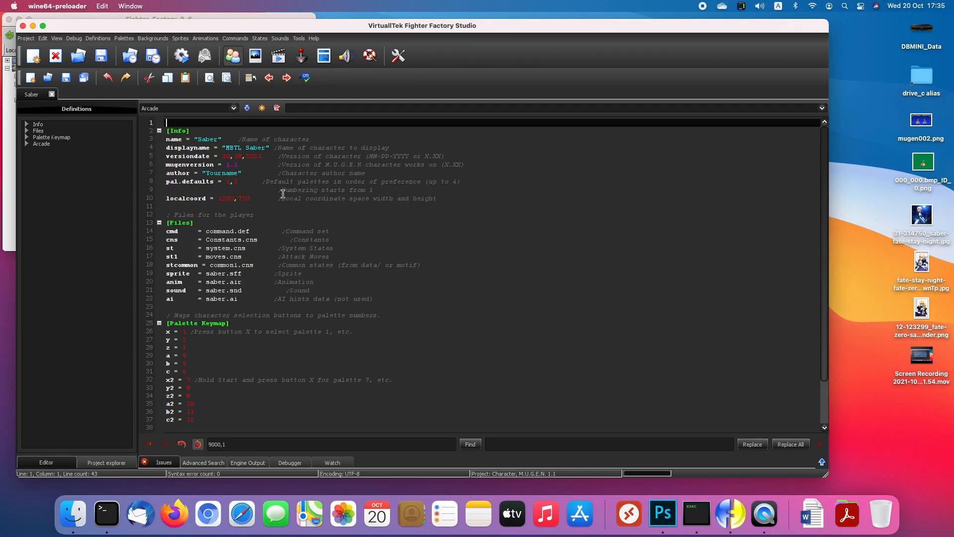
click(257, 63)
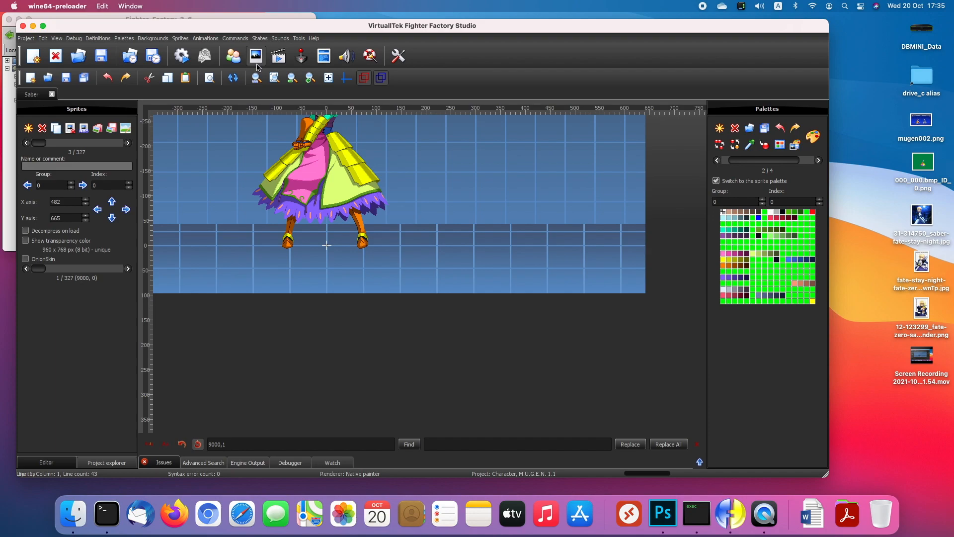
click(27, 143)
click(27, 143)
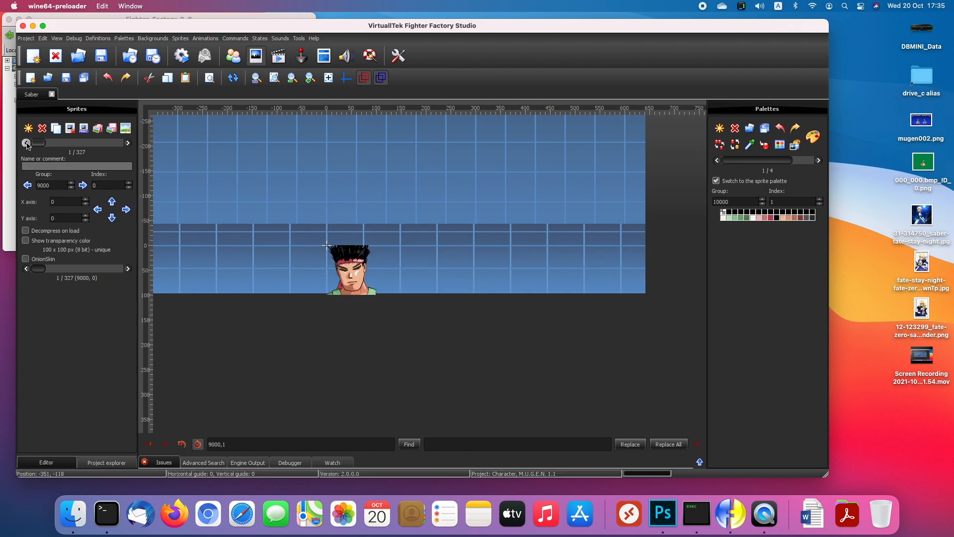
click(128, 143)
click(128, 143)
click(128, 143)
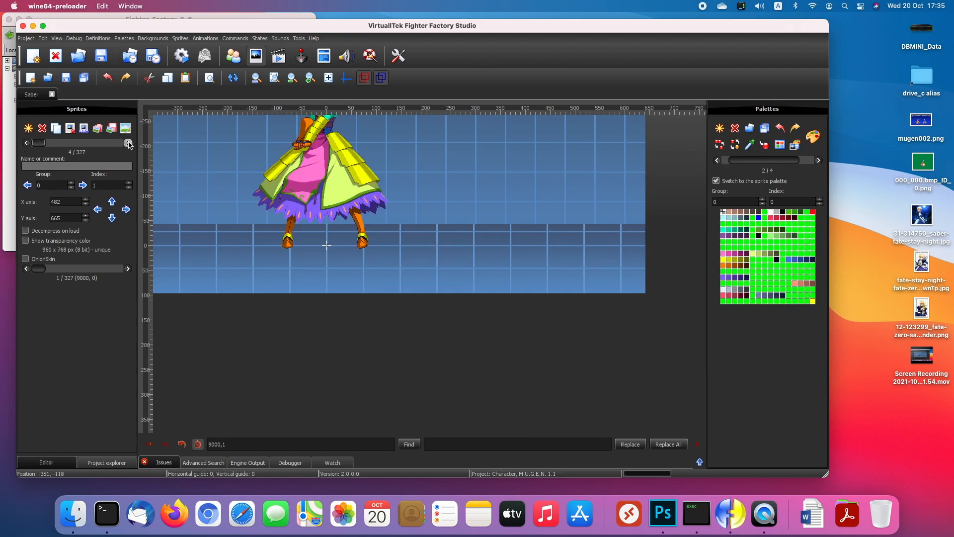
click(26, 143)
click(26, 143)
click(26, 143)
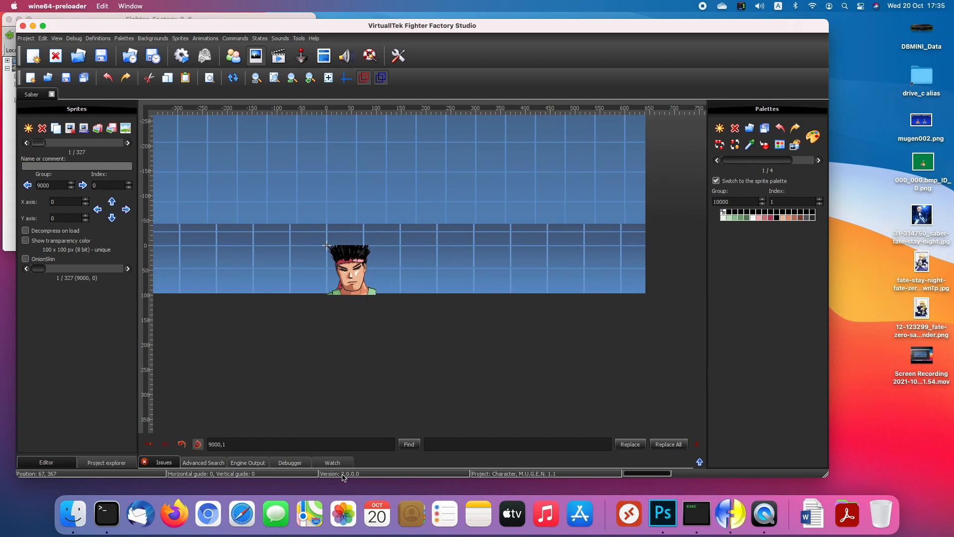
- Save the Saber sprites in the M.U.G.E.N. 1.1 format
key(ctrl+s)
drag(385, 203, 471, 266)
click(425, 336)
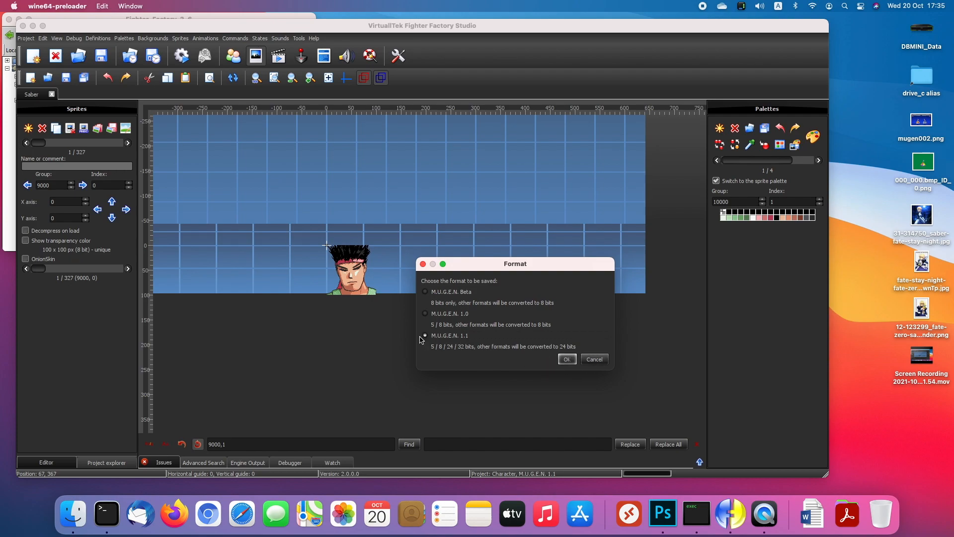
click(567, 359)
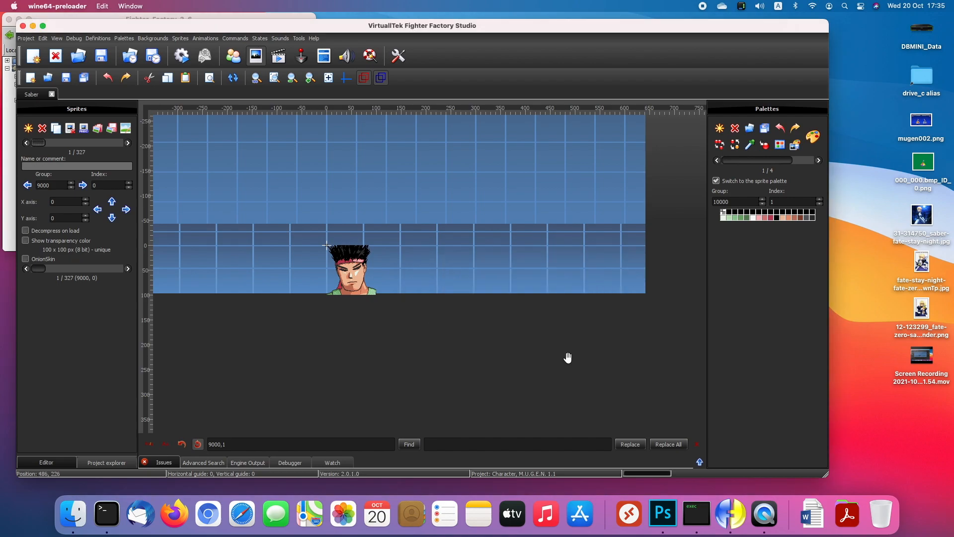
click(67, 78)
- Choose the file 9000_00.png as the replacement image for the small portrait sprite 9000, 0
click(27, 144)
click(97, 128)
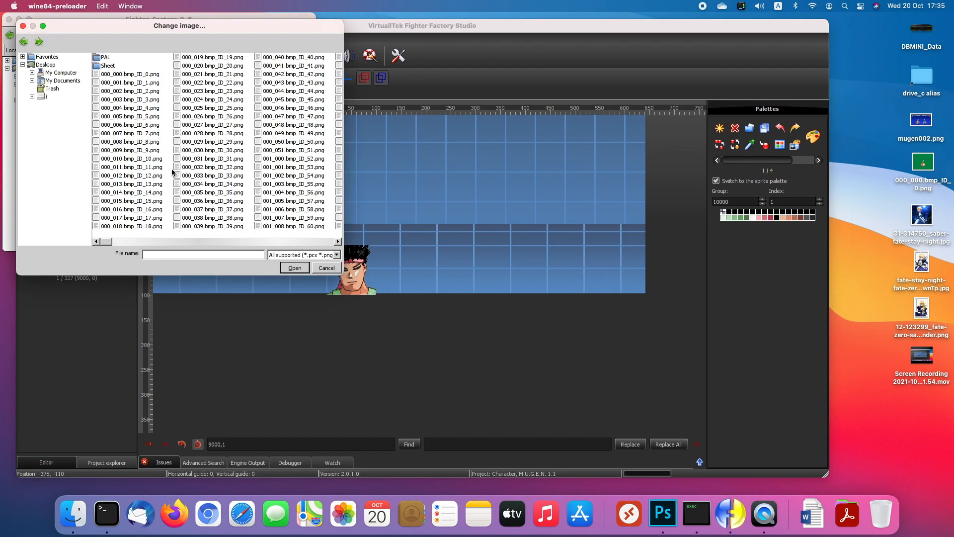
drag(105, 241, 162, 241)
click(202, 192)
key(9)
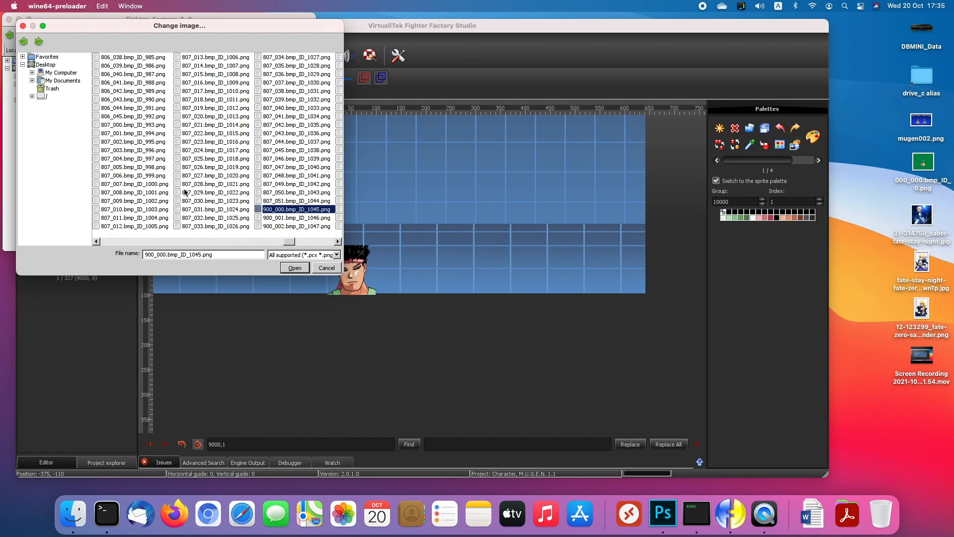
drag(294, 242, 305, 246)
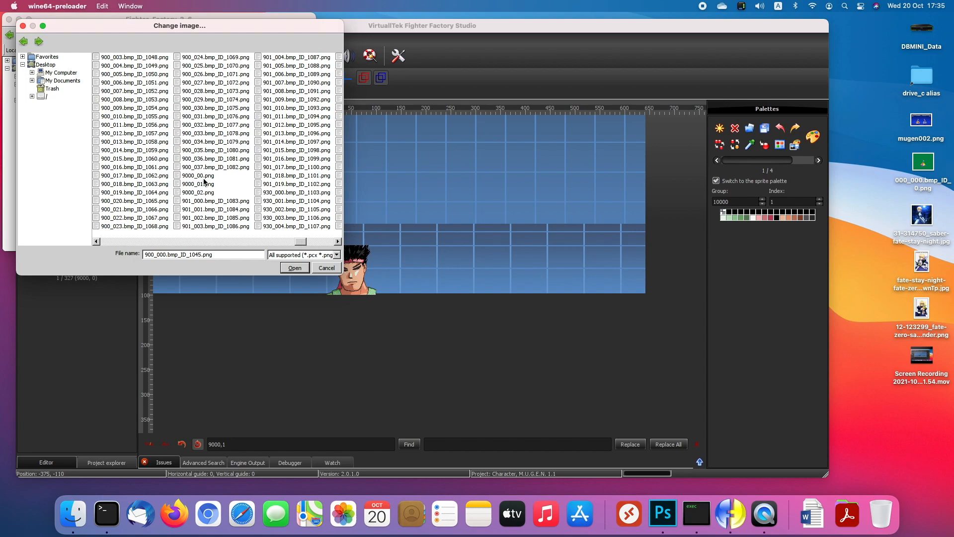
click(196, 176)
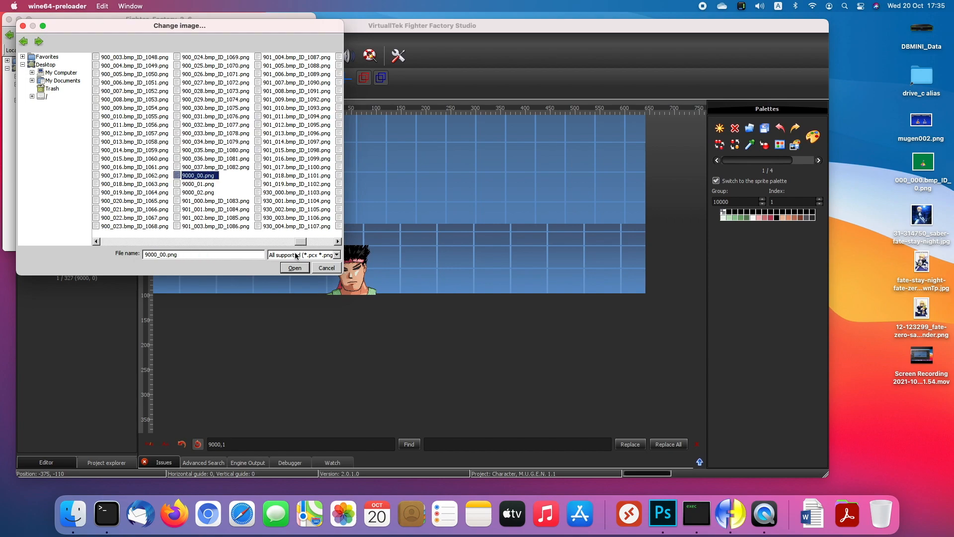
click(295, 269)
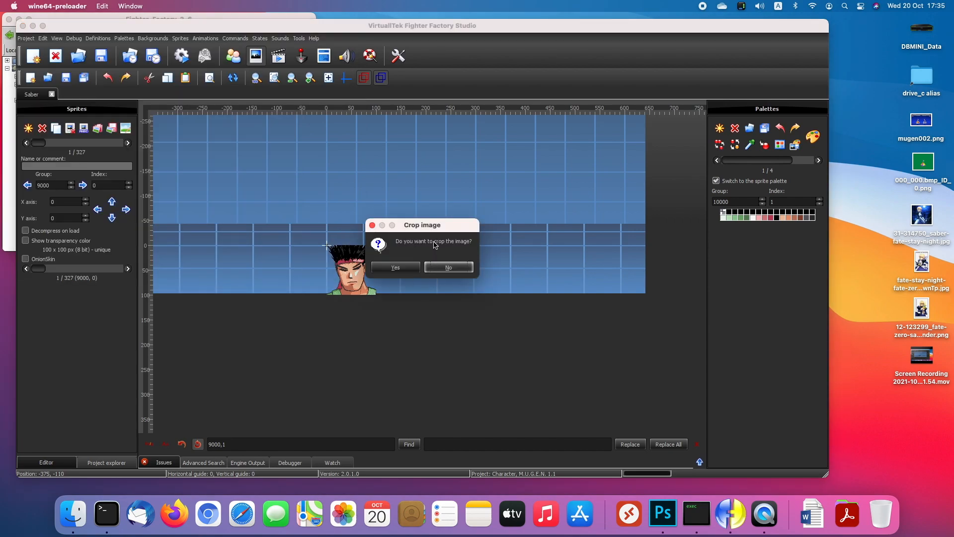
- Import the small portrait without cropping, using the palette option "Image's palette, if not already added"
click(447, 268)
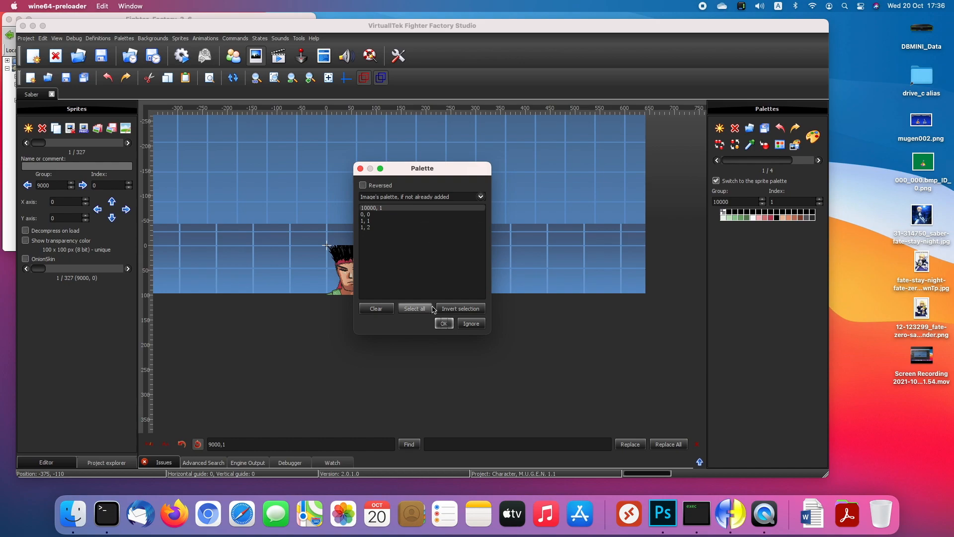
click(424, 197)
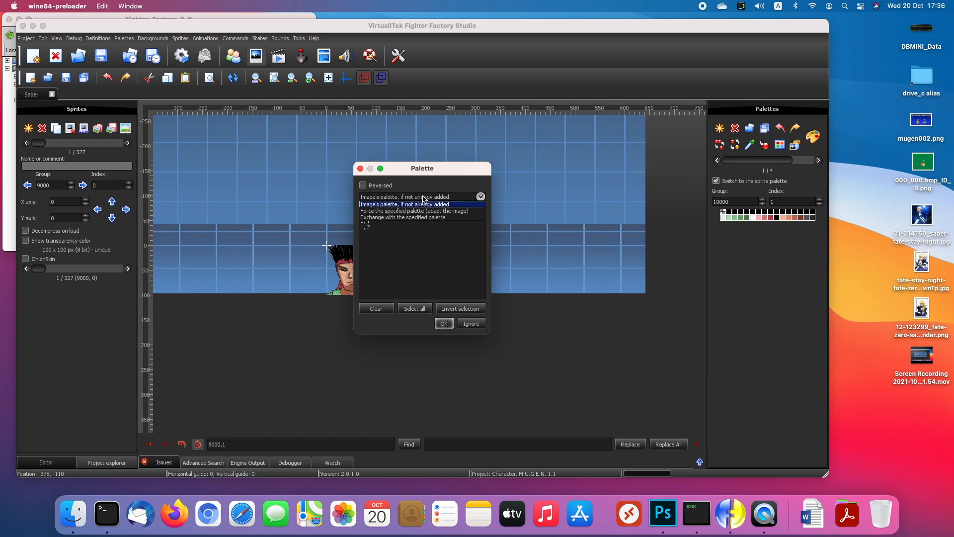
click(425, 204)
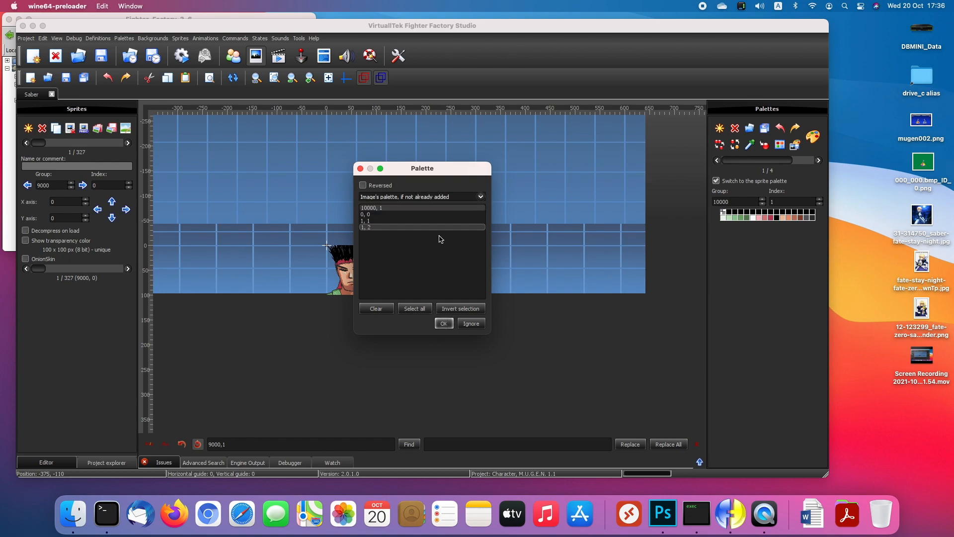
click(444, 324)
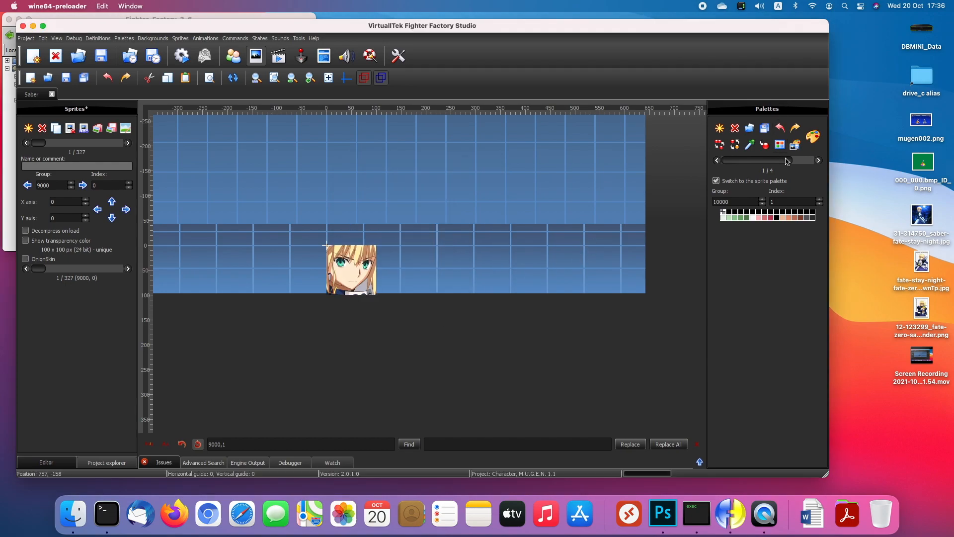
- Browse the character's palettes from the first to palette 1, 1
click(819, 161)
click(818, 161)
click(811, 164)
mouse_move(810, 165)
mouse_down()
mouse_move(771, 165)
mouse_move(806, 165)
mouse_move(775, 166)
mouse_move(799, 166)
mouse_up()
drag(626, 208, 621, 207)
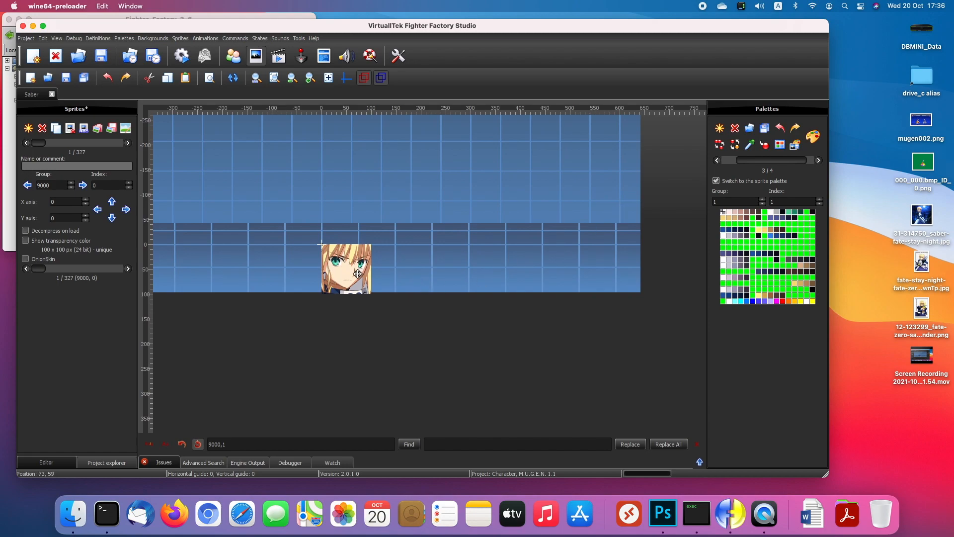
drag(384, 309, 387, 334)
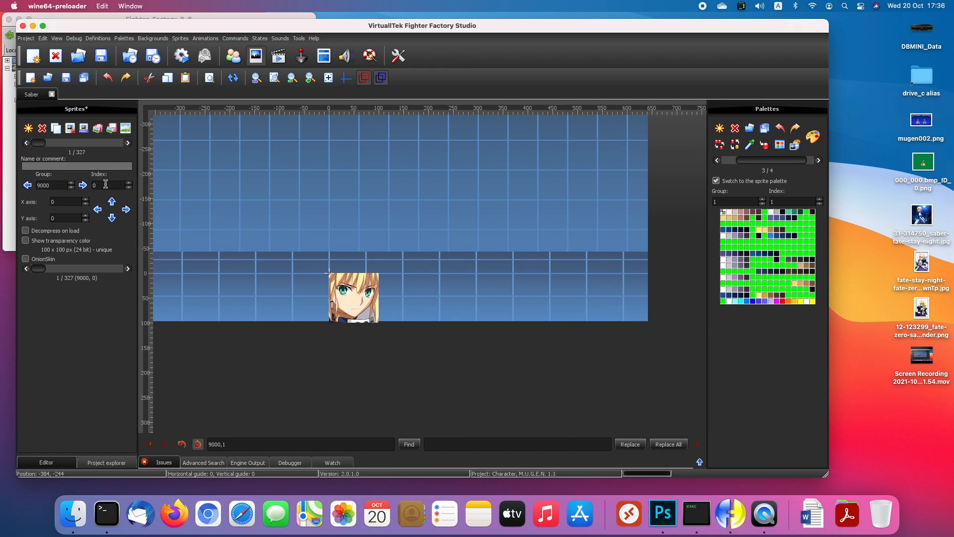
- Replace the large portrait sprite 9000, 1 with 9000_01.png, uncropped and with the image's palette if not already added
click(127, 143)
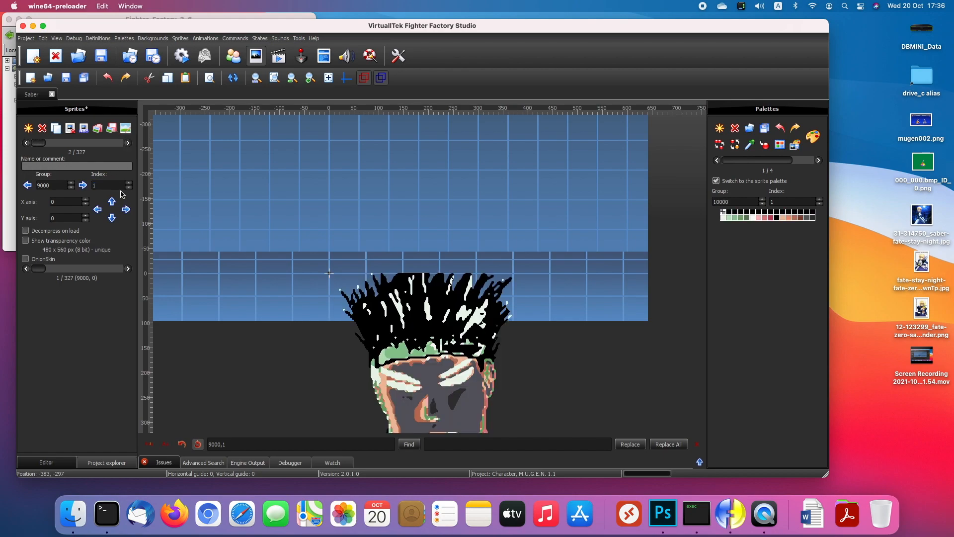
drag(253, 260, 188, 145)
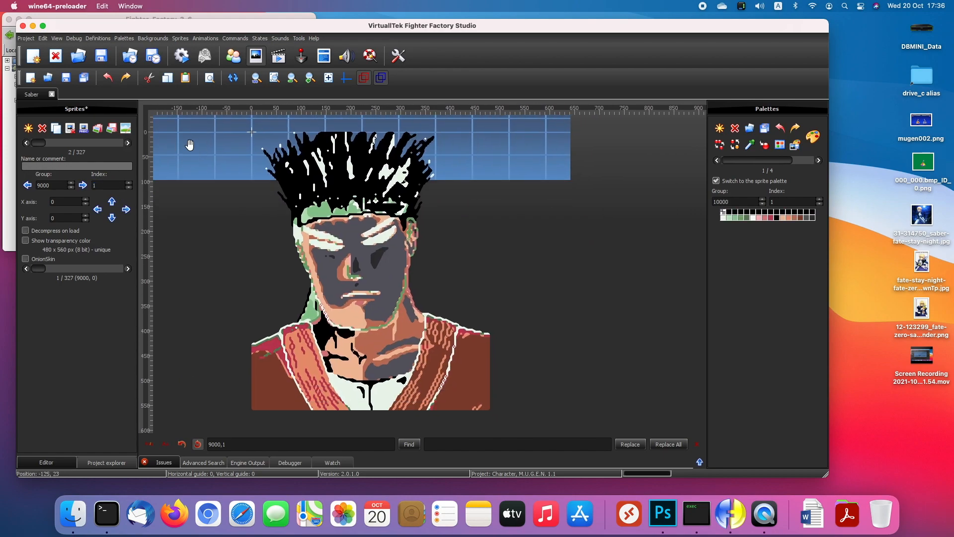
click(98, 130)
click(228, 201)
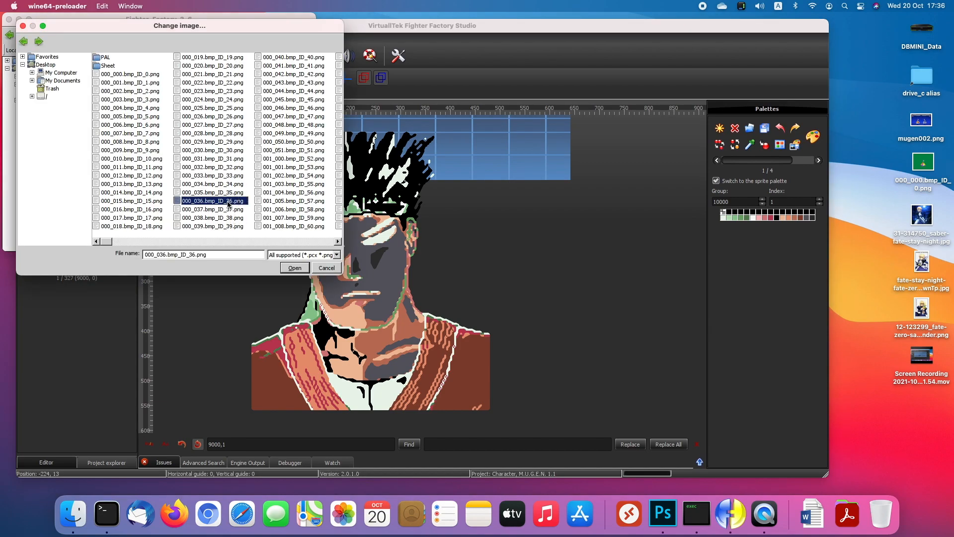
key(9)
click(312, 240)
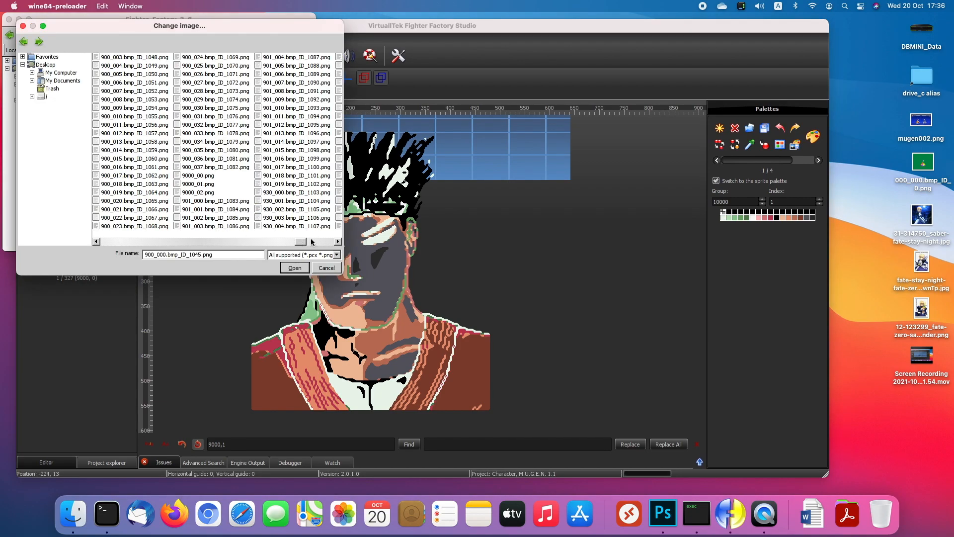
double_click(196, 184)
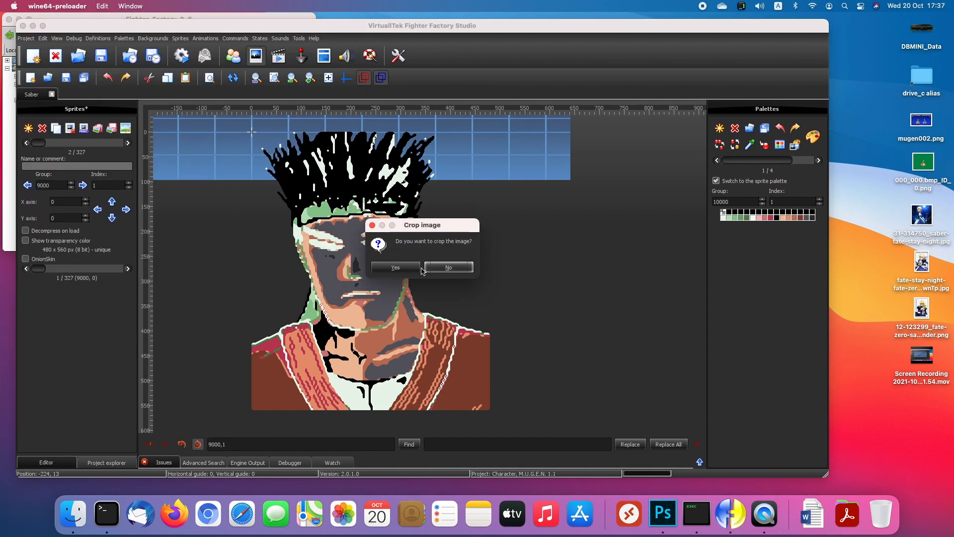
click(436, 269)
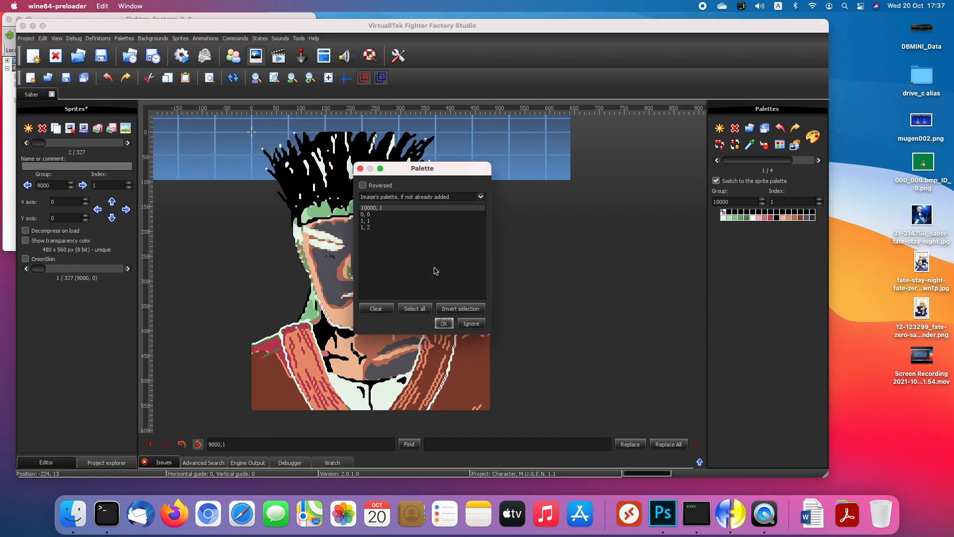
click(443, 324)
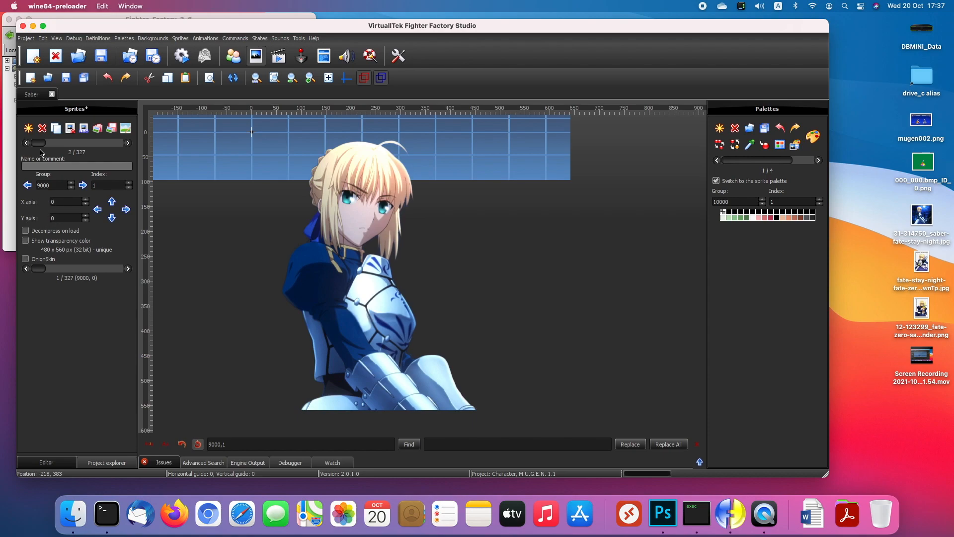
- Check the neighbouring portrait sprites, return to 9000, 1 and choose 9000_02.png as a new sprite to add
click(26, 142)
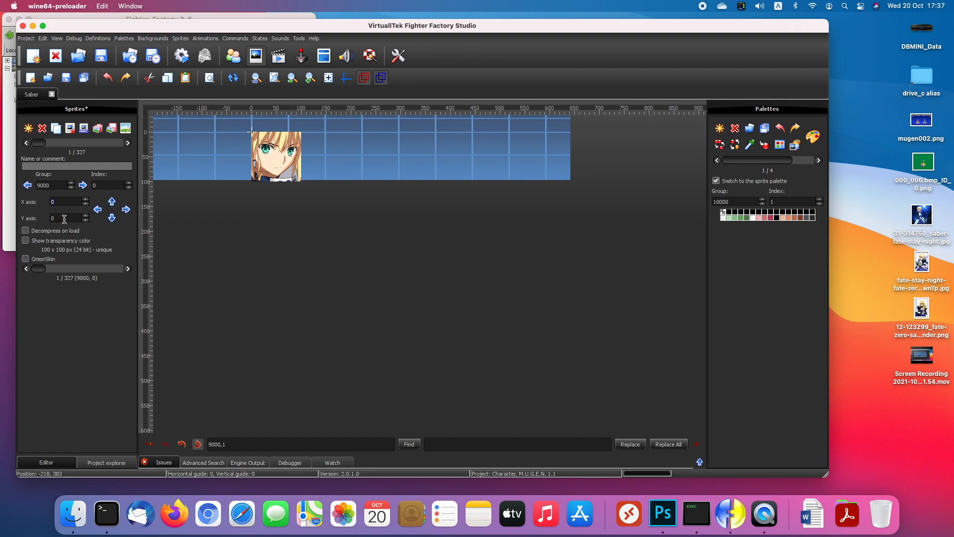
click(128, 143)
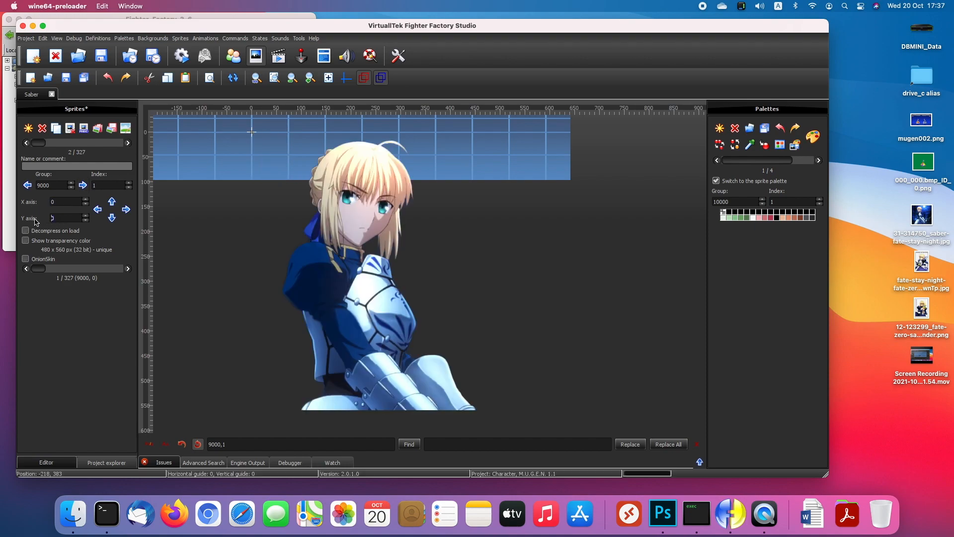
click(128, 143)
click(26, 143)
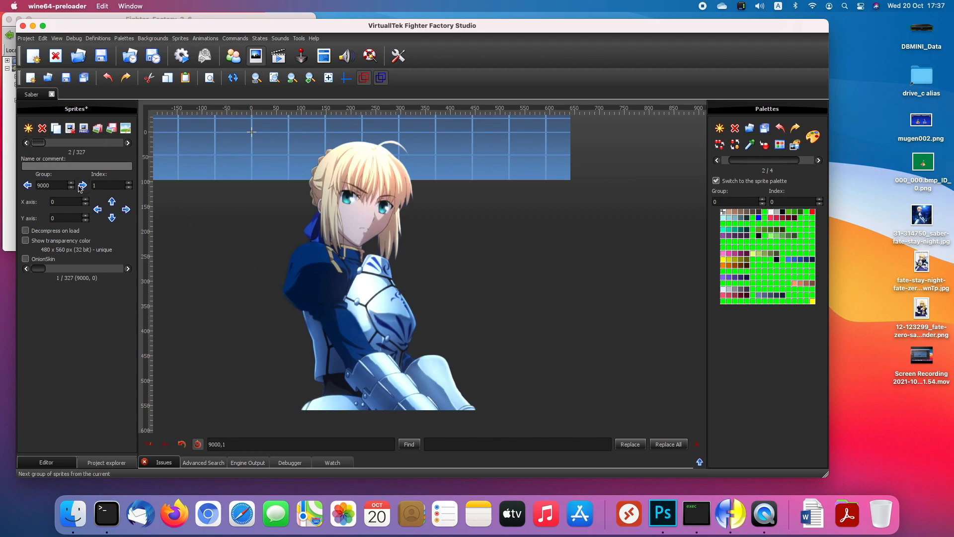
click(29, 130)
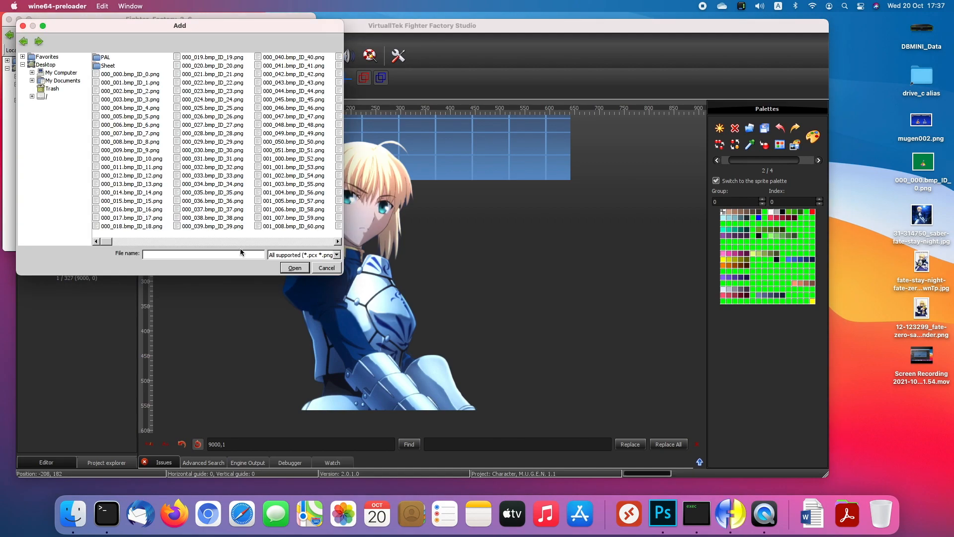
click(265, 210)
key(9)
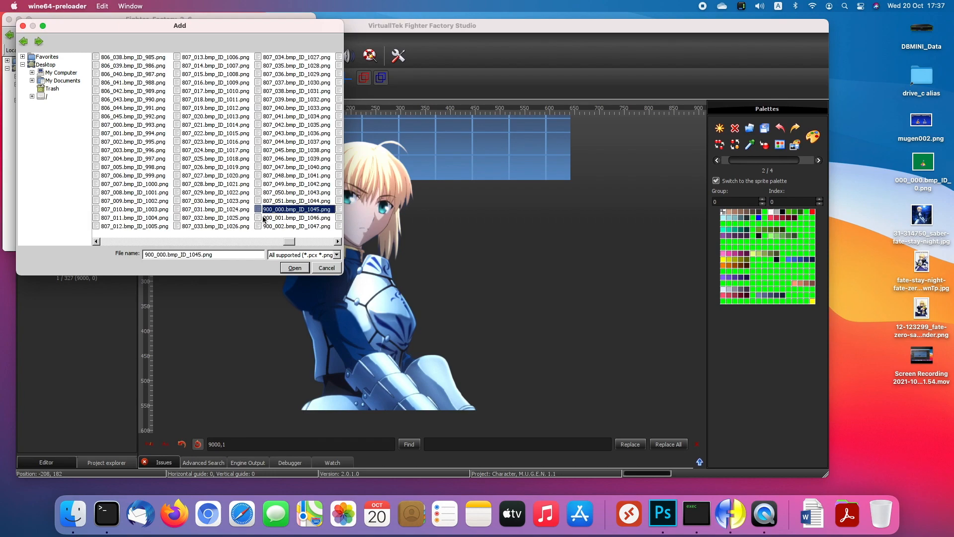
click(319, 242)
click(196, 193)
click(294, 268)
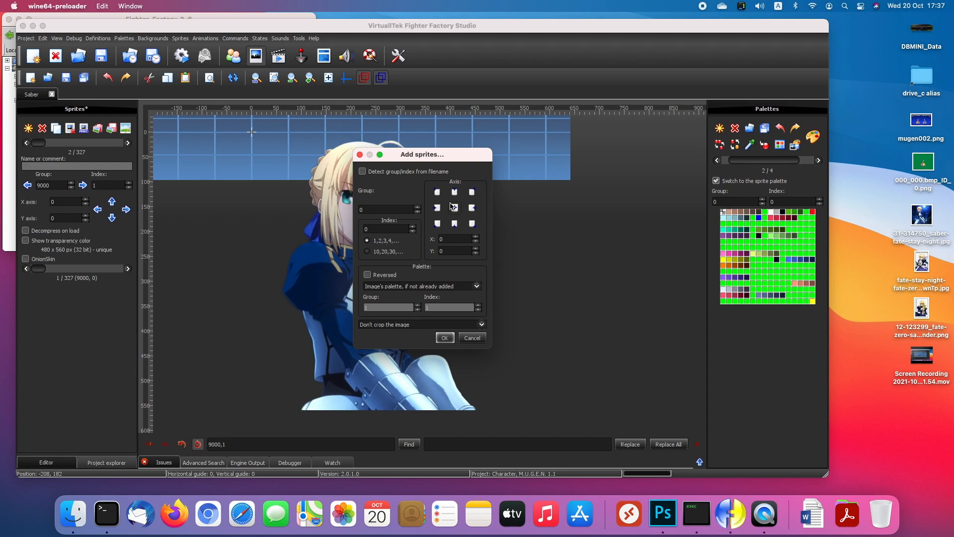
- Add the new sprite as group 9000, index 2, with its axis at the image's top-left corner and no cropping
drag(400, 164, 522, 175)
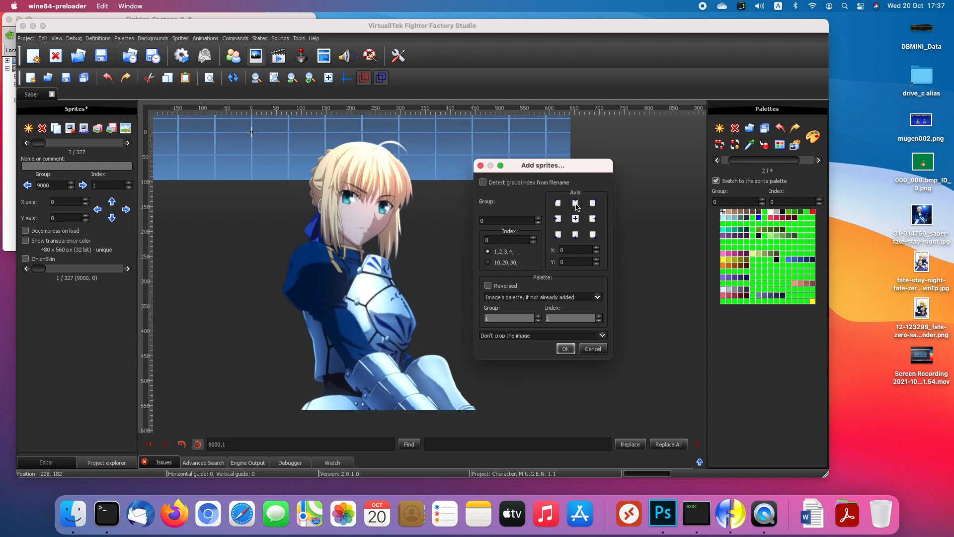
click(558, 202)
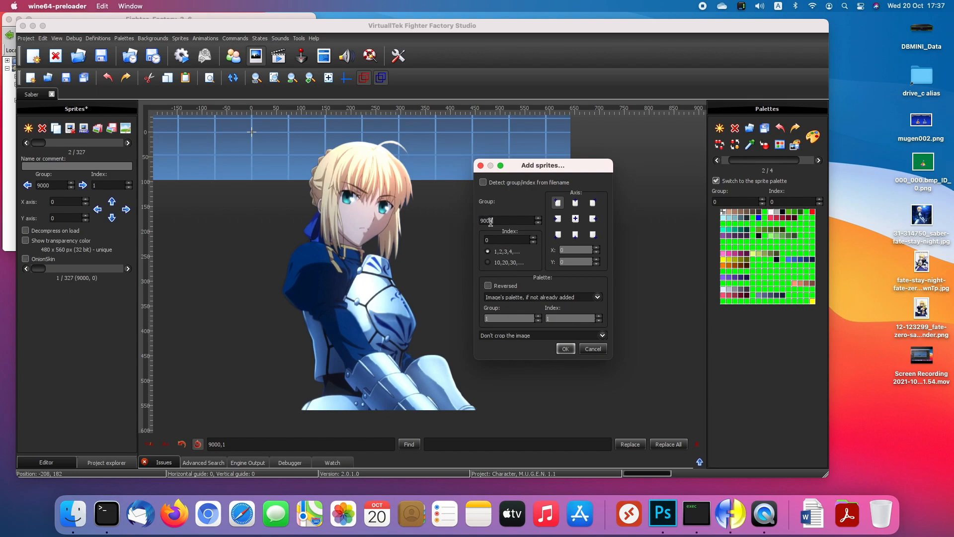
double_click(502, 240)
text(2)
click(567, 348)
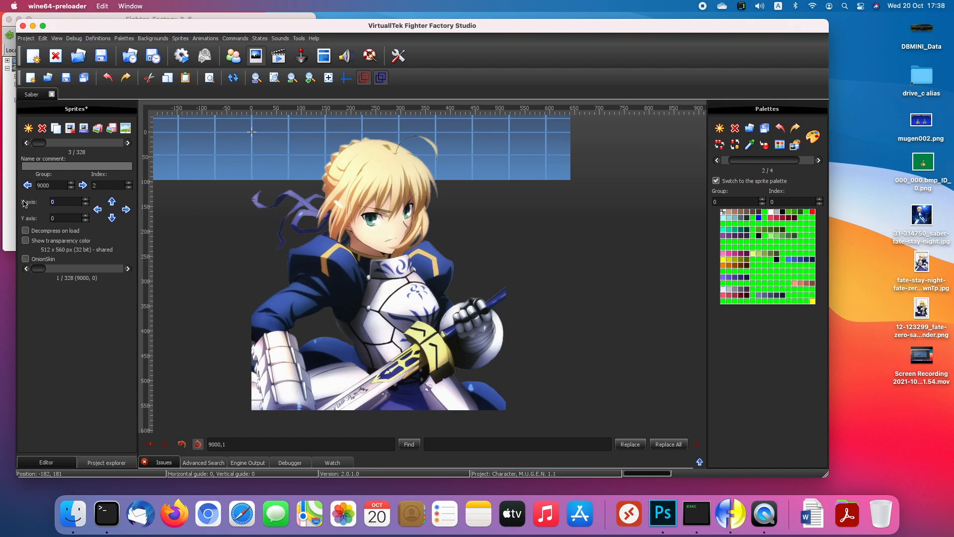
- Set the X axis of sprite 9000, 2 to 200 and save the sprites
text(200)
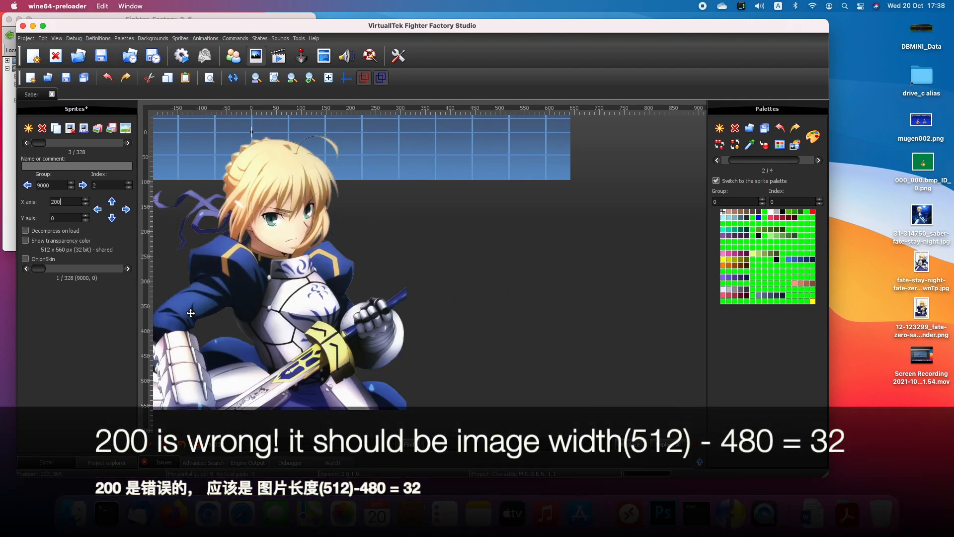
drag(598, 414, 677, 408)
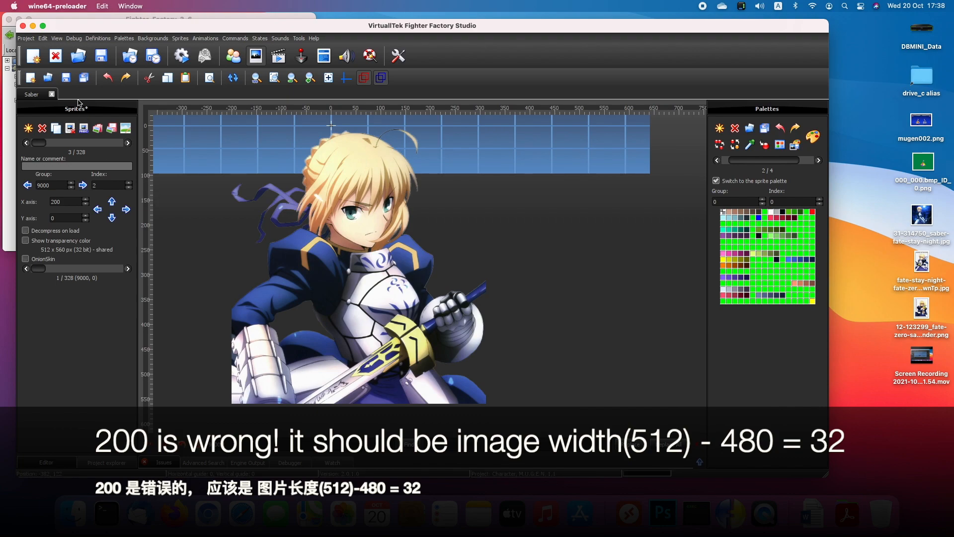
click(67, 78)
- Return to the first palette and review the saved portrait sprites by stepping back from 9000, 2
click(717, 160)
mouse_move(732, 162)
mouse_down()
mouse_move(771, 166)
mouse_move(716, 162)
mouse_up()
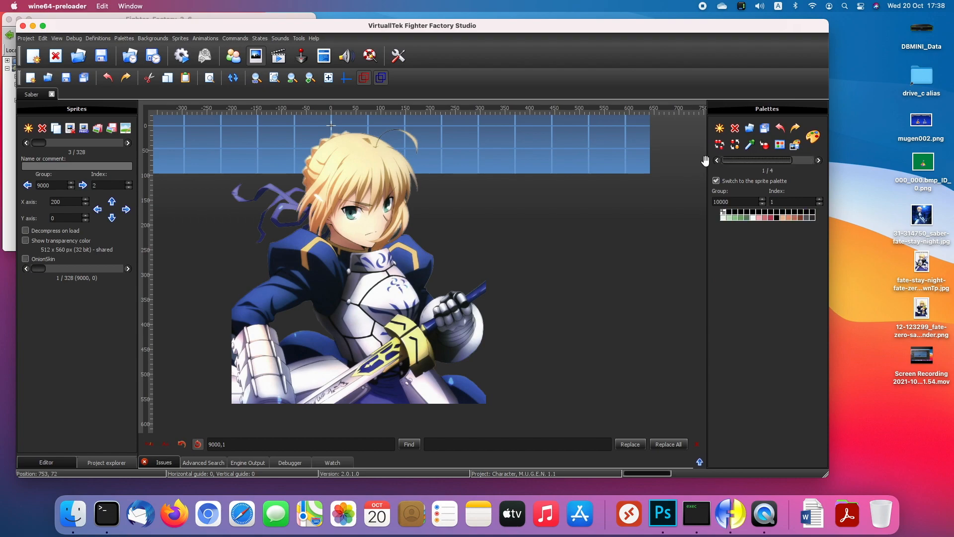
click(26, 143)
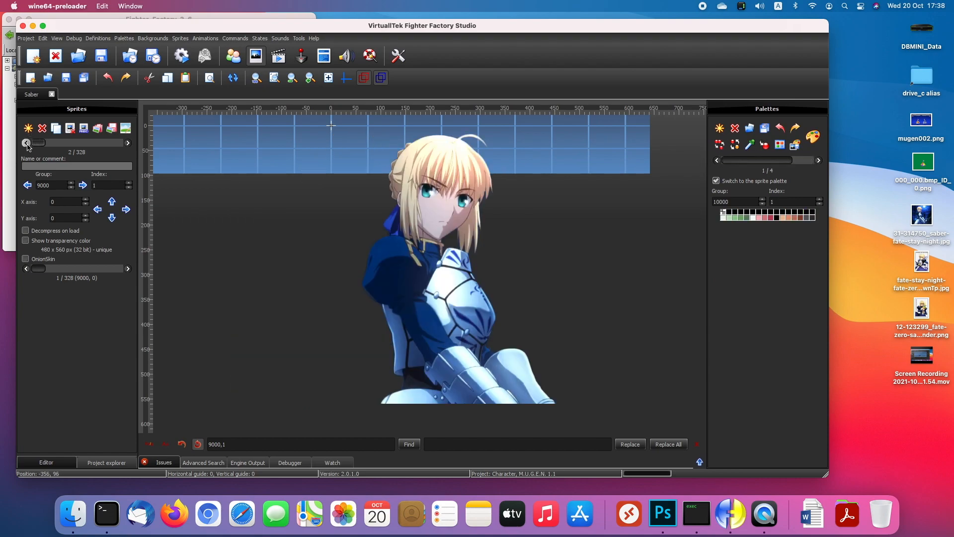
click(26, 143)
drag(159, 199, 184, 313)
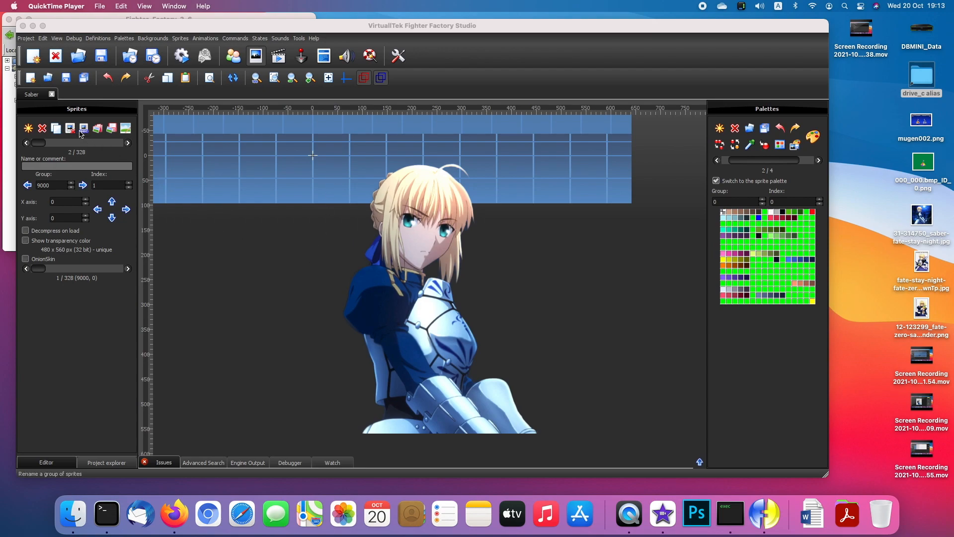
- Replace the image of sprite 9000, 1 with 9000_01.png, cropping it on import and accepting the default palette option
click(98, 128)
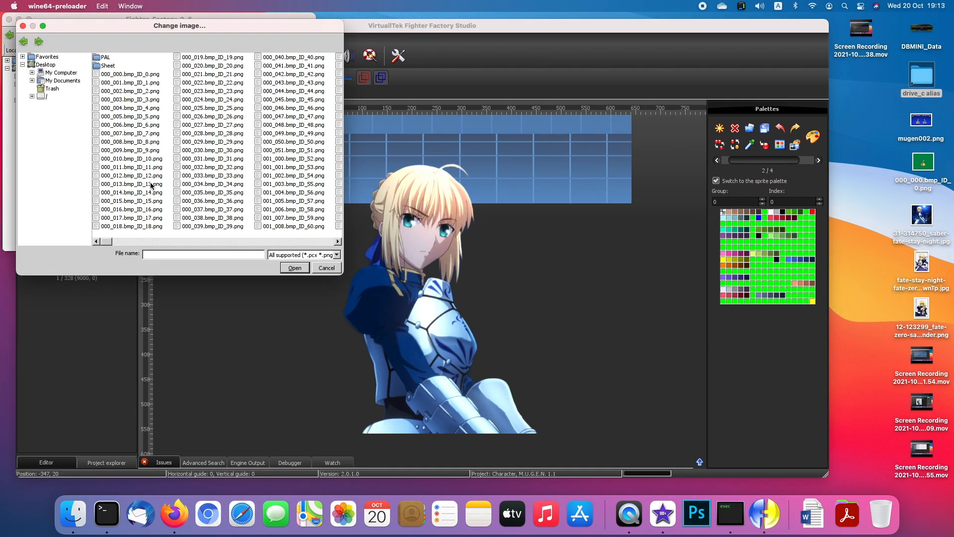
click(239, 218)
key(9)
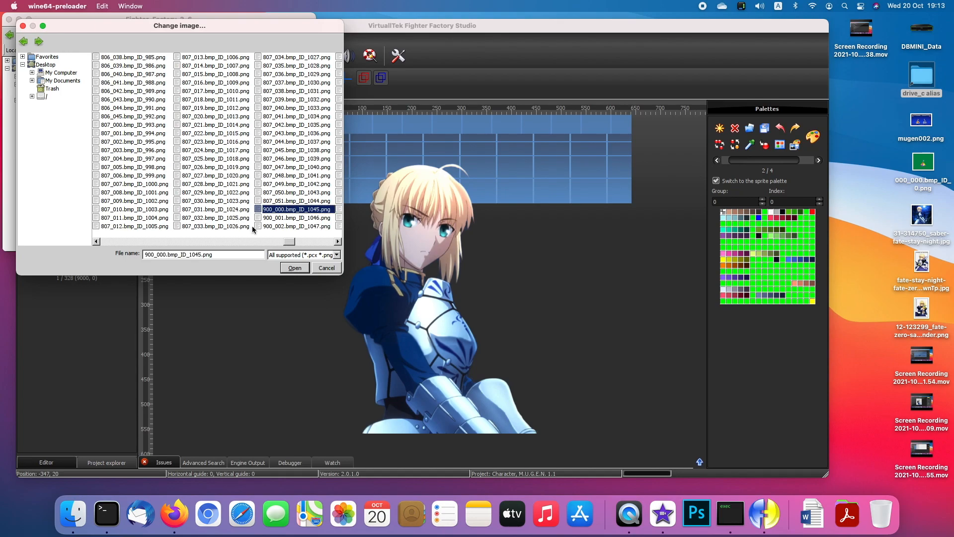
click(310, 241)
double_click(208, 184)
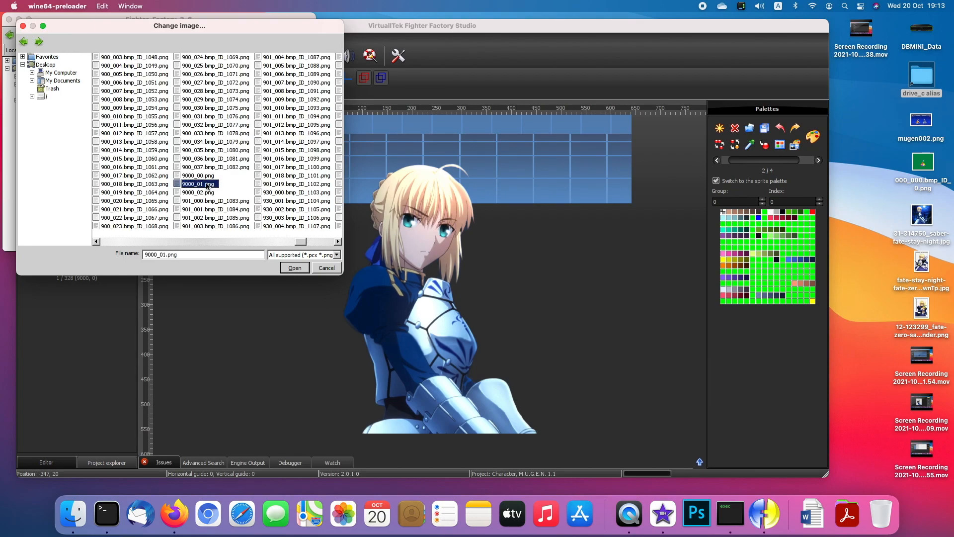
click(404, 268)
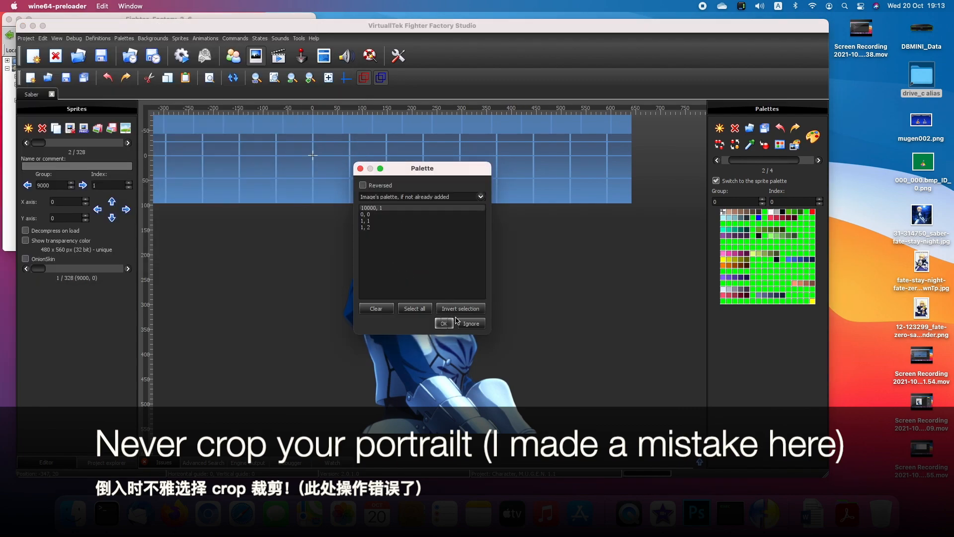
click(446, 324)
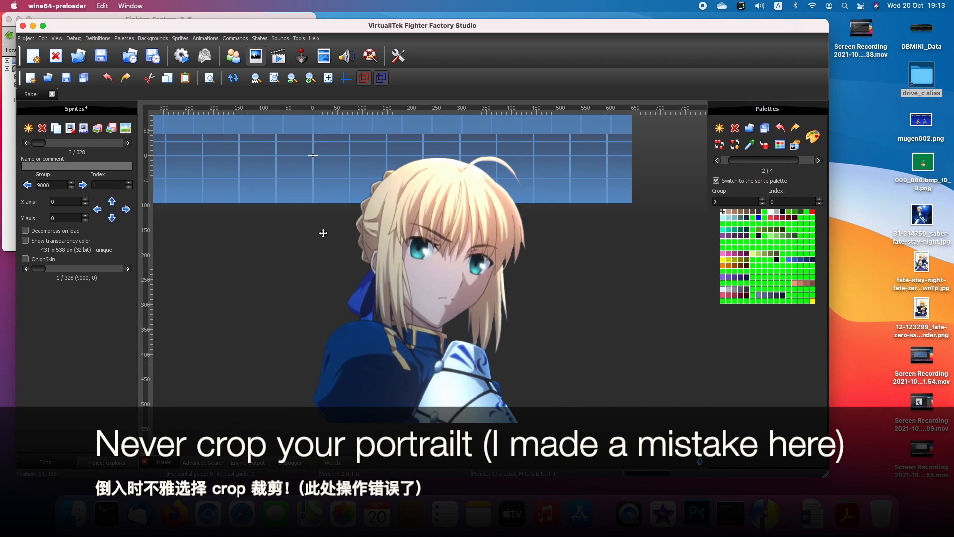
- Switch to the last palette, group 1, index 2, and save the sprites
click(77, 202)
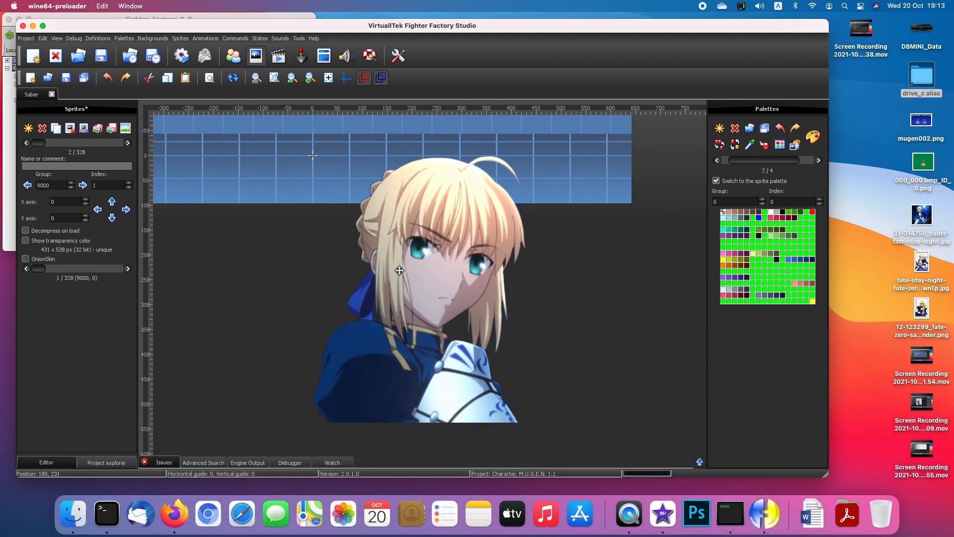
drag(747, 162, 788, 170)
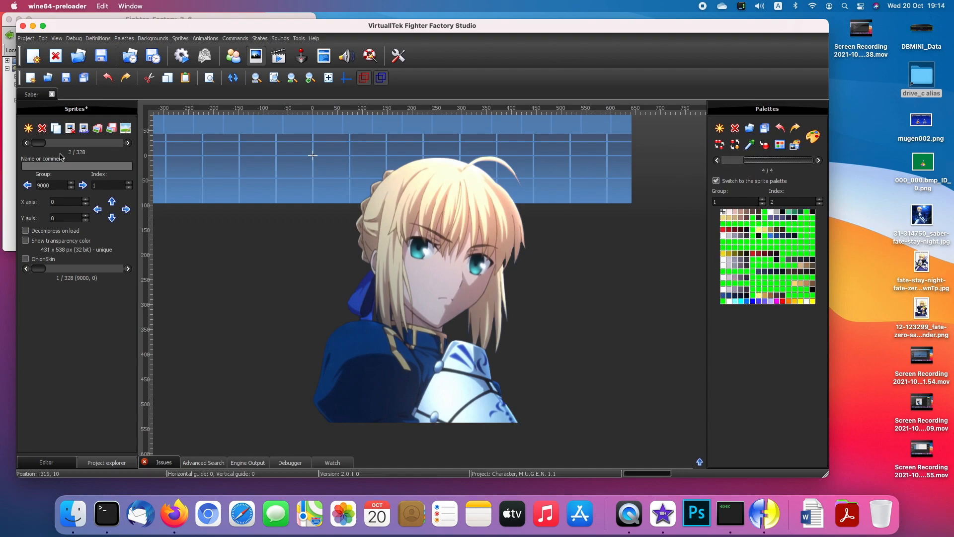
click(68, 78)
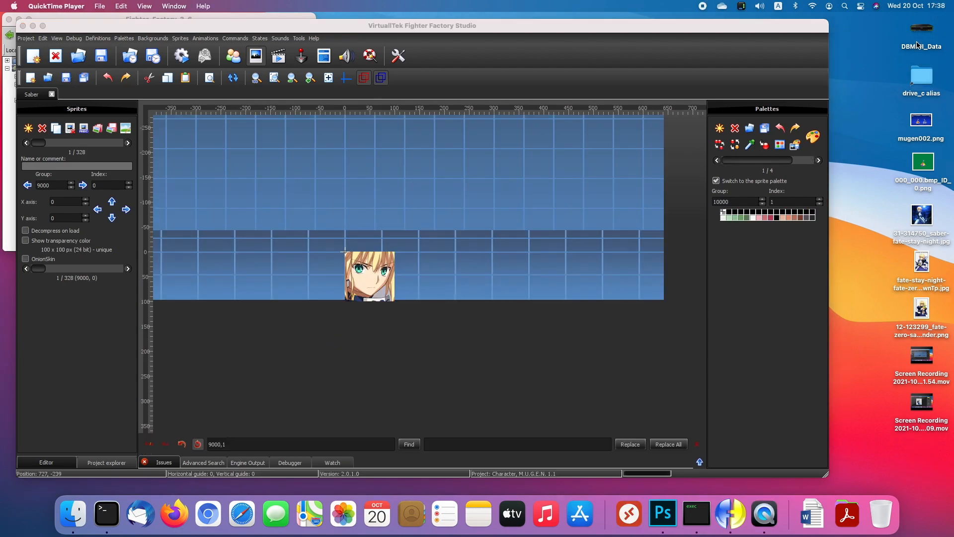
- Open the drive_c alias in Finder, go to the mugen_1.1 data folder and select mugen.cfg
click(920, 83)
double_click(921, 83)
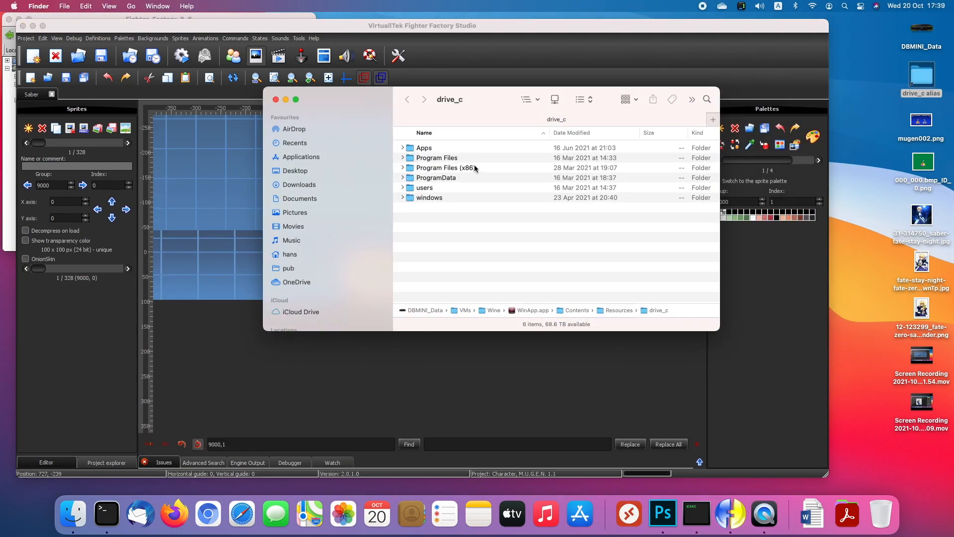
click(449, 145)
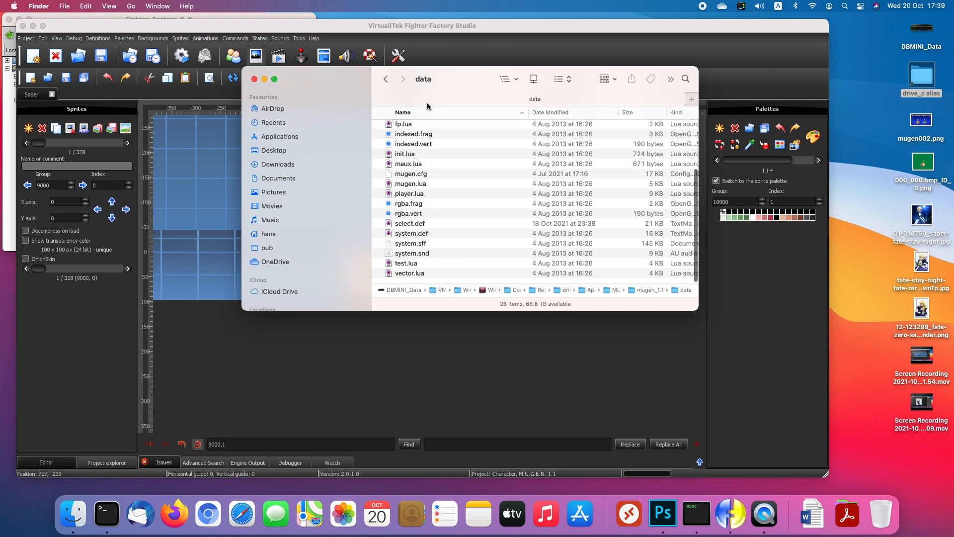
key(super+Up)
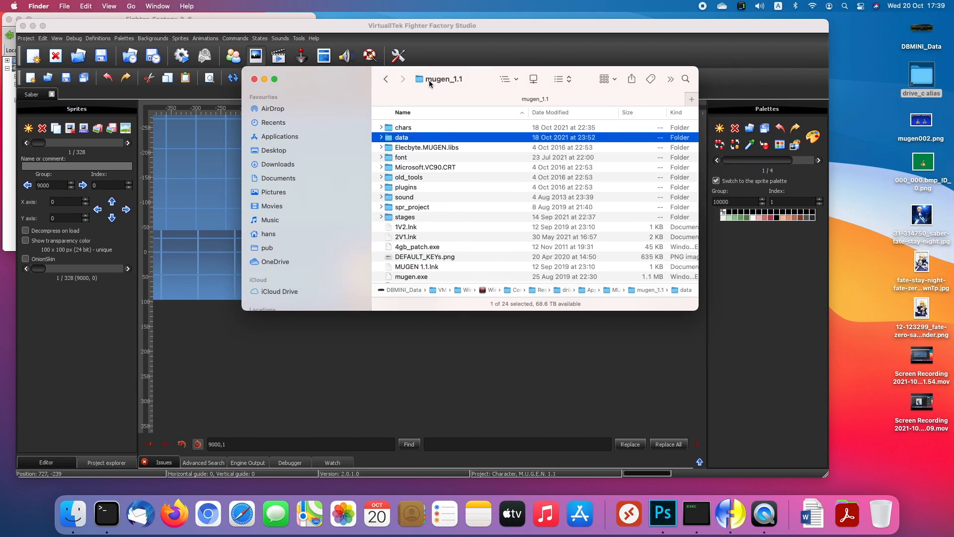
double_click(410, 138)
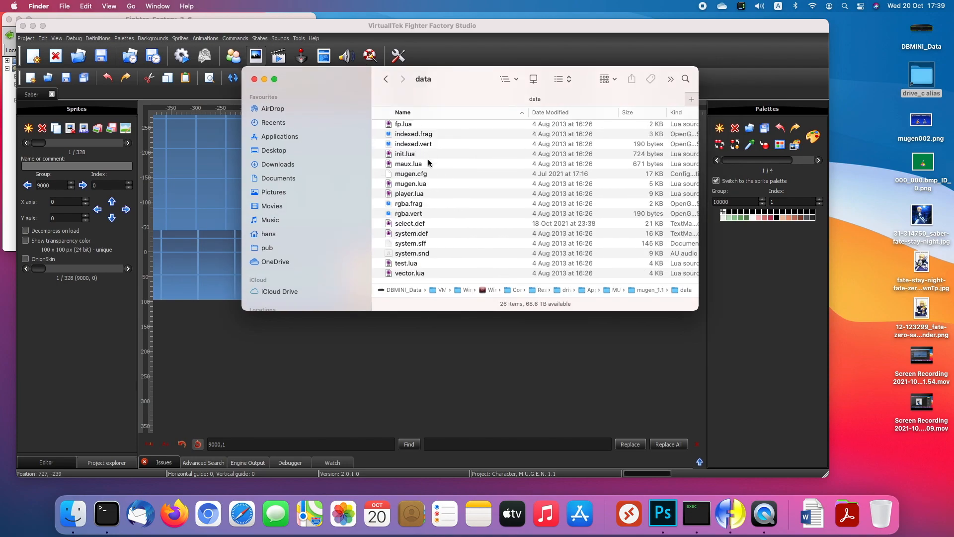
click(408, 175)
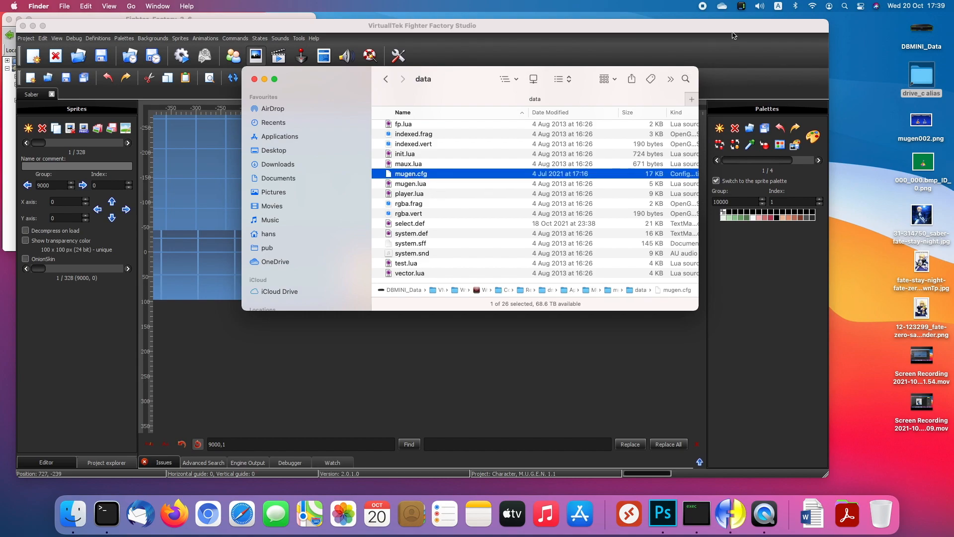
- Find the TextMate editor with a system search and launch it
click(845, 7)
text(note)
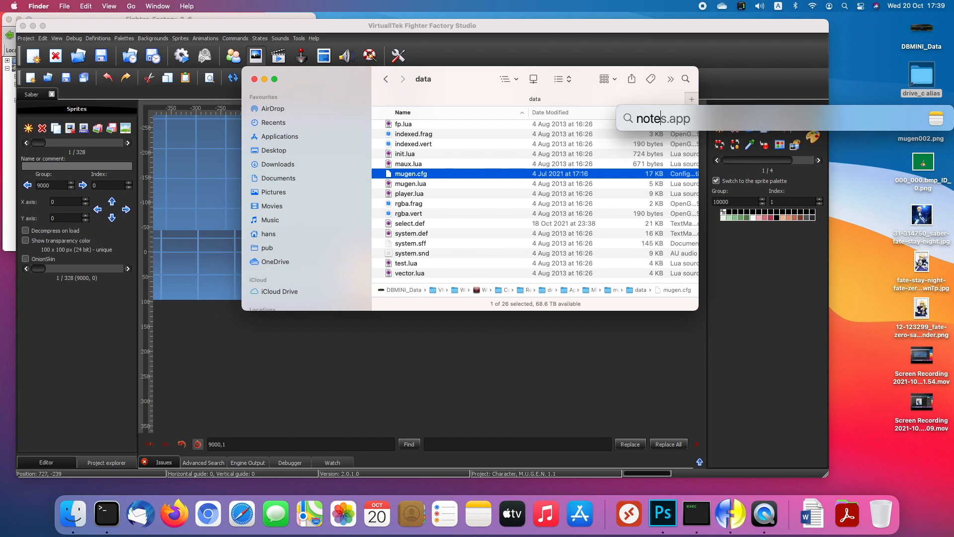
key(BackSpace)
key(BackSpace)
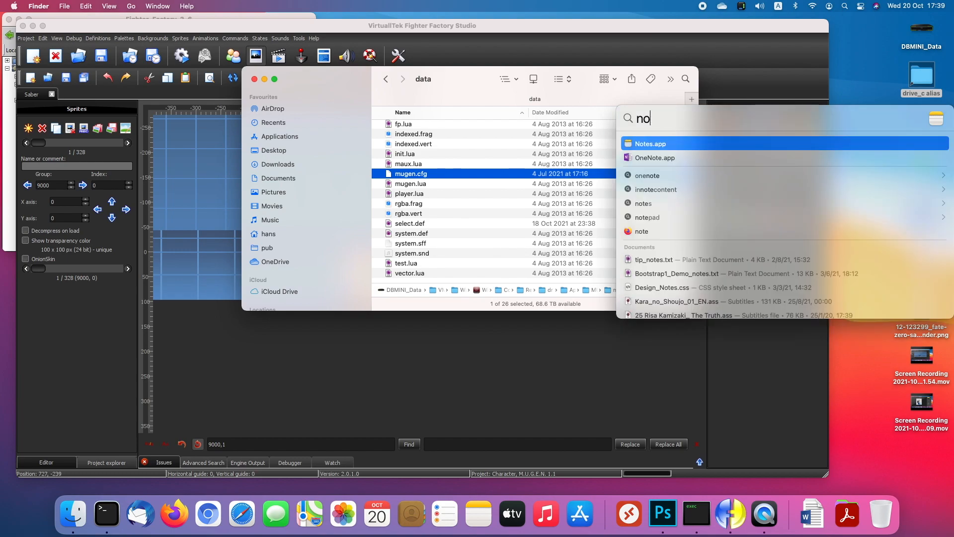
key(BackSpace)
key(BackSpace)
text(te)
key(Return)
- Open mugen.cfg from the data folder in TextMate
right_click(422, 173)
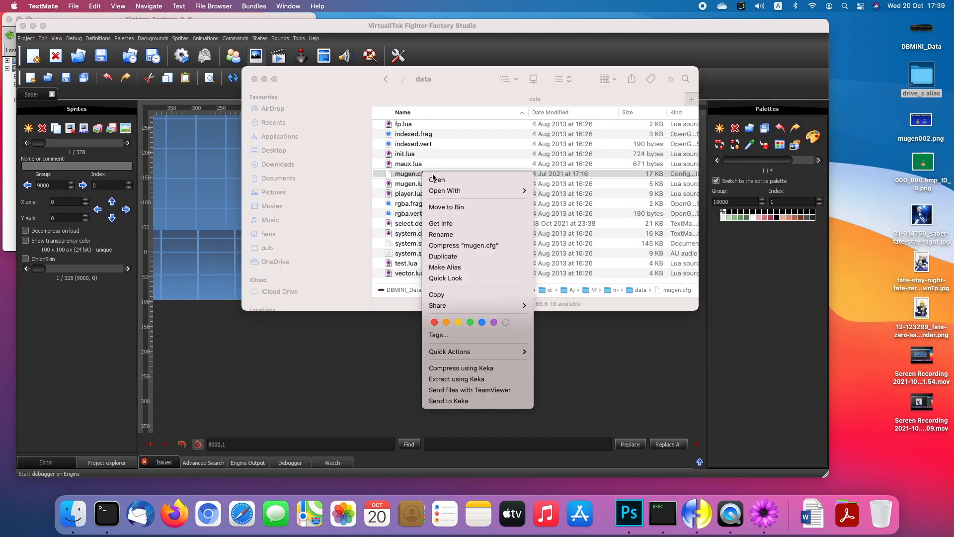
mouse_move(474, 192)
click(547, 192)
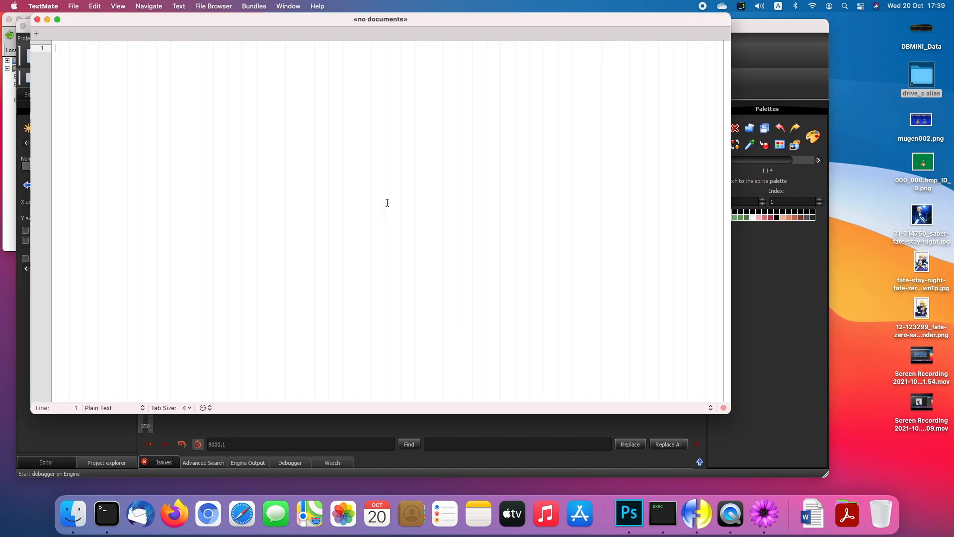
click(291, 146)
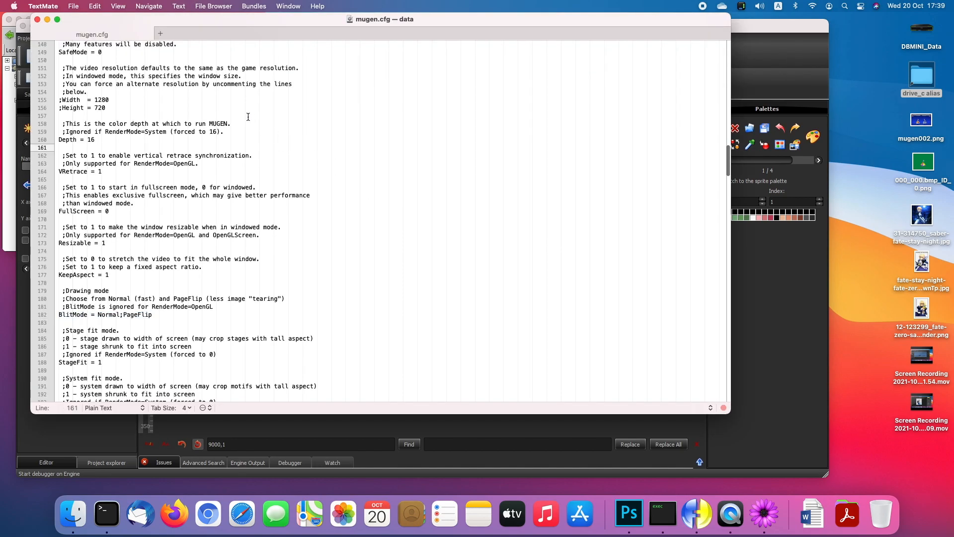
- Examine the Difficulty option at the start of mugen.cfg and the GameWidth and GameHeight lines in the [Config] section
scroll(248, 117, up, 20)
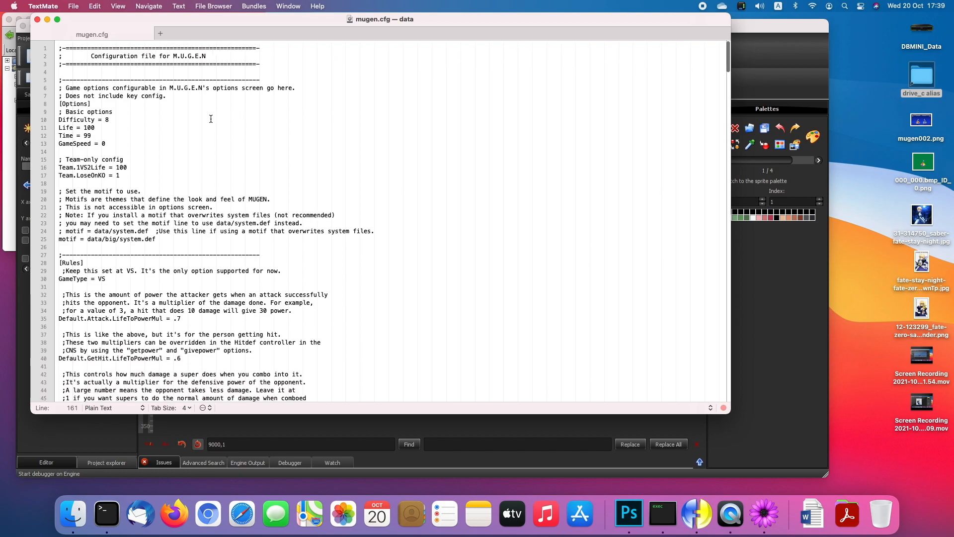
click(140, 119)
scroll(130, 136, down, 8)
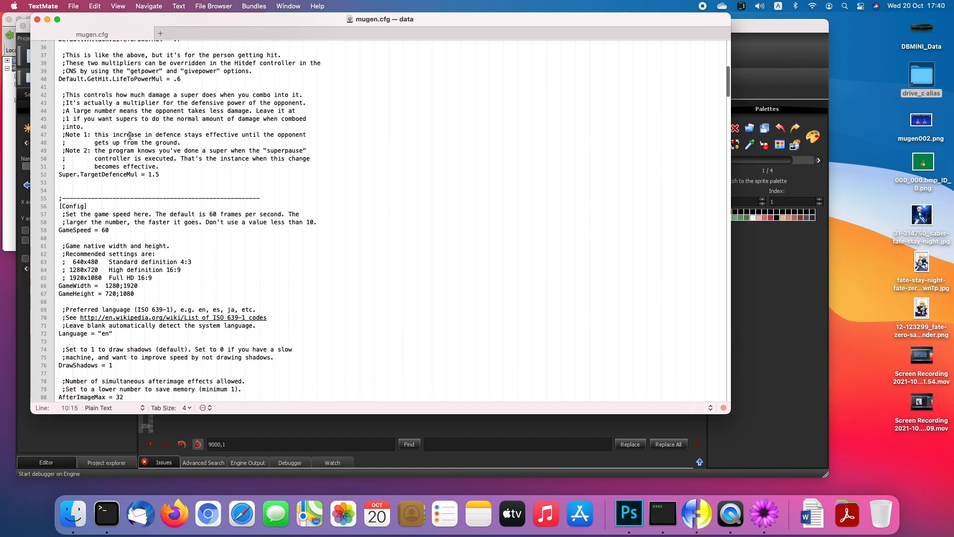
scroll(130, 136, down, 1)
click(142, 283)
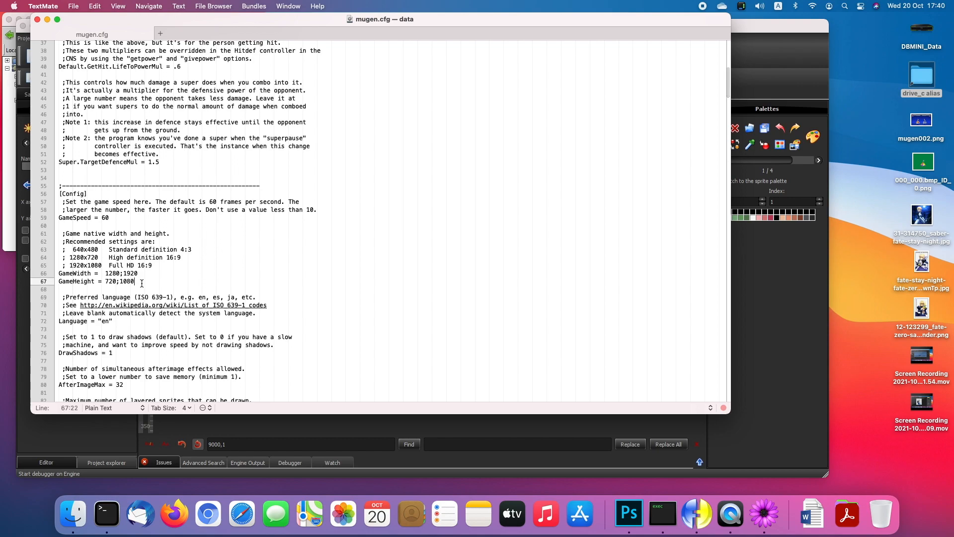
drag(94, 190, 58, 193)
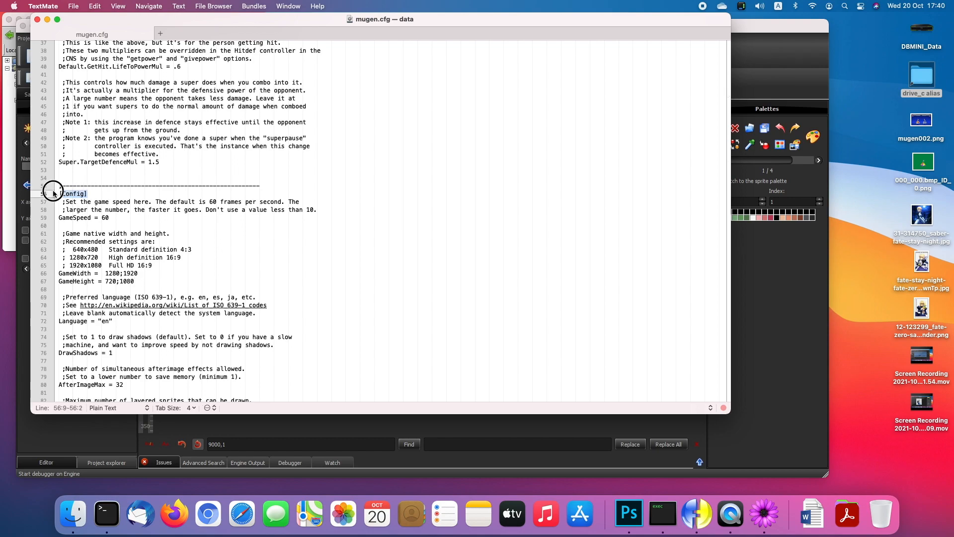
drag(91, 275, 58, 283)
click(152, 287)
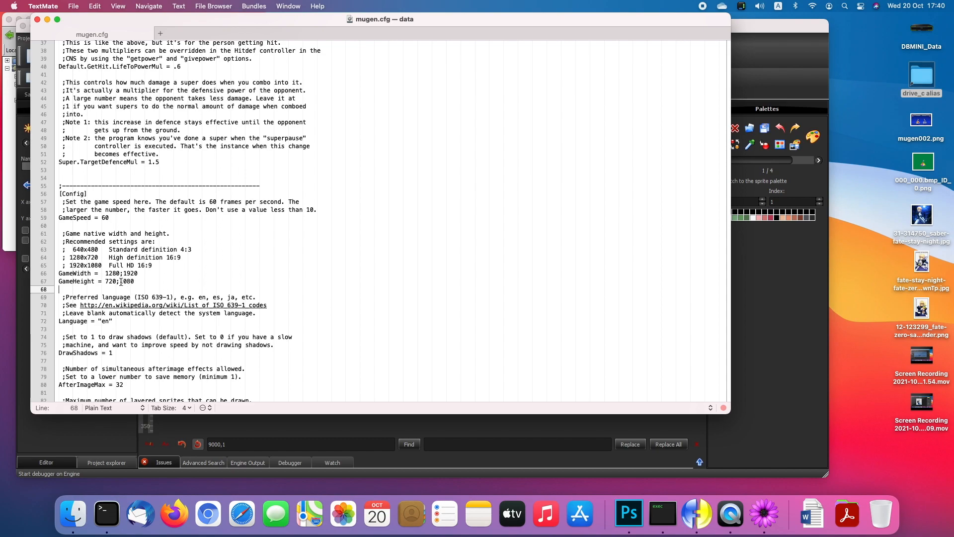
click(159, 282)
drag(125, 273, 147, 273)
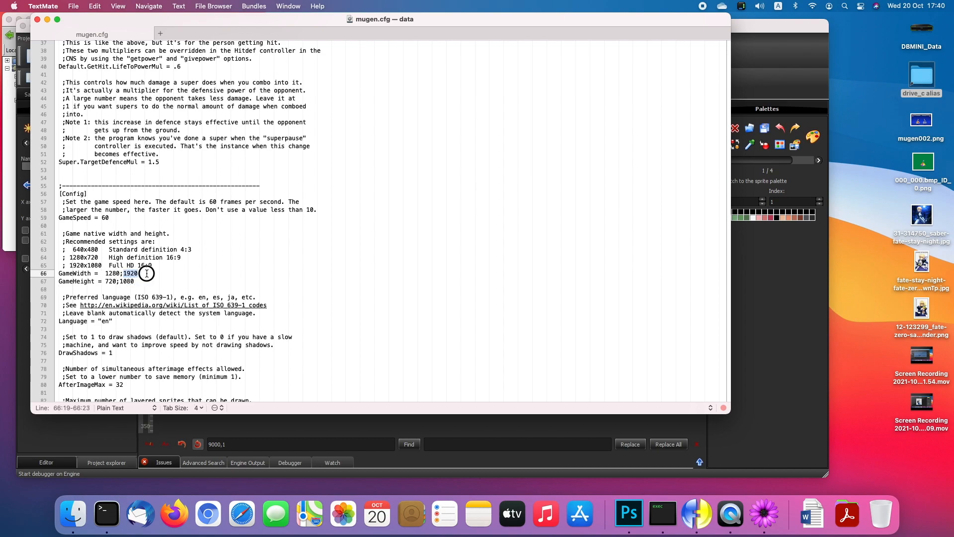
- Try reducing GameWidth to 1920 and GameHeight to 1080, and undo the edits
drag(124, 274, 106, 273)
key(BackSpace)
drag(105, 281, 123, 282)
key(BackSpace)
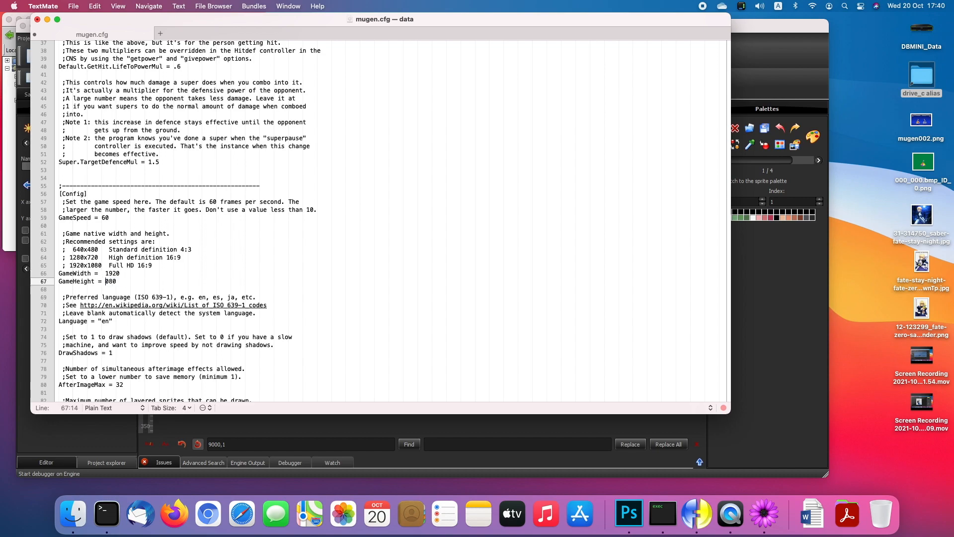
click(128, 282)
click(106, 281)
text(1)
key(super+z)
key(super+z)
- Re-examine the alternative resolution values on the GameWidth and GameHeight lines
click(144, 281)
drag(120, 274, 123, 273)
click(144, 275)
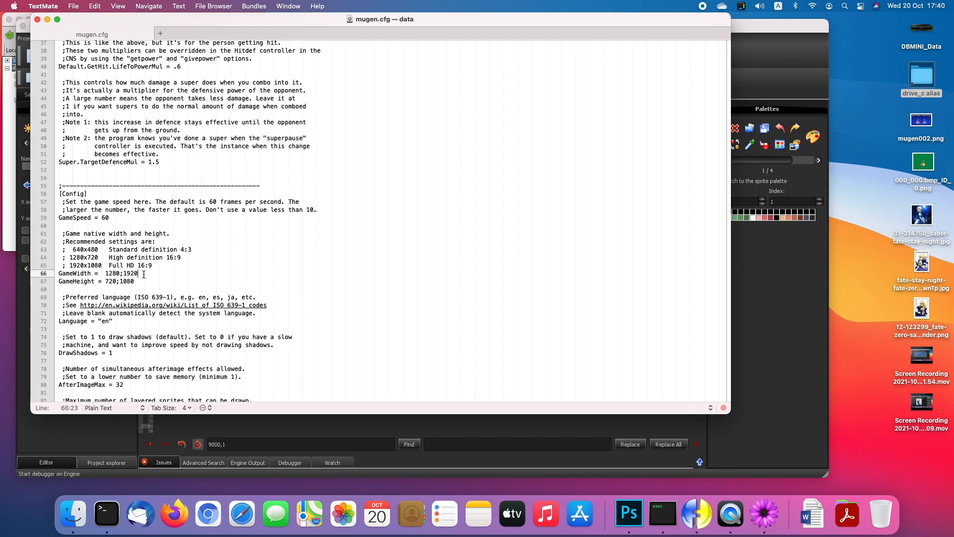
drag(120, 274, 144, 276)
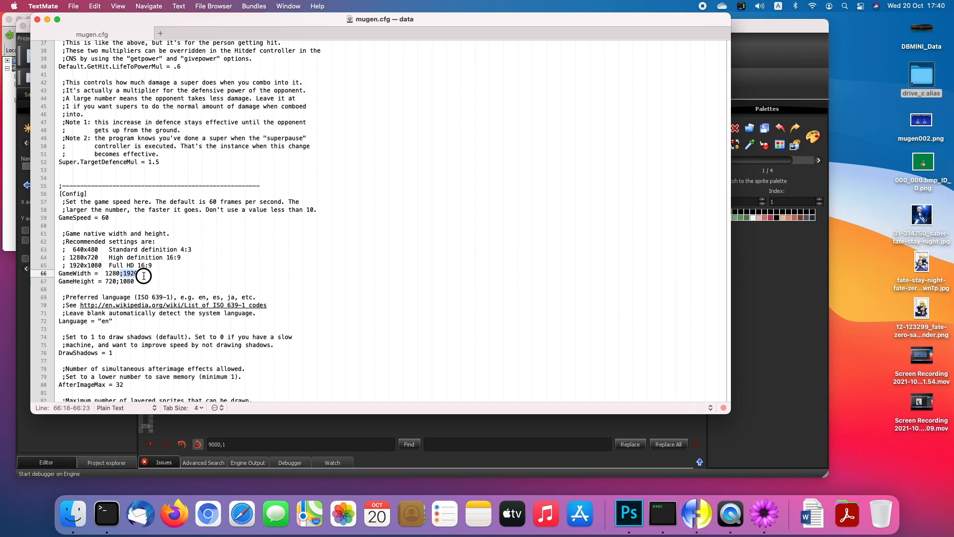
click(144, 281)
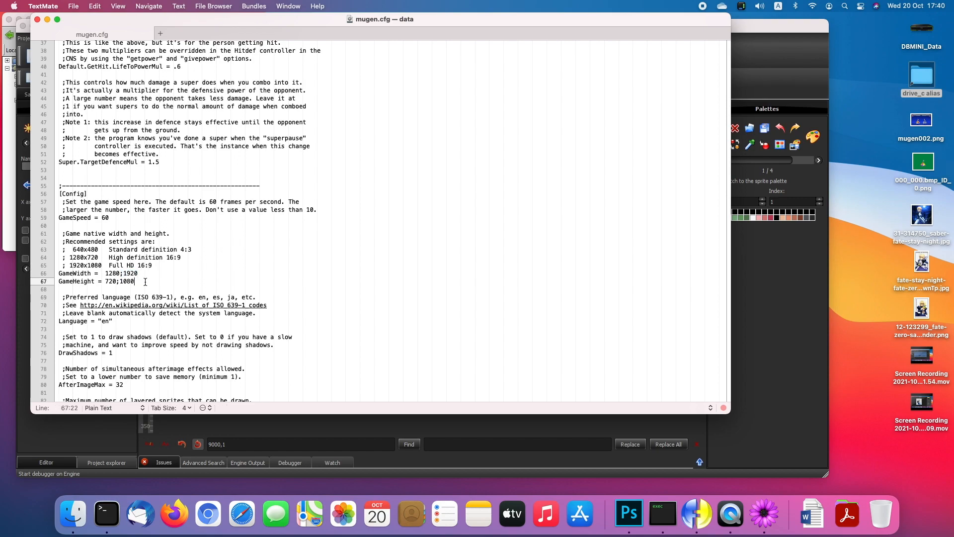
double_click(106, 273)
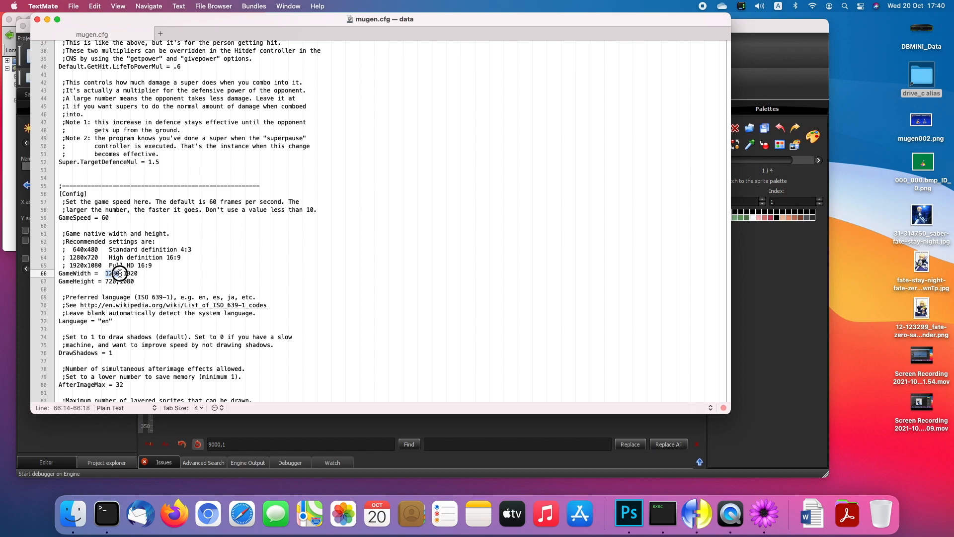
click(166, 282)
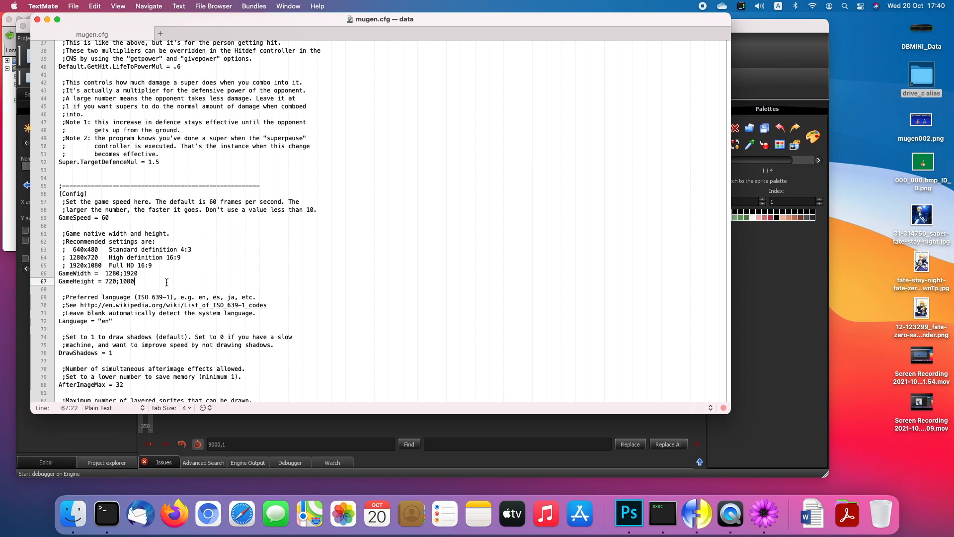
- Examine the AllowDebugMode setting in the [Debug] section of mugen.cfg
scroll(166, 282, down, 12)
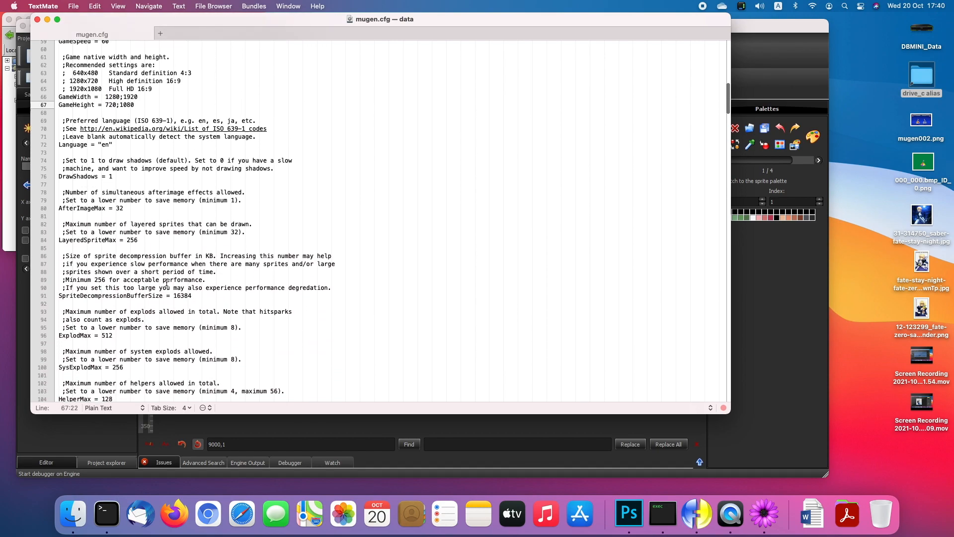
scroll(167, 282, down, 8)
scroll(167, 282, down, 2)
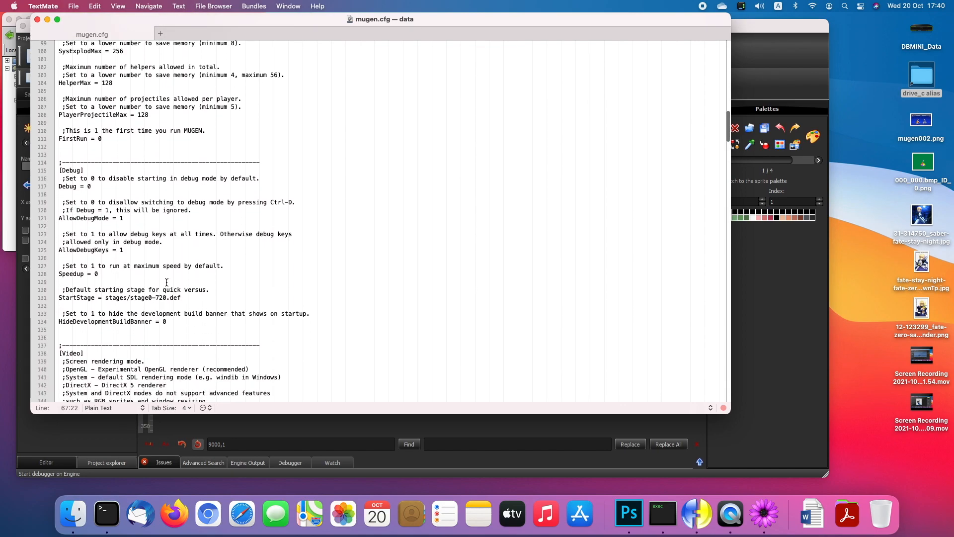
scroll(166, 282, down, 1)
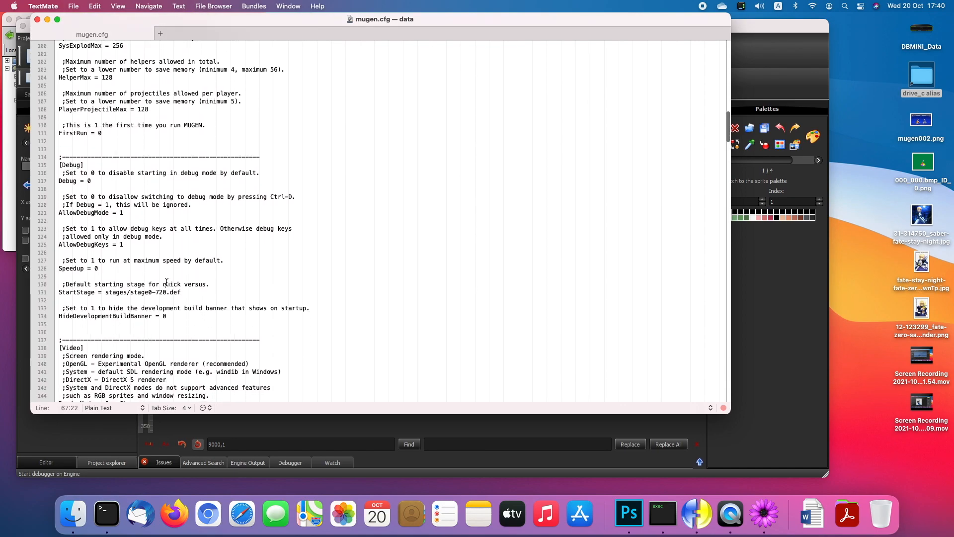
double_click(121, 213)
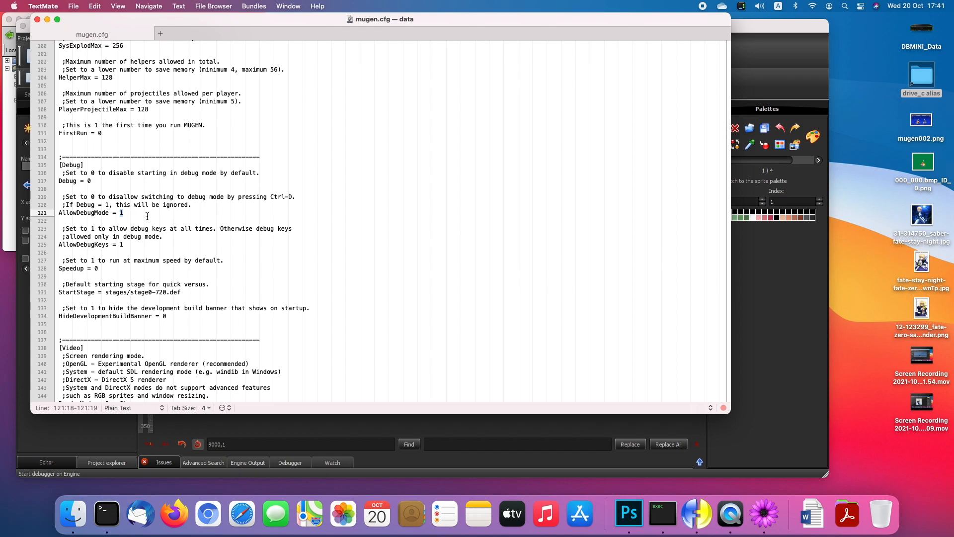
click(134, 212)
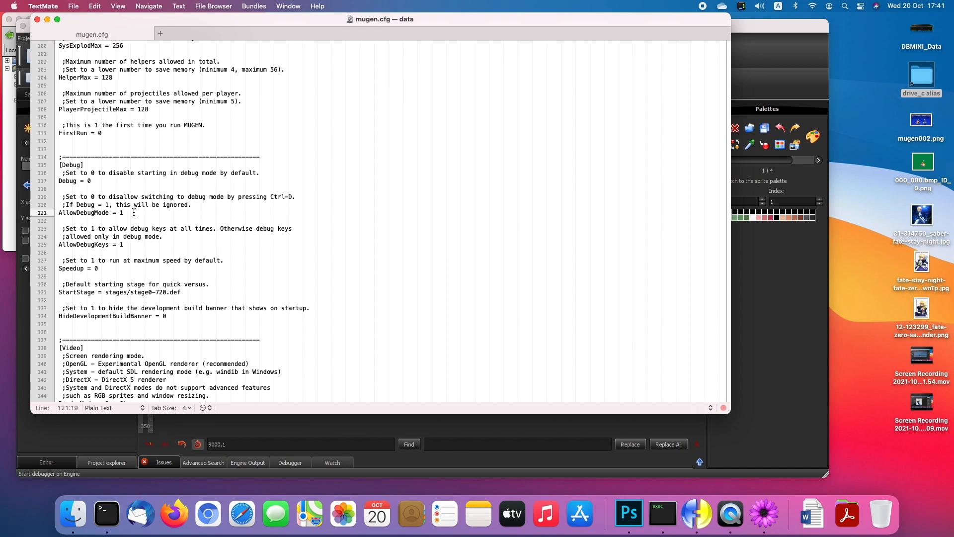
- Examine the Debug, AllowDebugMode and AllowDebugKeys settings in the [Debug] section of mugen.cfg
double_click(120, 212)
click(161, 213)
double_click(91, 181)
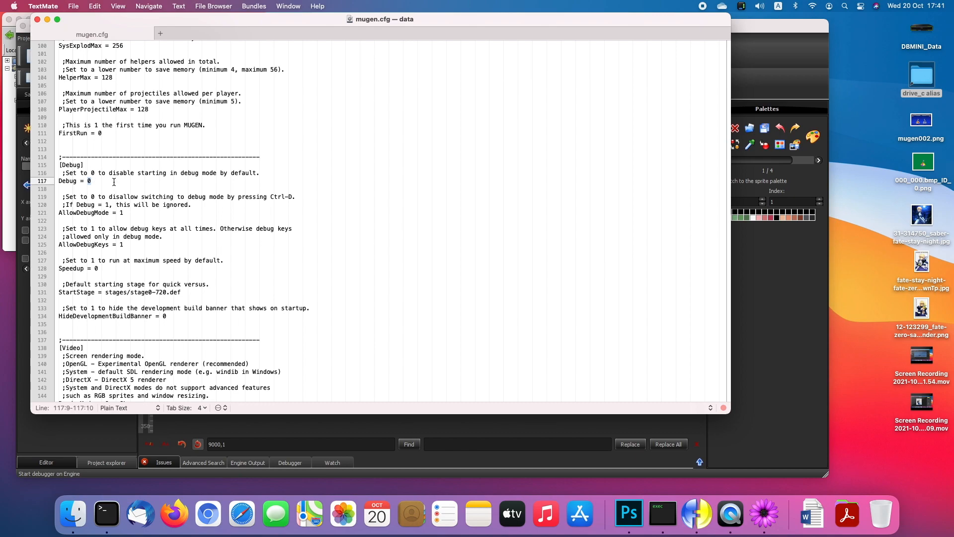
click(137, 188)
scroll(149, 209, down, 2)
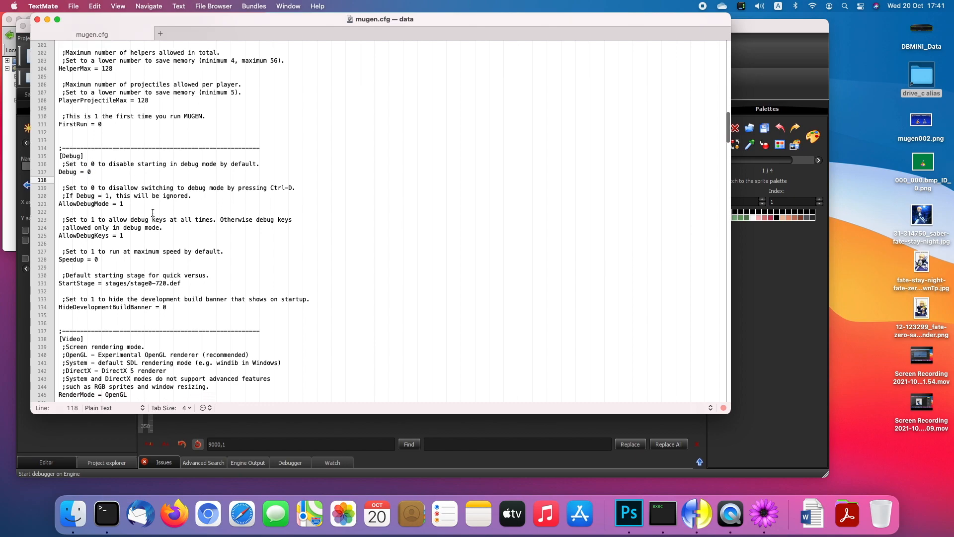
double_click(128, 220)
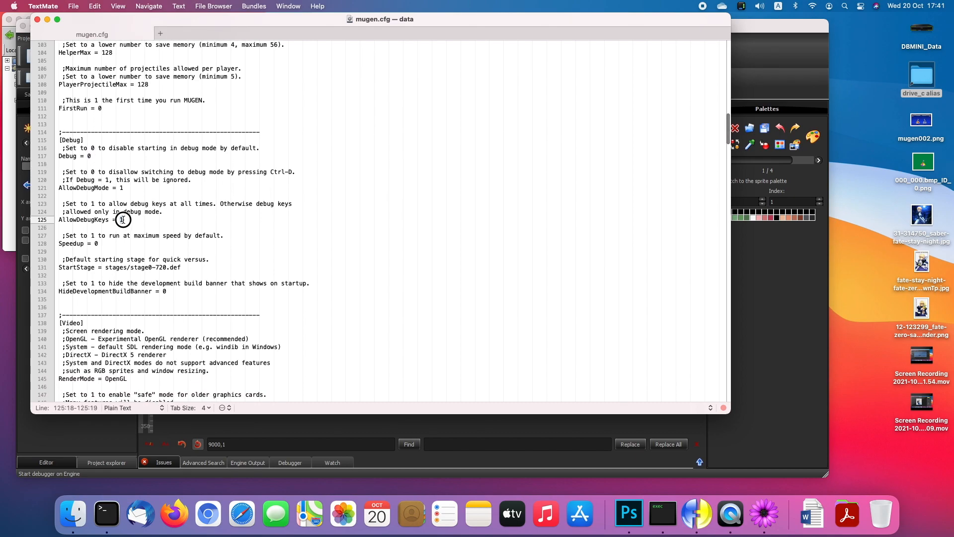
click(99, 157)
click(129, 188)
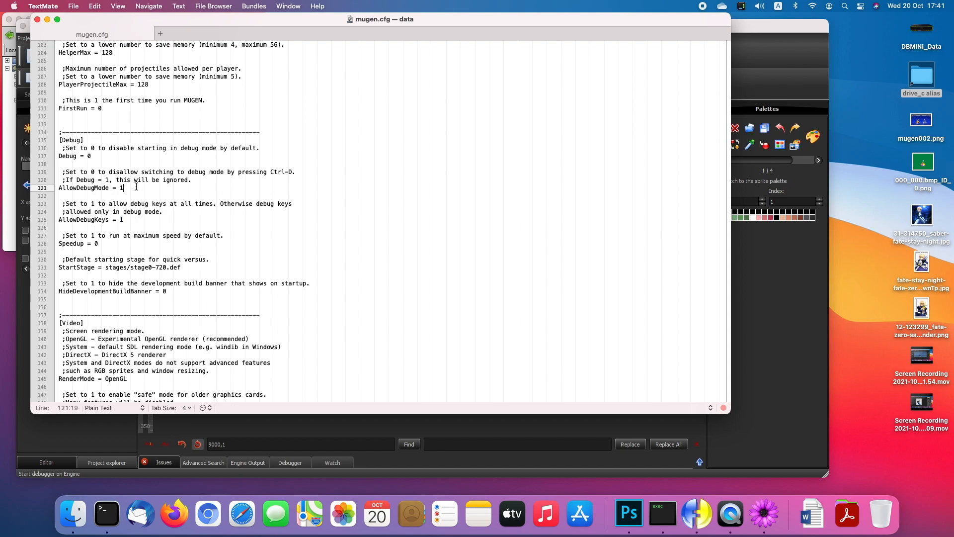
click(125, 212)
- Examine the Speedup setting for default maximum speed in the [Debug] section
scroll(125, 212, down, 5)
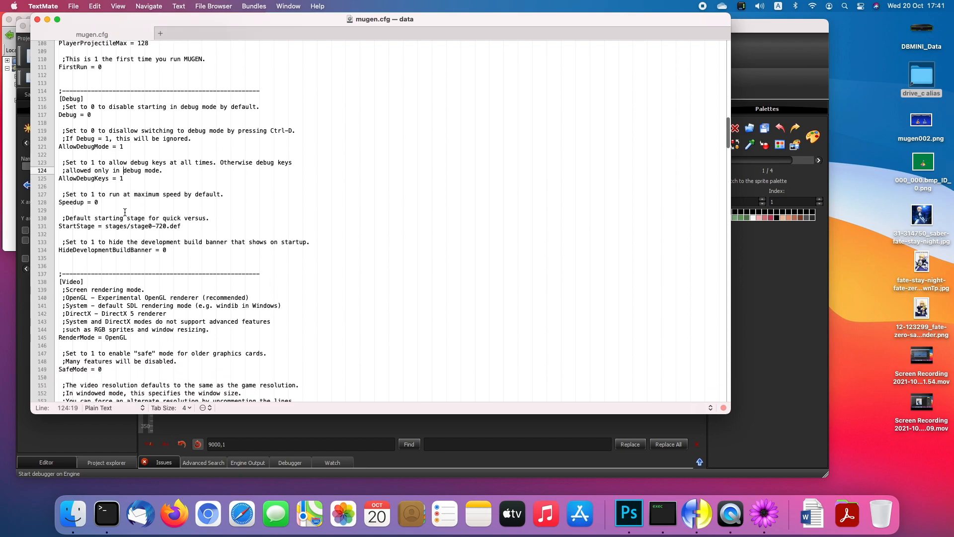
click(105, 137)
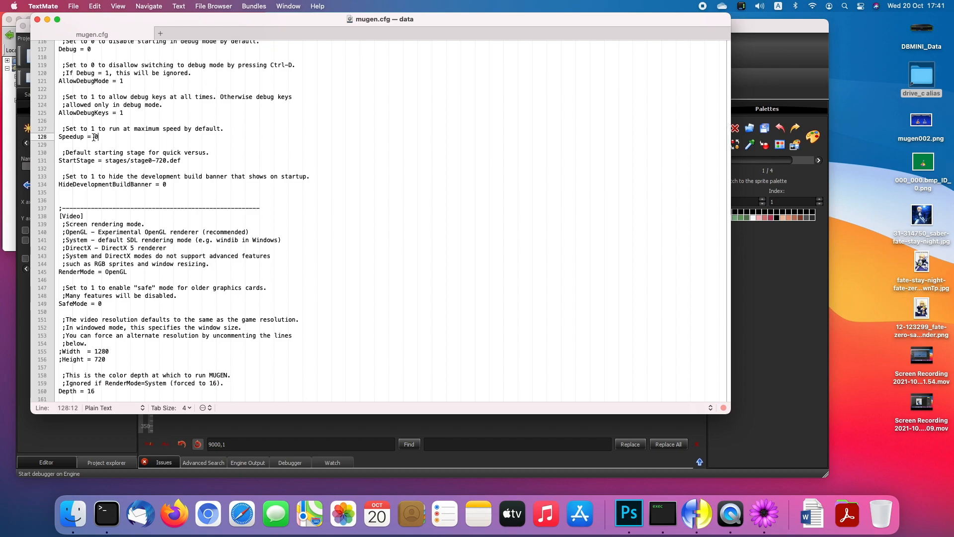
drag(94, 137, 121, 138)
click(96, 137)
drag(96, 137, 104, 136)
click(127, 137)
- Examine the RenderMode setting and the OpenGL renderer comment in the [Video] section
scroll(127, 138, down, 5)
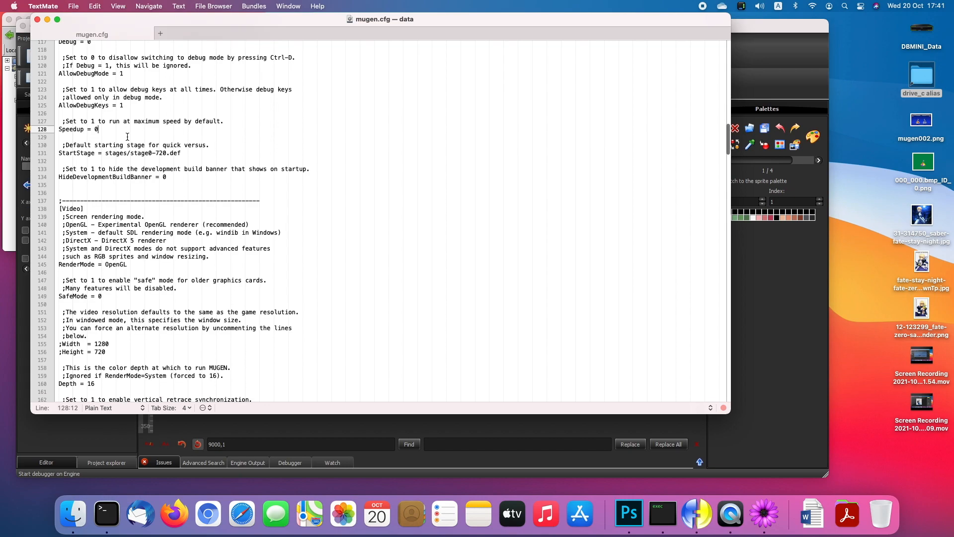
scroll(128, 138, down, 2)
click(129, 138)
double_click(128, 139)
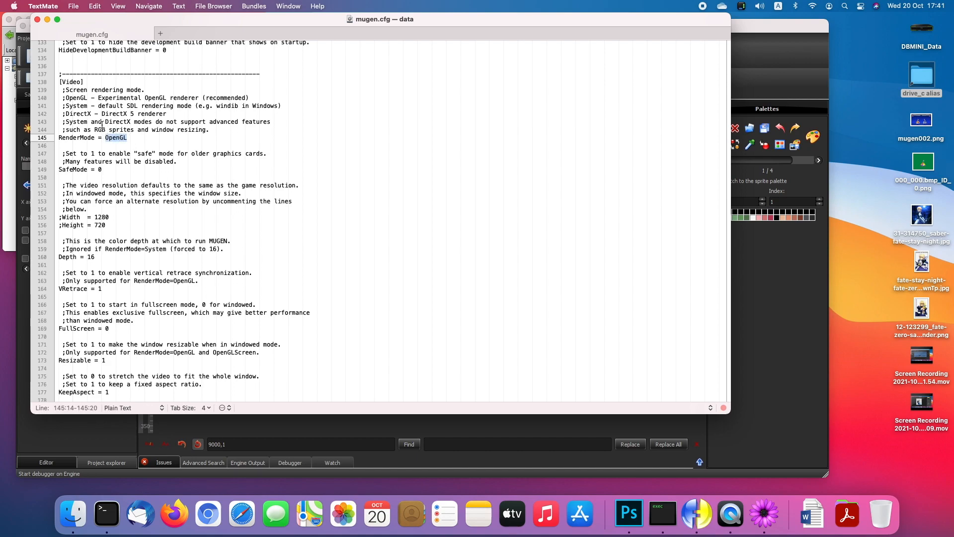
drag(66, 97, 251, 98)
double_click(108, 137)
click(141, 137)
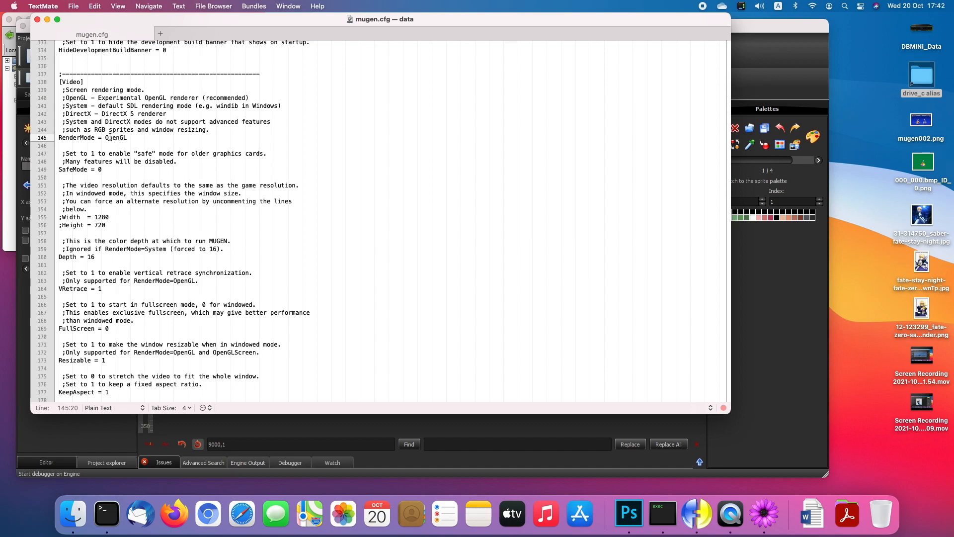
drag(106, 138, 128, 137)
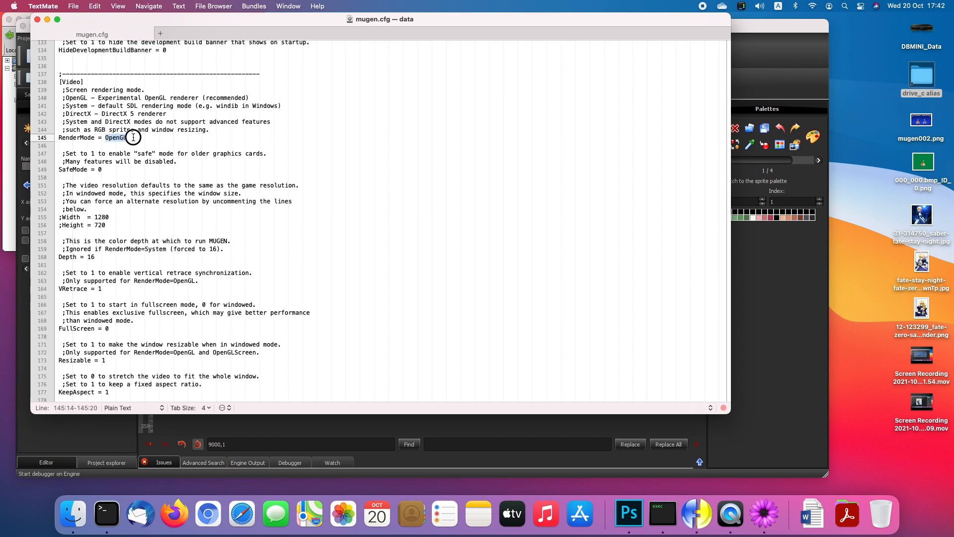
click(145, 137)
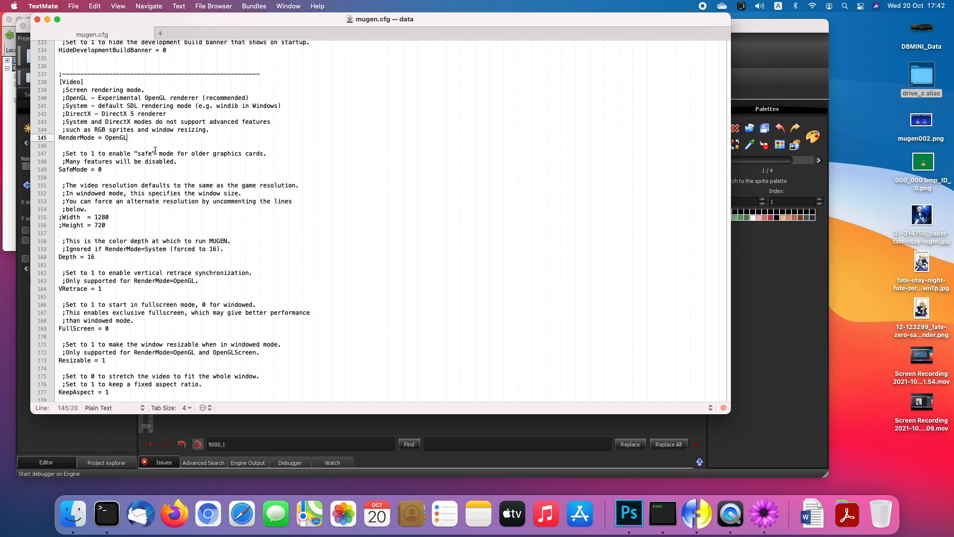
click(170, 515)
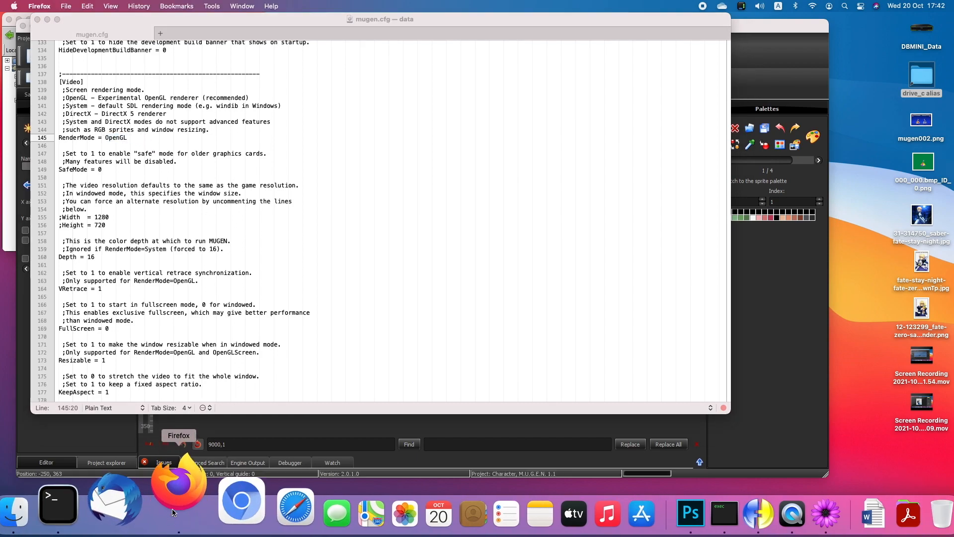
text(www.youtube.com/)
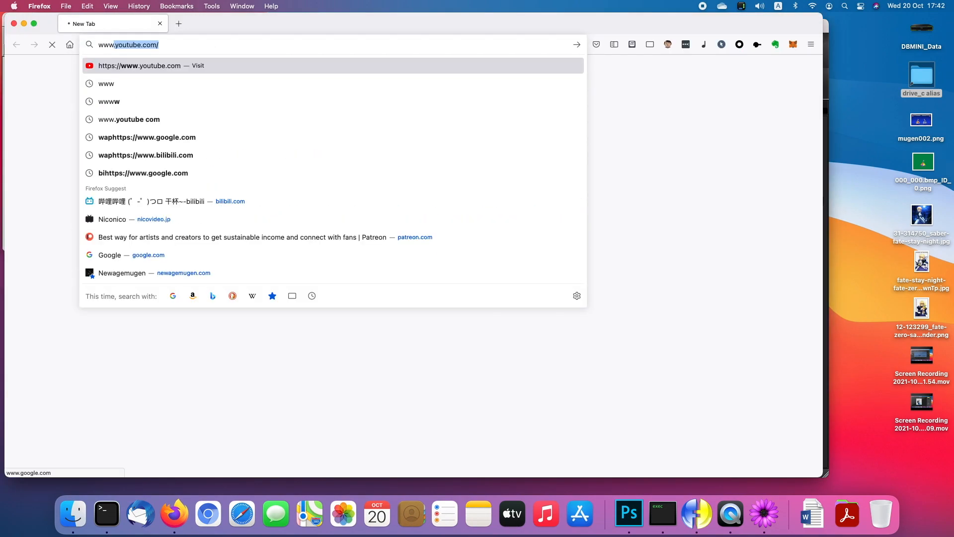
key(Return)
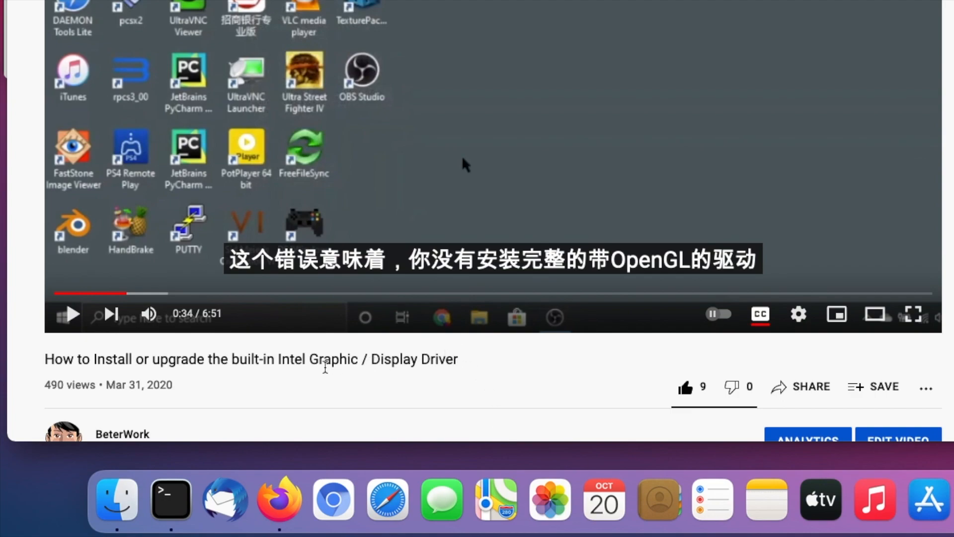
drag(309, 363, 507, 366)
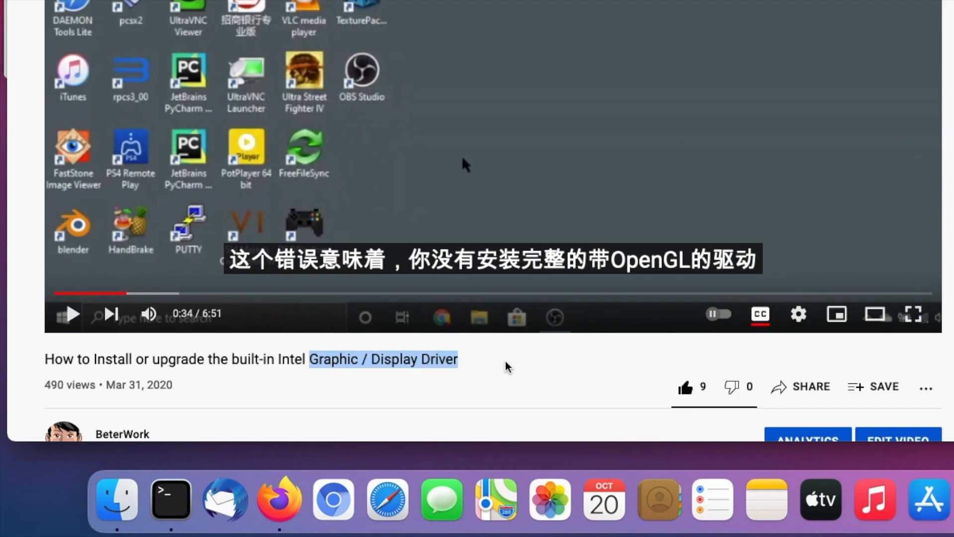
click(507, 367)
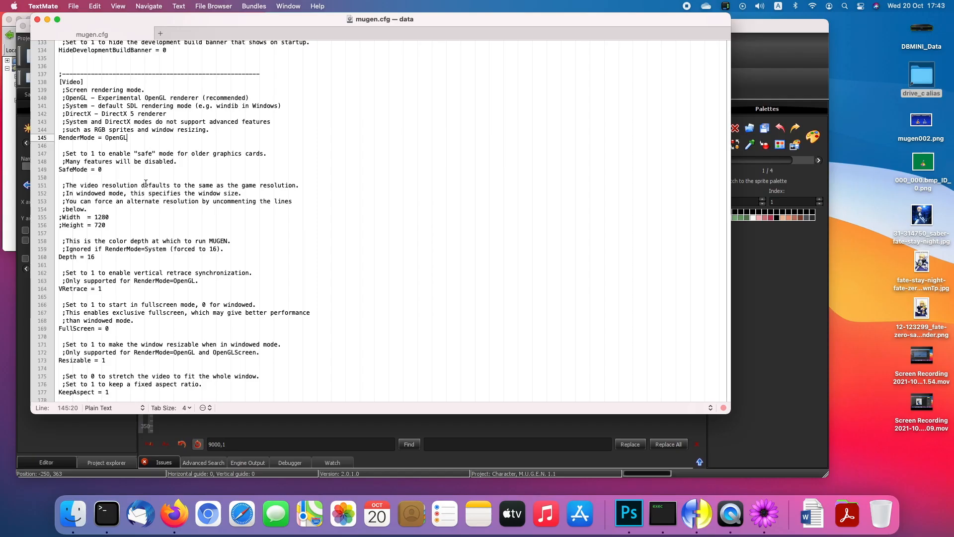
- Return to mugen.cfg in TextMate and examine the commented-out Width and Height lines in the [Video] section
click(116, 224)
click(97, 82)
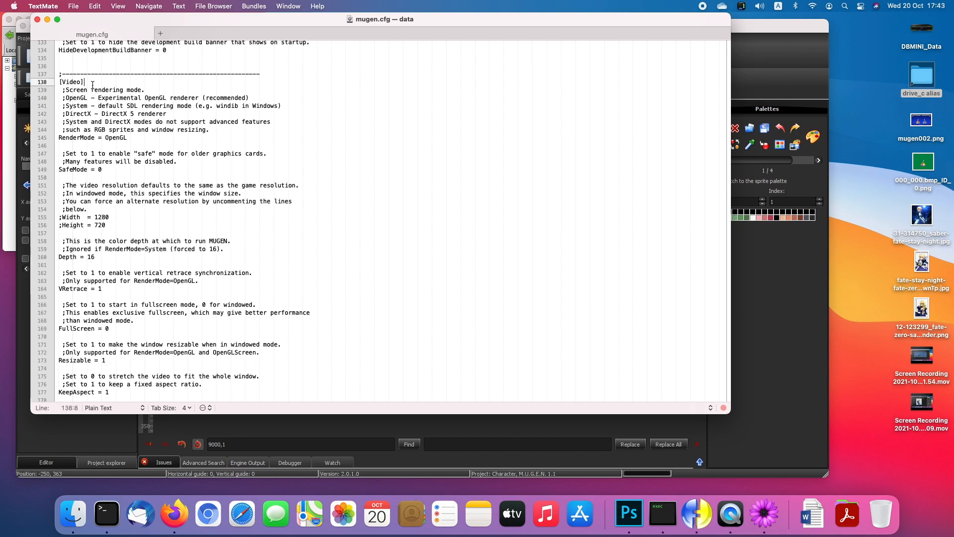
drag(111, 225, 46, 214)
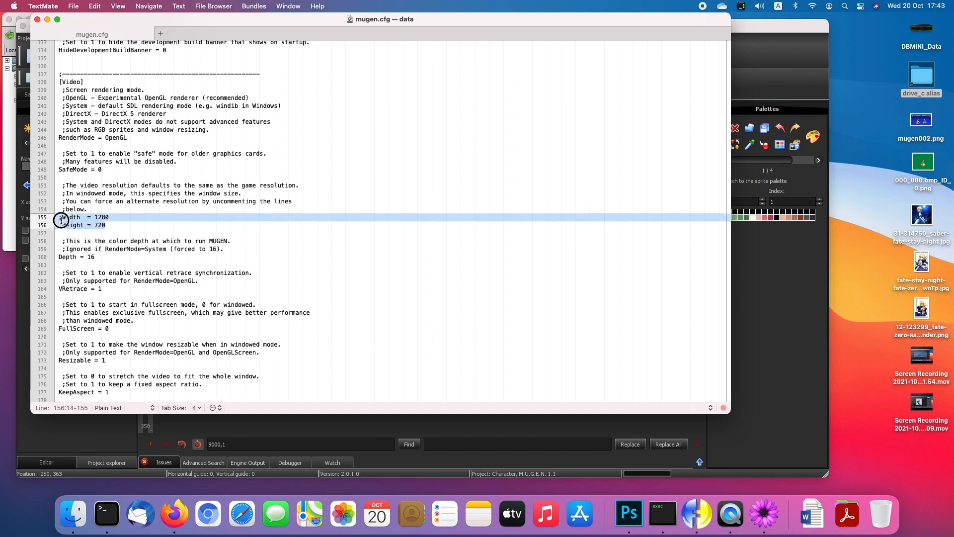
click(62, 217)
key(shift+Left)
key(Down)
key(Right)
key(shift+Left)
key(Up)
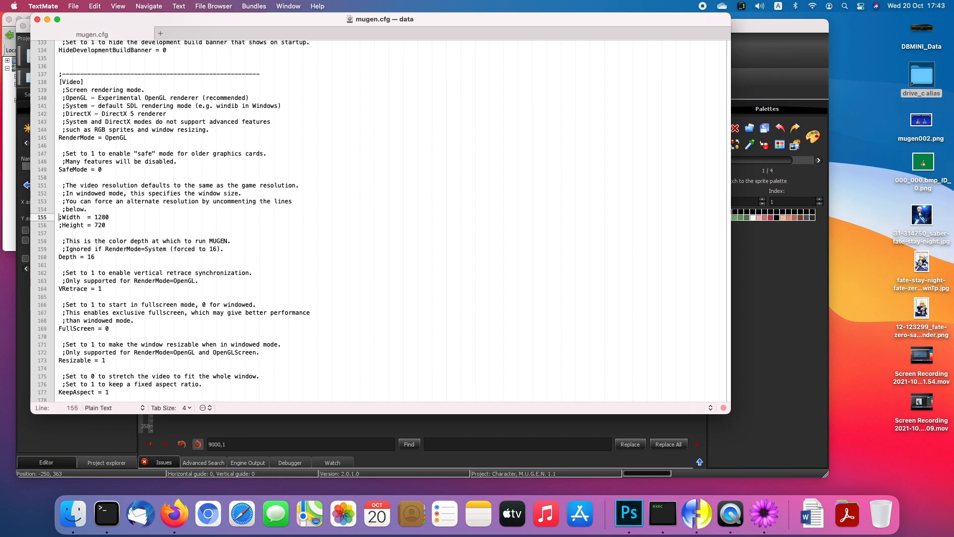
key(shift+Down)
key(shift+Down)
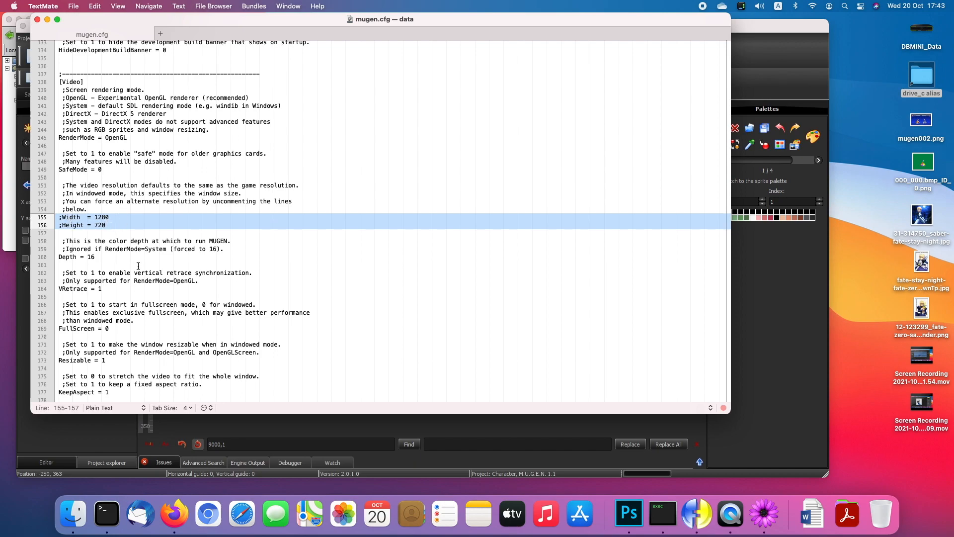
- Examine the Resizable window and KeepAspect settings in the [Video] section
scroll(138, 266, down, 2)
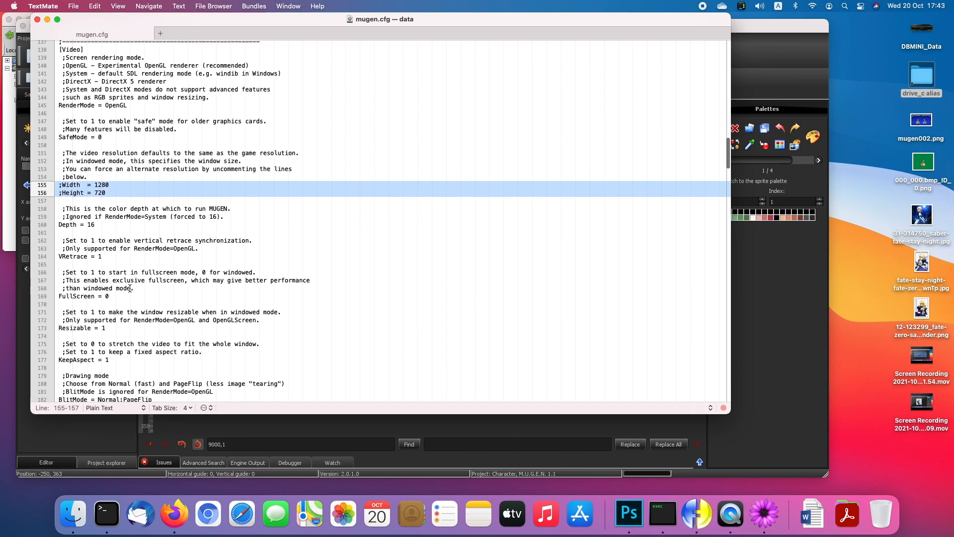
click(113, 330)
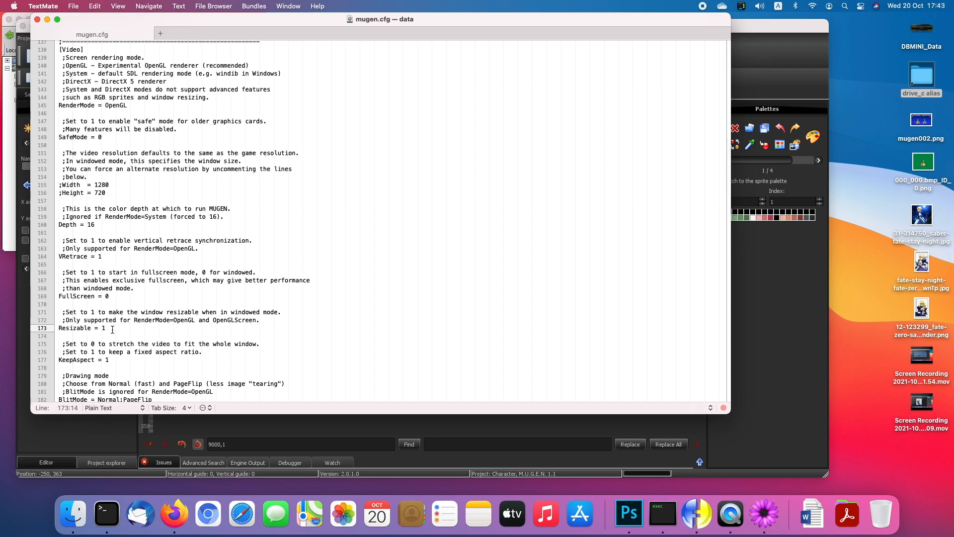
mouse_move(111, 359)
mouse_down()
mouse_move(53, 360)
mouse_move(119, 360)
mouse_up()
scroll(120, 360, down, 3)
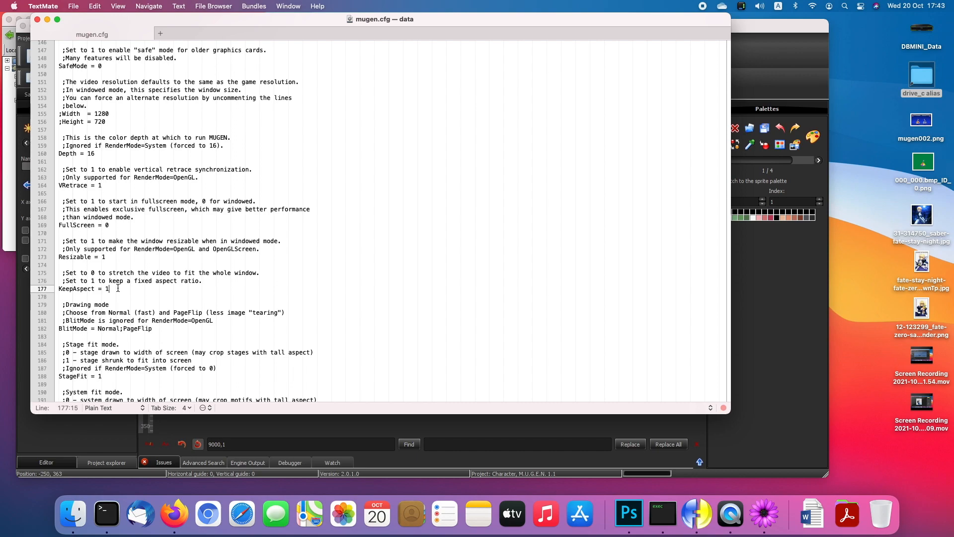
- Examine the BlitMode drawing mode line and its Normal option in the [Video] section
scroll(118, 288, down, 3)
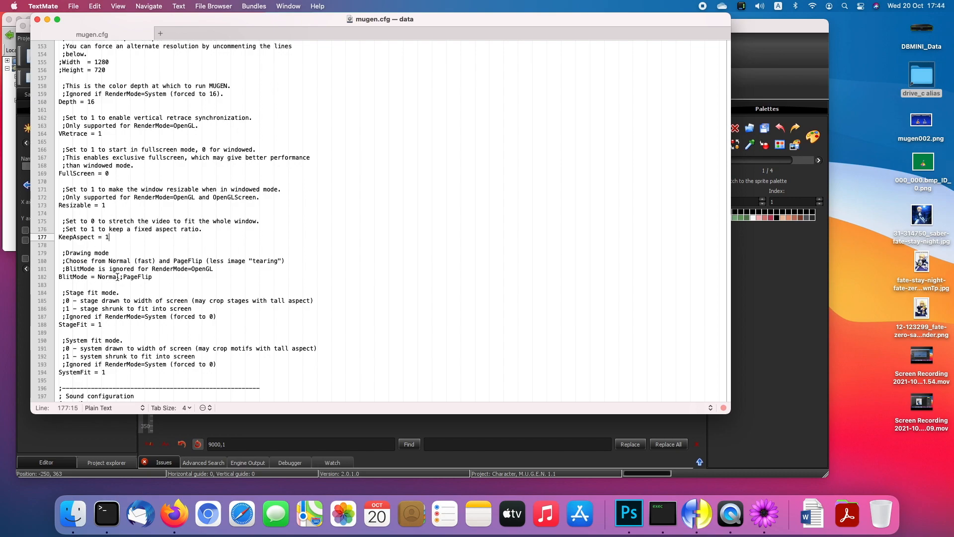
drag(119, 277, 62, 278)
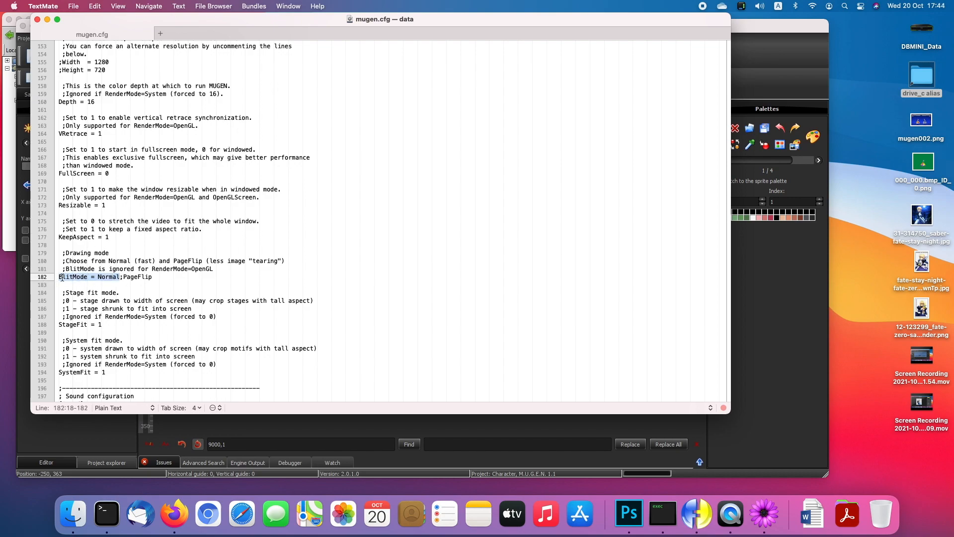
click(119, 277)
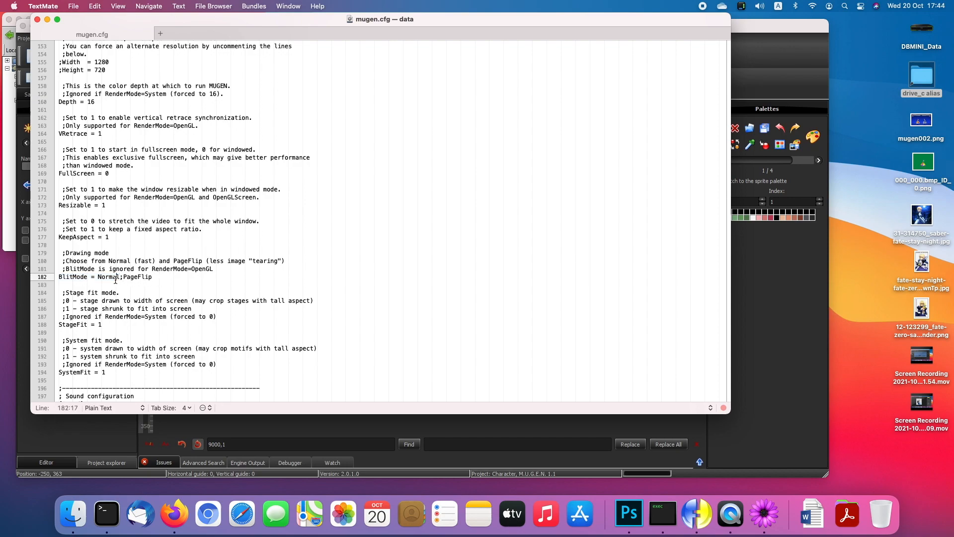
shift+click(66, 277)
shift+click(55, 277)
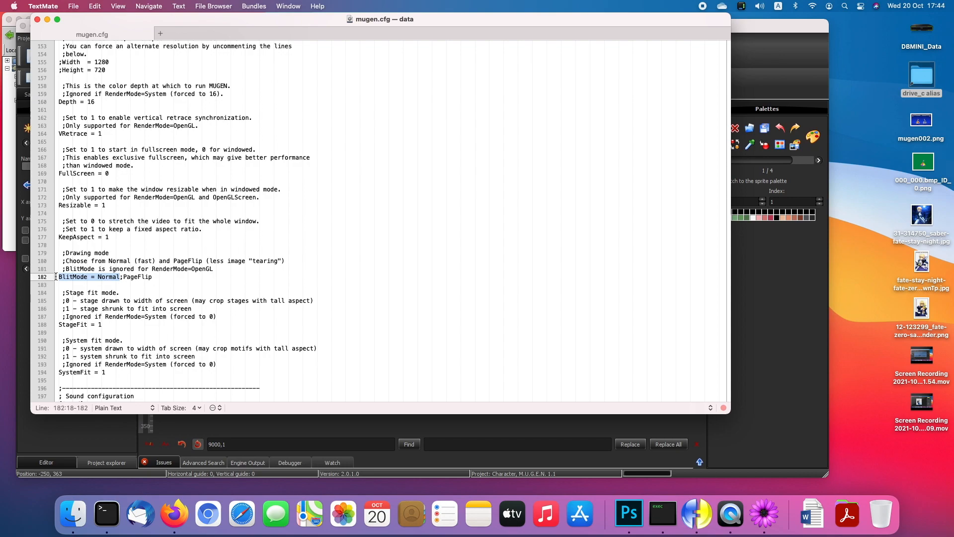
- Compare the StageFit and SystemFit settings at the end of the [Video] section
click(111, 324)
shift+click(43, 325)
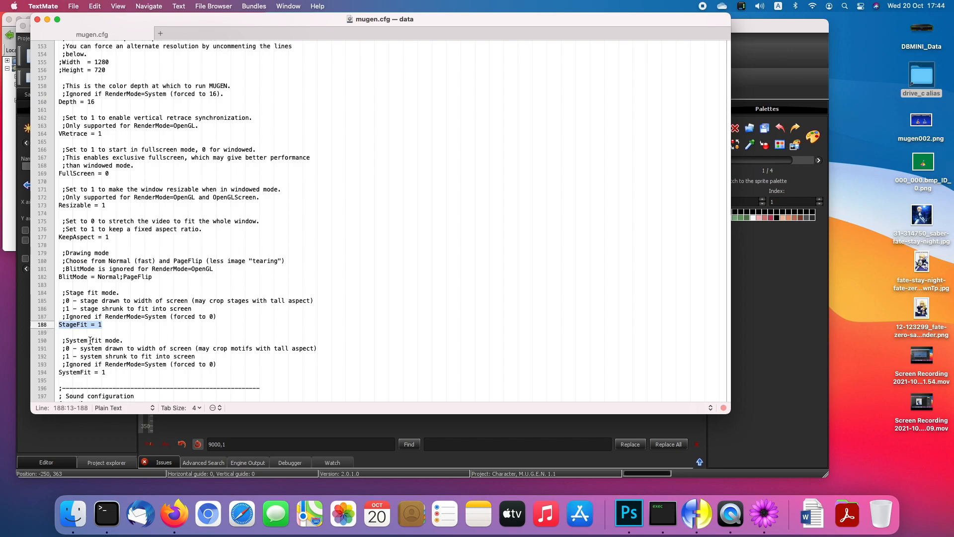
click(110, 372)
shift+click(53, 373)
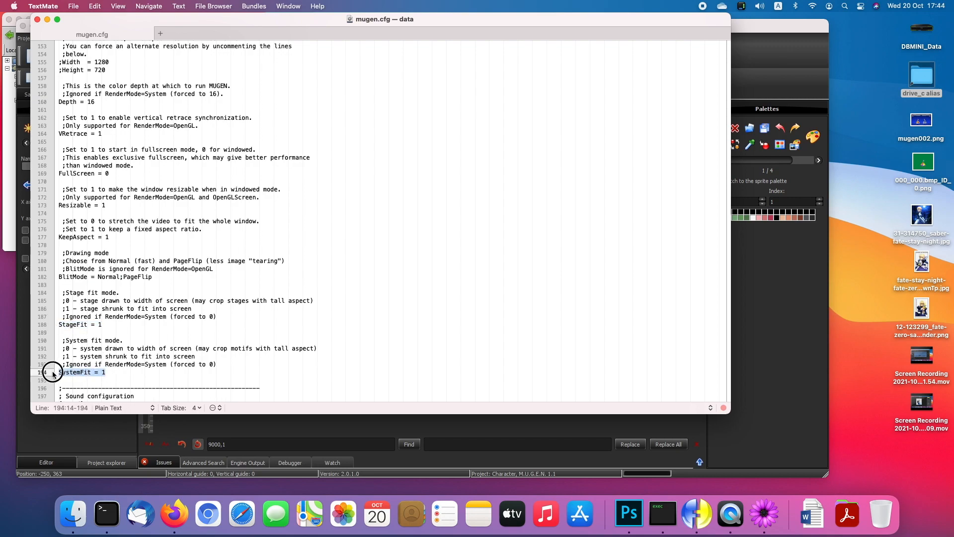
click(118, 324)
shift+click(51, 325)
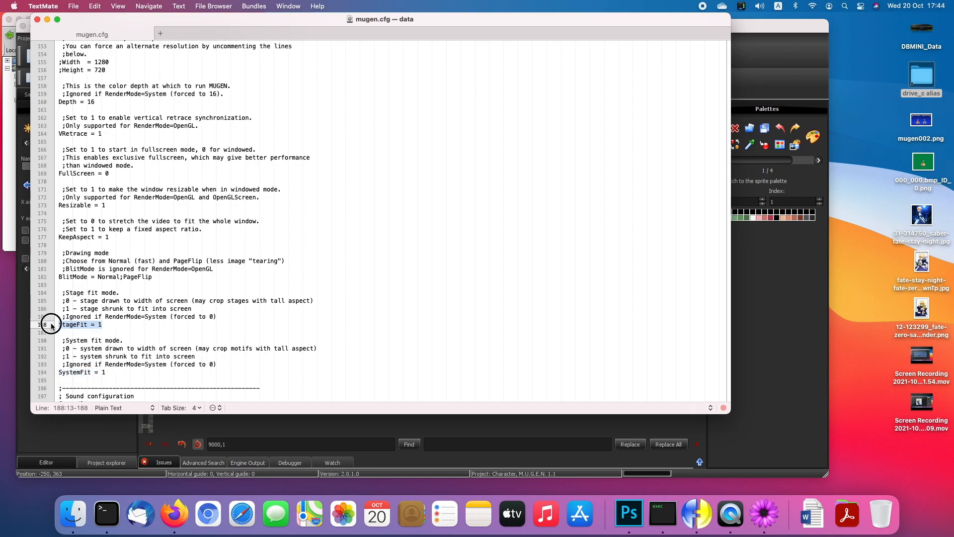
click(108, 372)
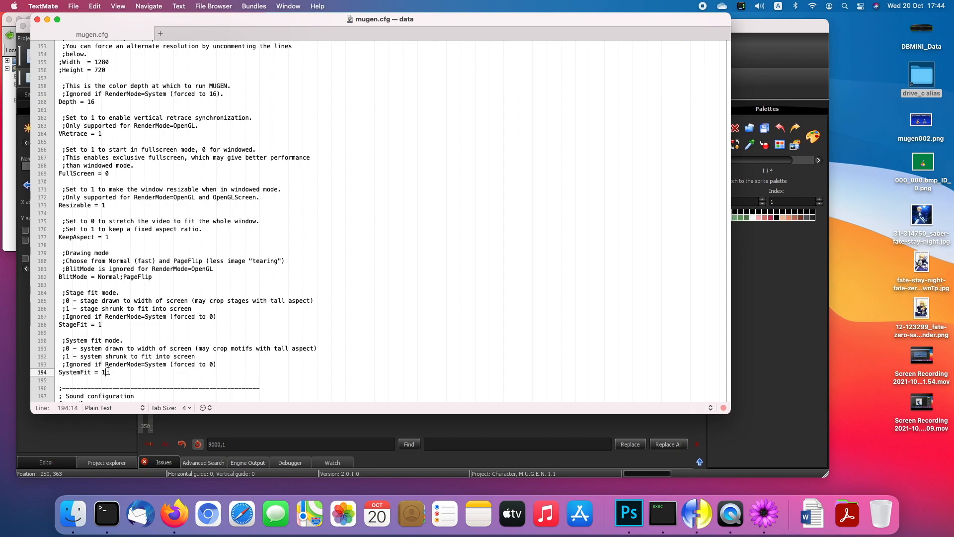
click(112, 326)
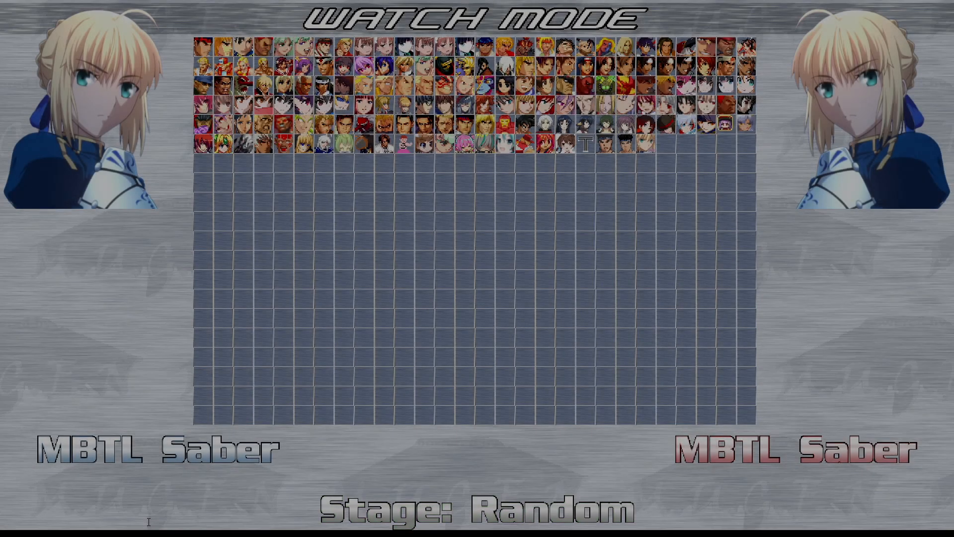
- Choose the stage "SF IV - Training 16:9" for the MBTL Saber Watch Mode match in M.U.G.E.N and start the fight
key(Left)
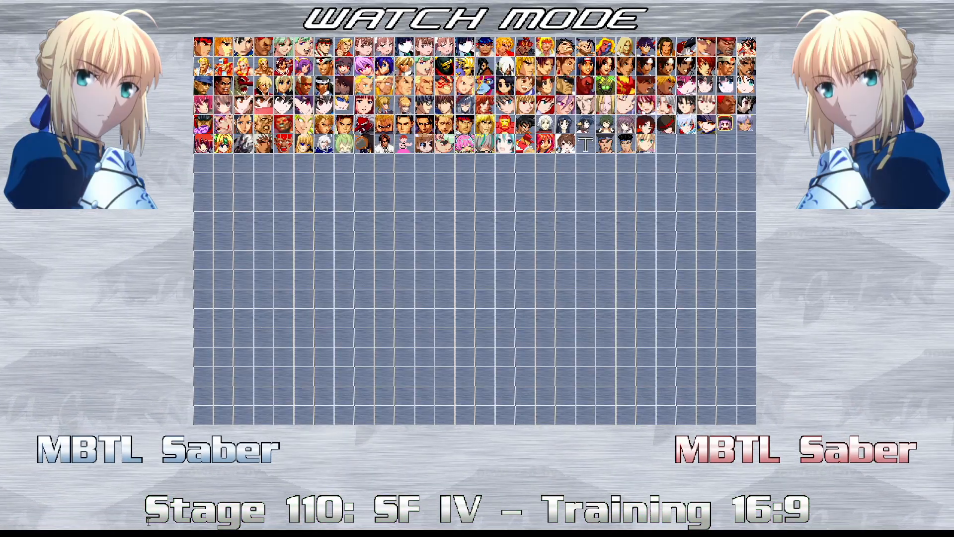
key(Return)
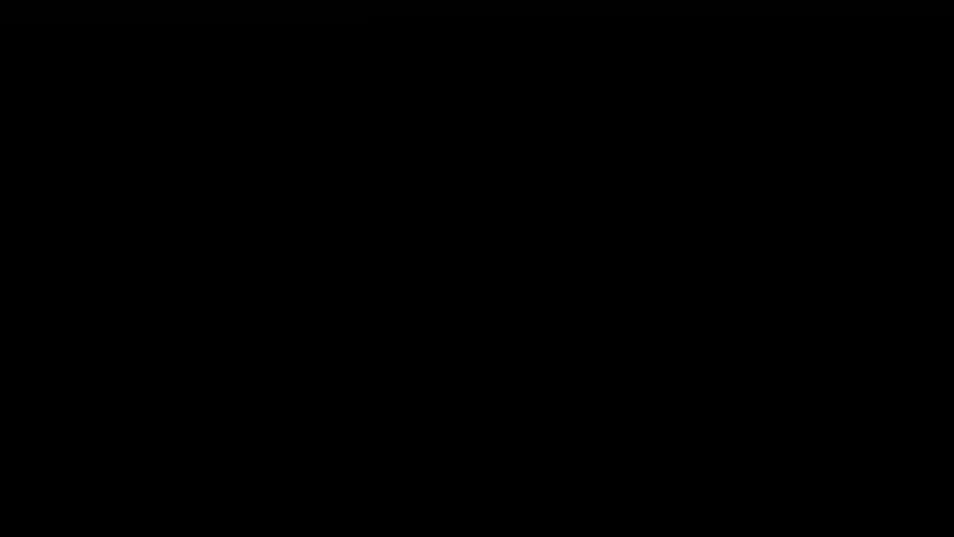